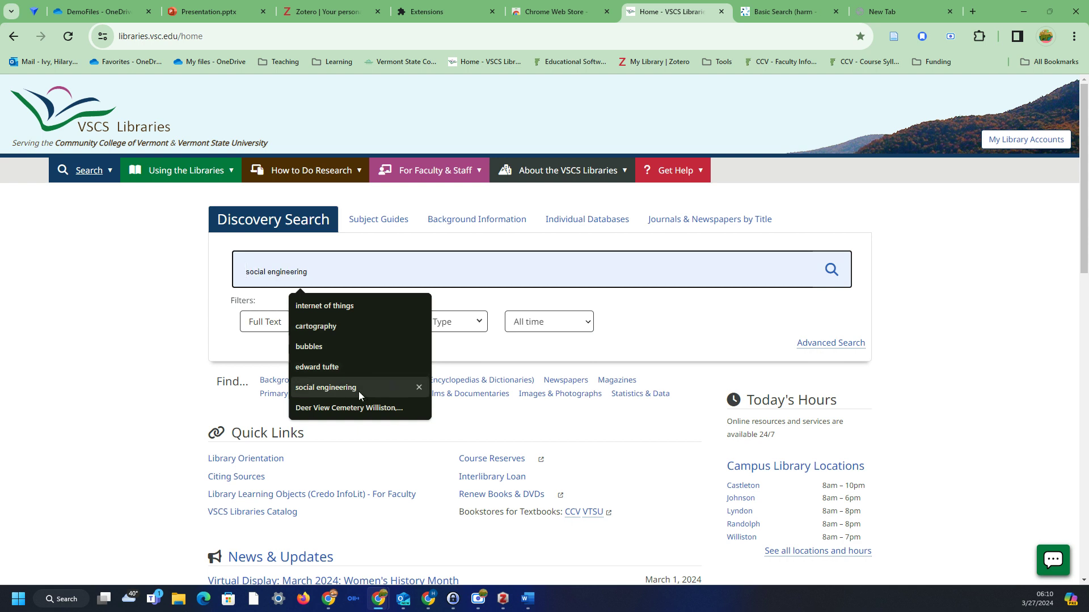
Step: Run a library discovery search for "social engineering" and limit the results to peer-reviewed sources
{"action": "left_click", "coordinate": [358, 390]}
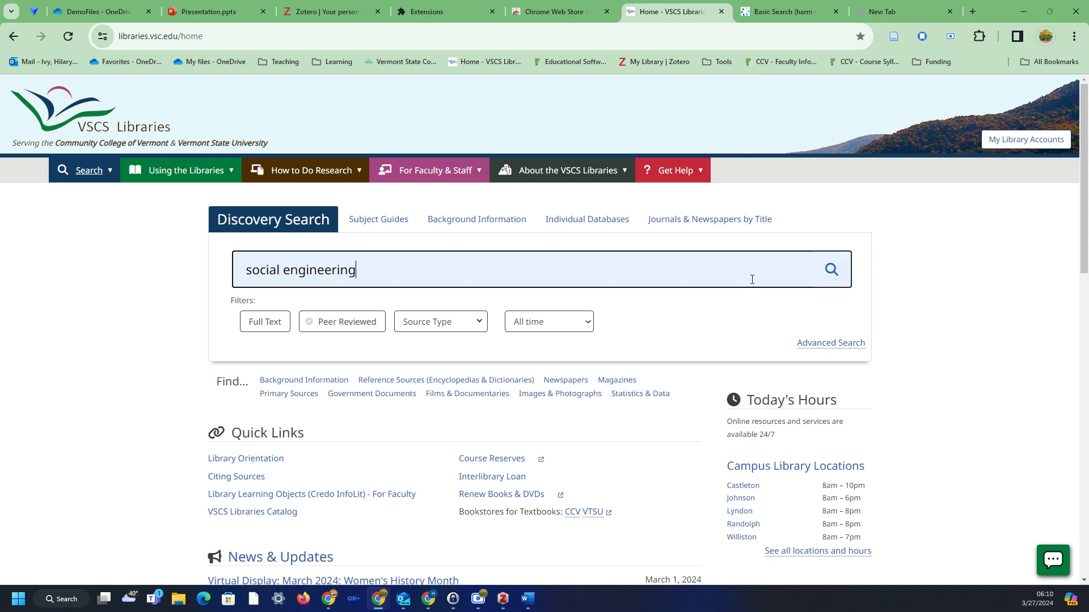
{"action": "left_click", "coordinate": [832, 270]}
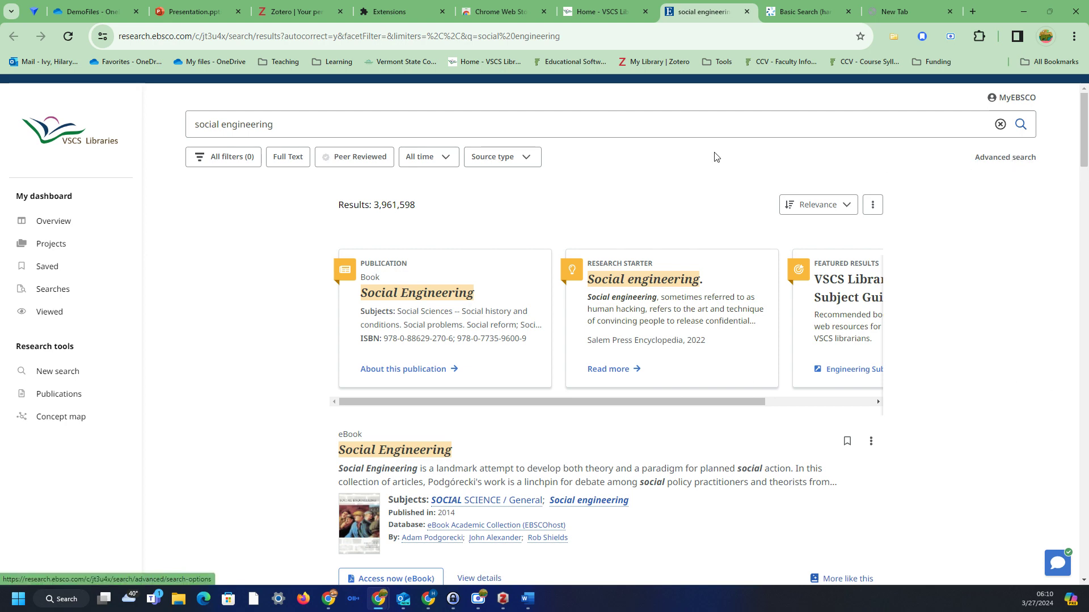
{"action": "left_click", "coordinate": [358, 157]}
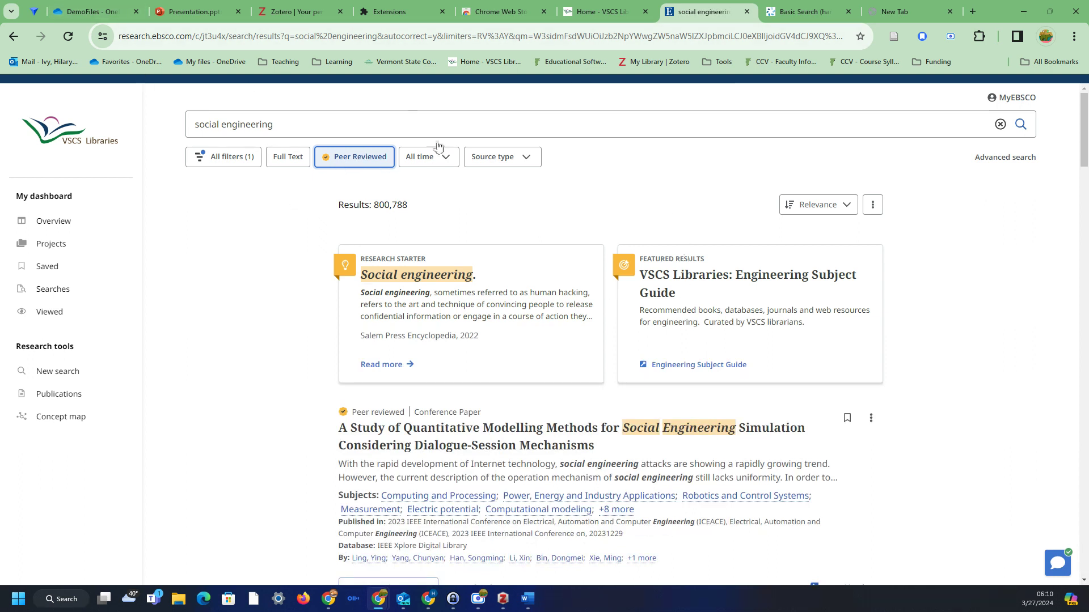
Step: Open Week 10 Digi Sec.docx from the DemoFiles folder in OneDrive and select its bulleted list of available topics
{"action": "left_click", "coordinate": [100, 12]}
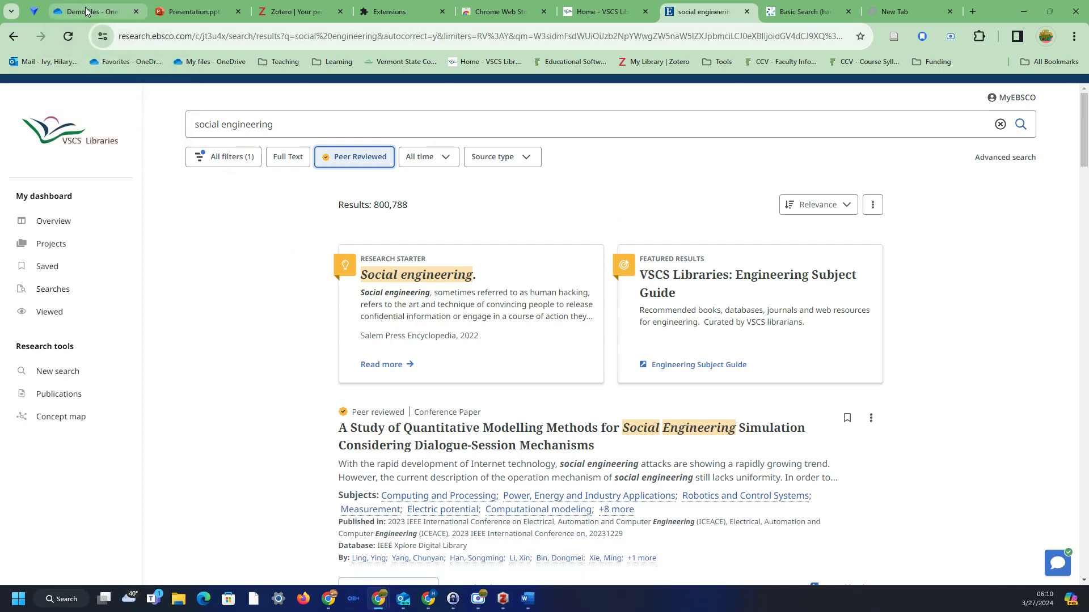
{"action": "scroll", "coordinate": [111, 374], "scroll_direction": "down", "scroll_amount": 4}
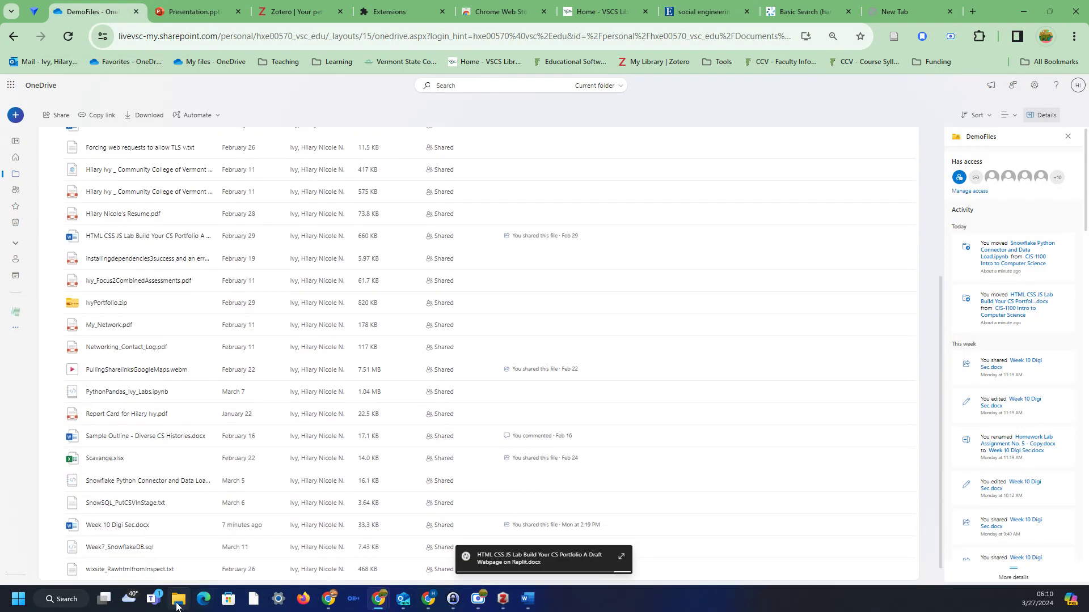
{"action": "left_click", "coordinate": [110, 525]}
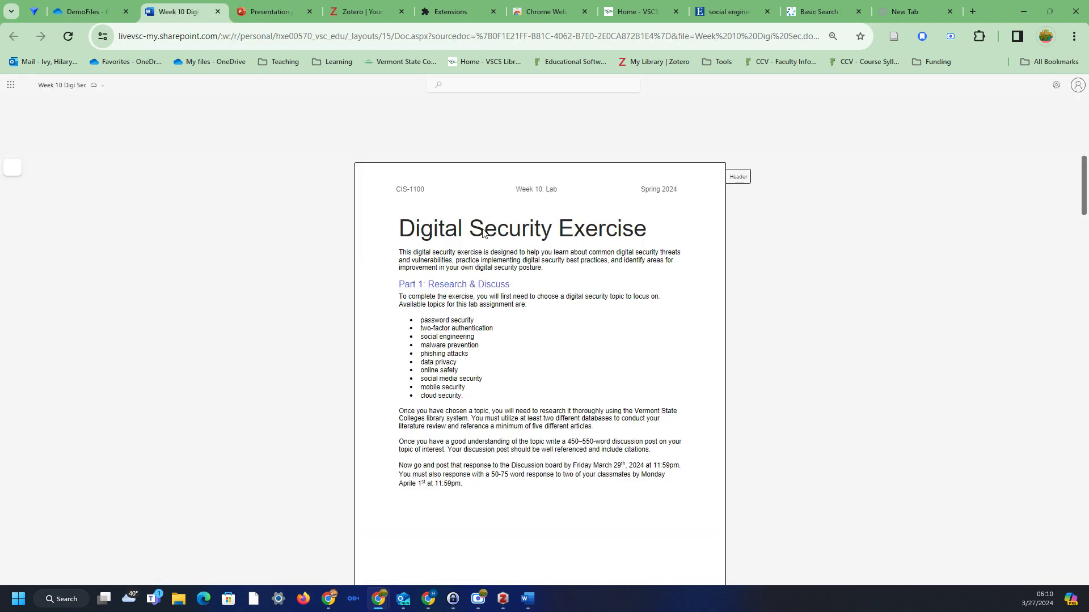
{"action": "left_click_drag", "start_coordinate": [419, 323], "coordinate": [471, 409]}
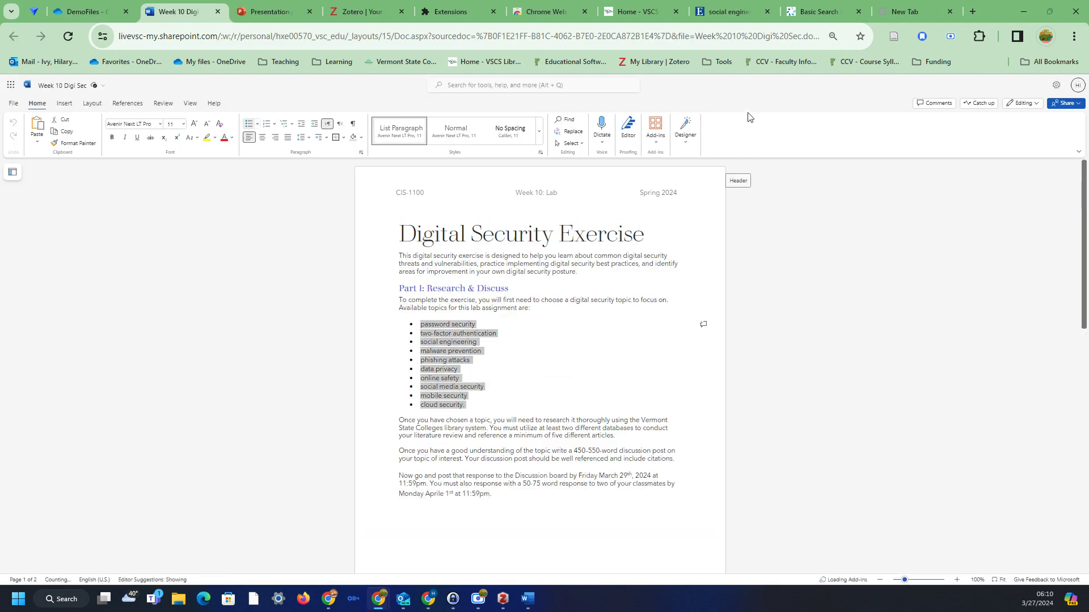
Step: Return to the EBSCO social engineering results and examine the source type filter options and the MyEBSCO account menu
{"action": "left_click", "coordinate": [742, 15]}
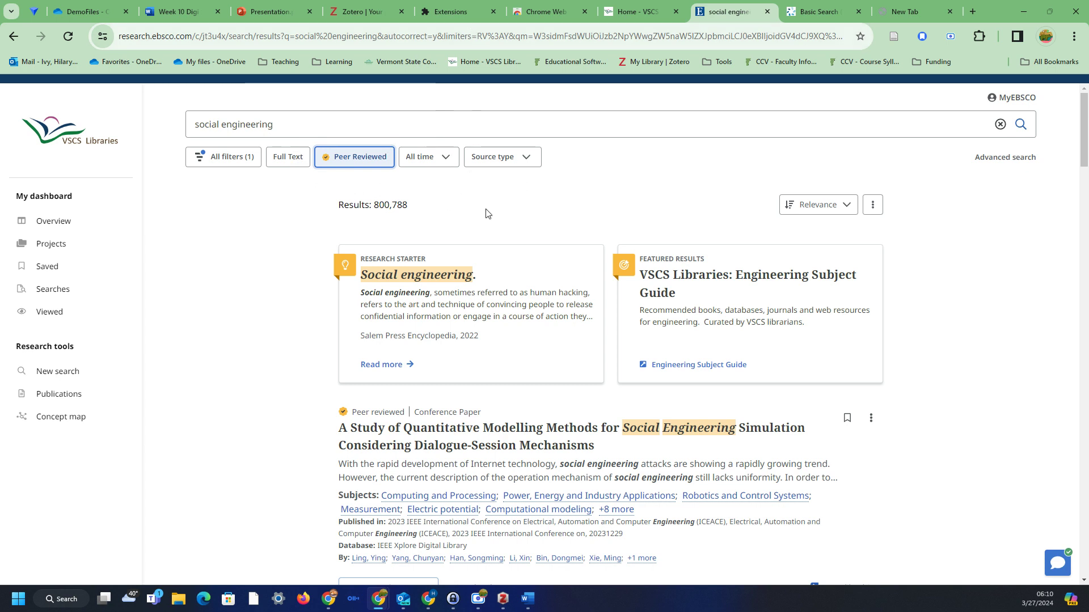
{"action": "left_click", "coordinate": [518, 159]}
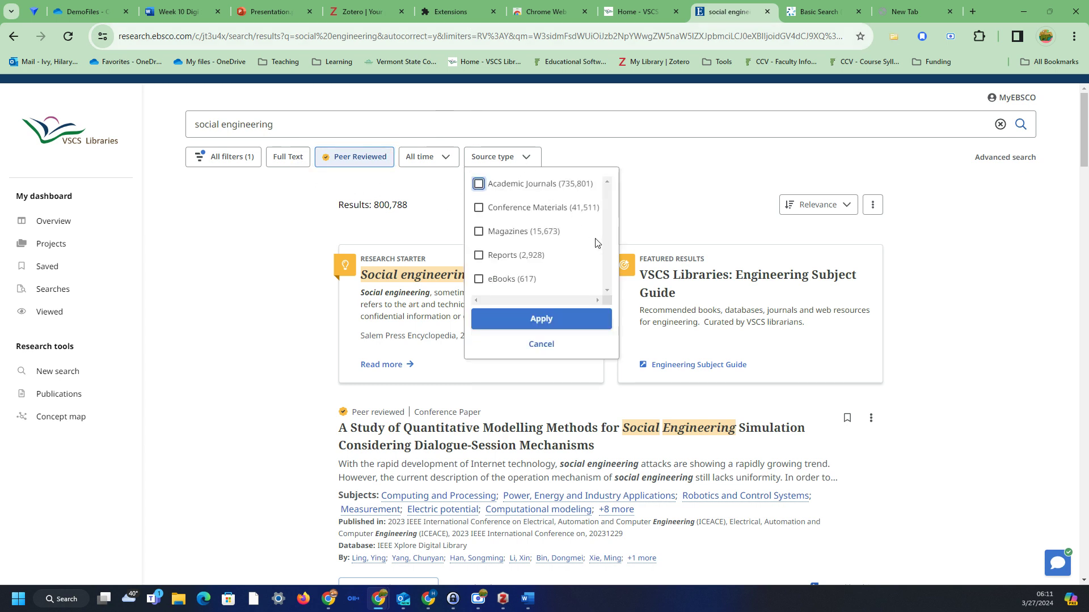
{"action": "scroll", "coordinate": [596, 243], "scroll_direction": "down", "scroll_amount": 1}
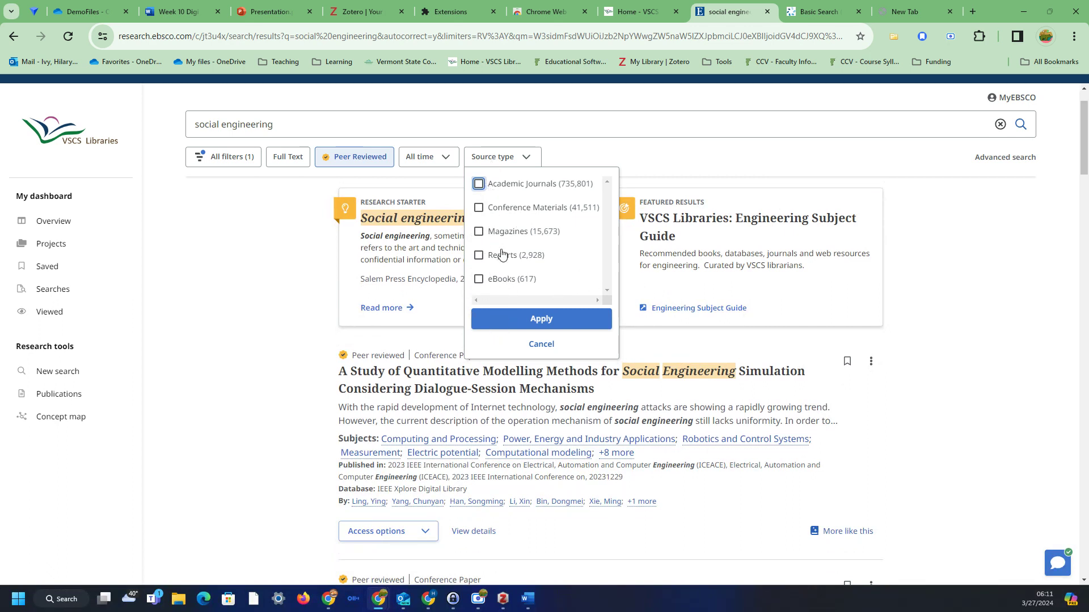
{"action": "left_click", "coordinate": [542, 344]}
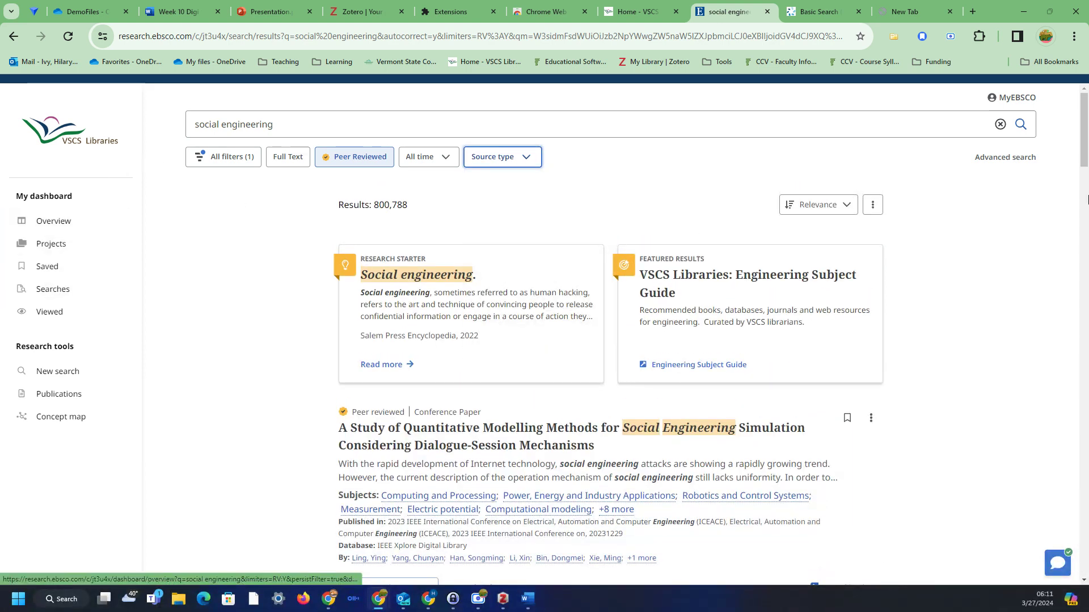
{"action": "left_click", "coordinate": [1018, 101]}
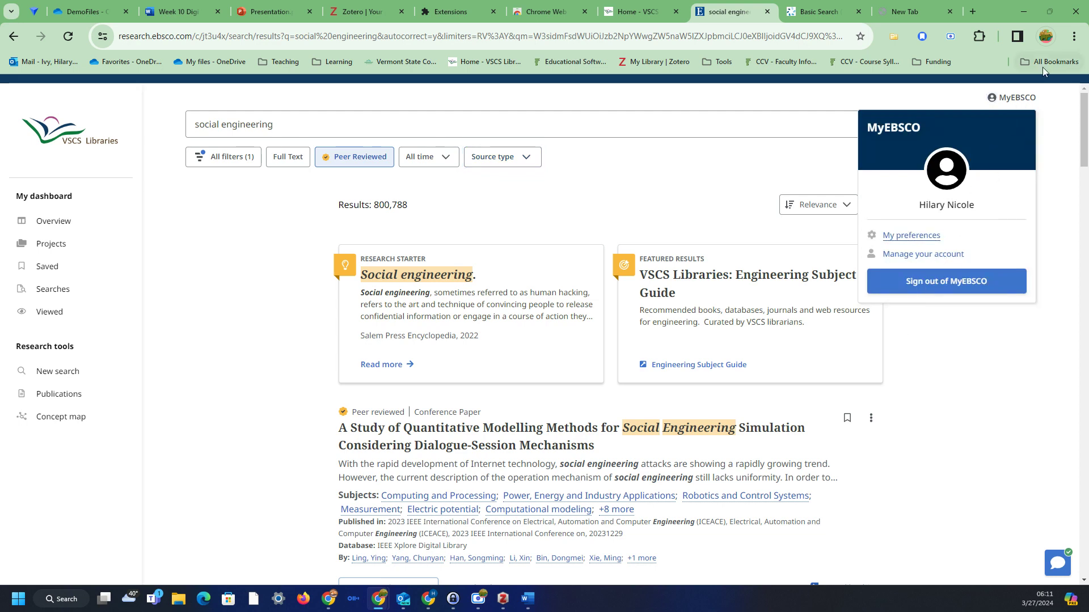
{"action": "left_click", "coordinate": [231, 367]}
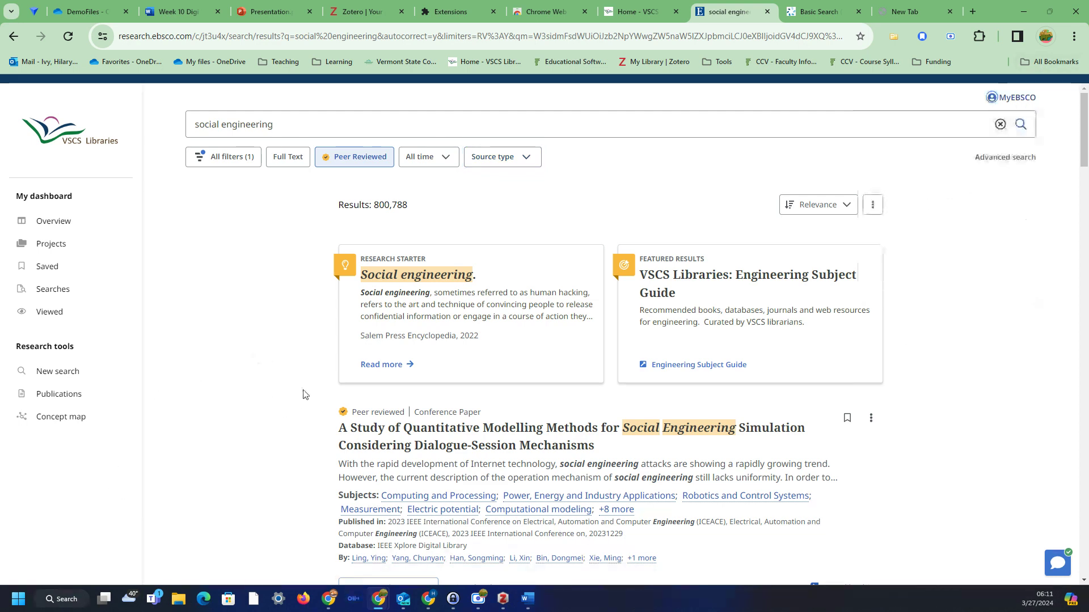
Step: Save the conference paper on quantitative modelling methods for social engineering simulation and open the saved records list
{"action": "scroll", "coordinate": [612, 383], "scroll_direction": "down", "scroll_amount": 2}
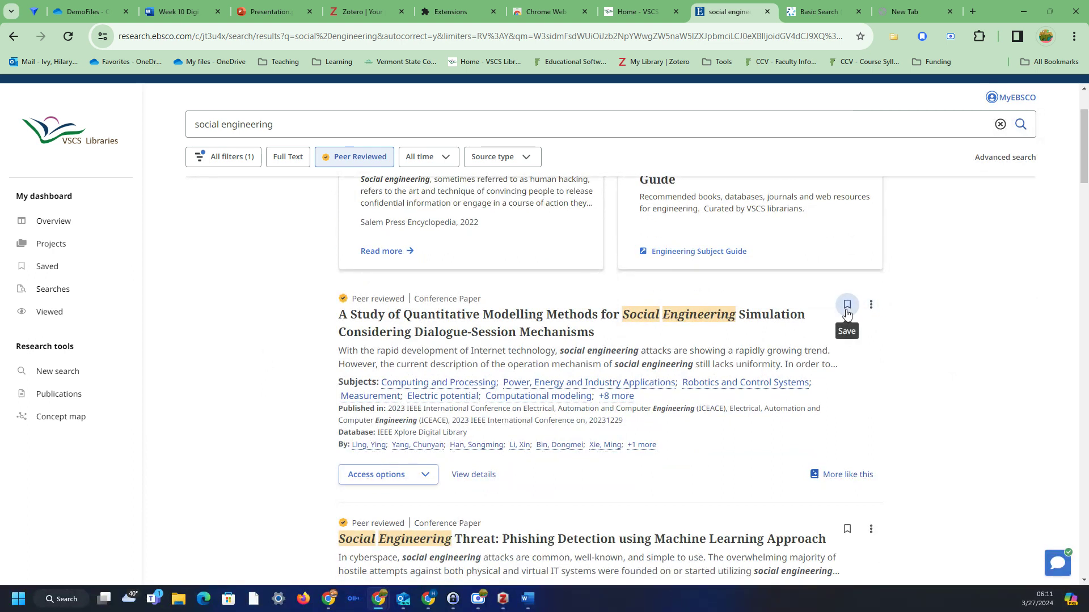
{"action": "left_click", "coordinate": [847, 306]}
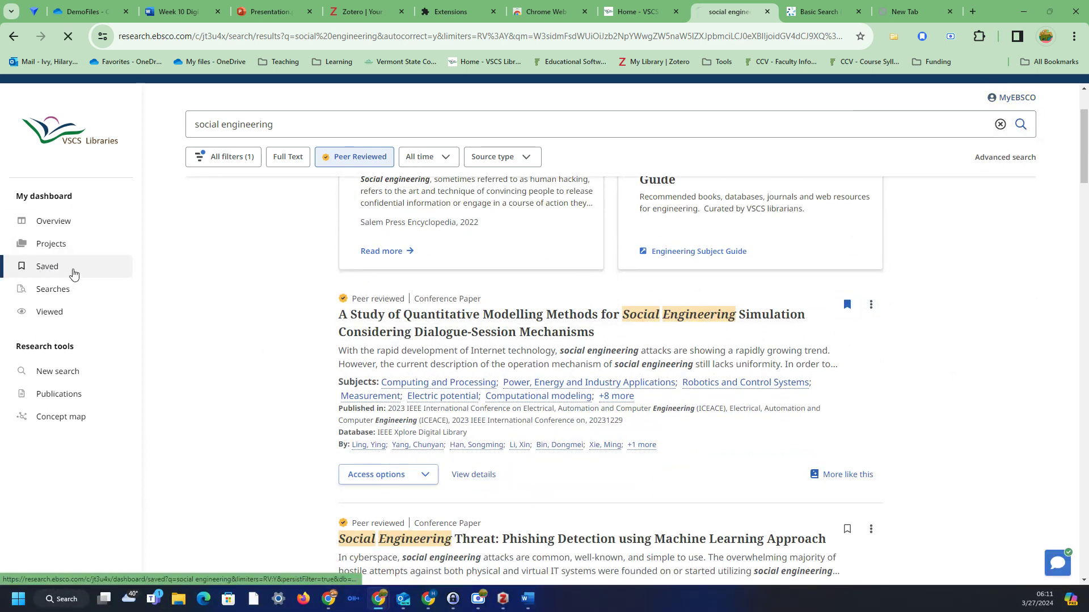
{"action": "left_click", "coordinate": [45, 268]}
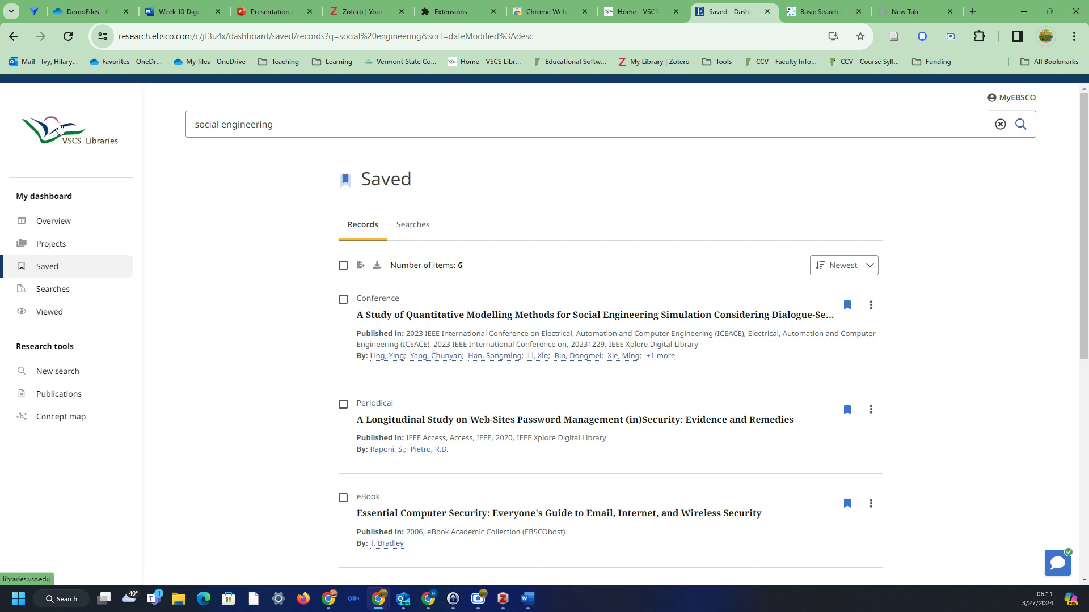
Step: Go back to the VSCS Libraries home page and search for "internet of things" with the Full Text and Peer Reviewed filters on
{"action": "left_click", "coordinate": [59, 130]}
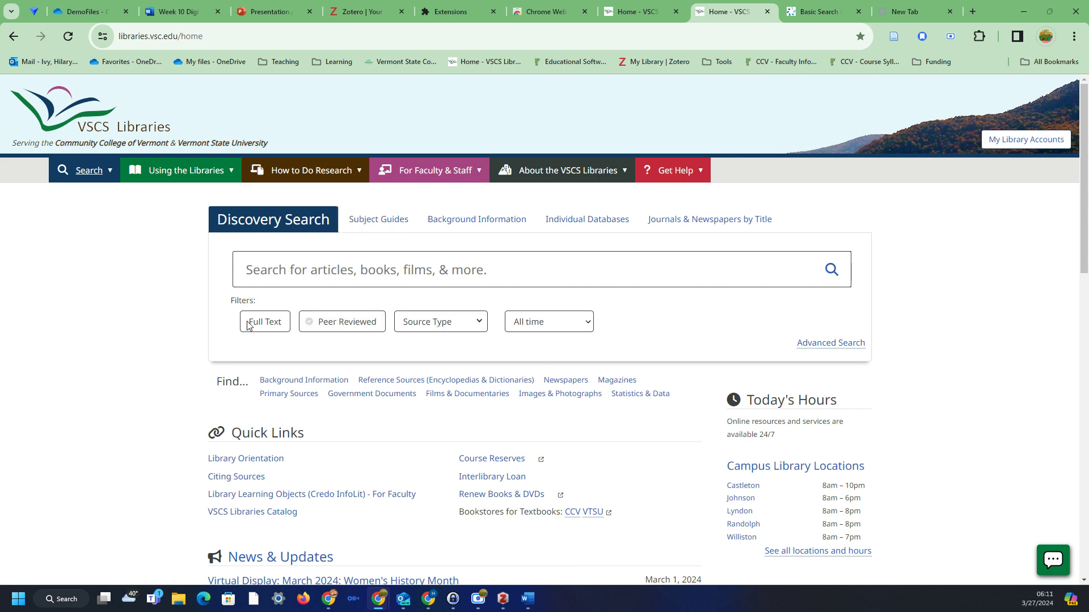
{"action": "left_click", "coordinate": [270, 325]}
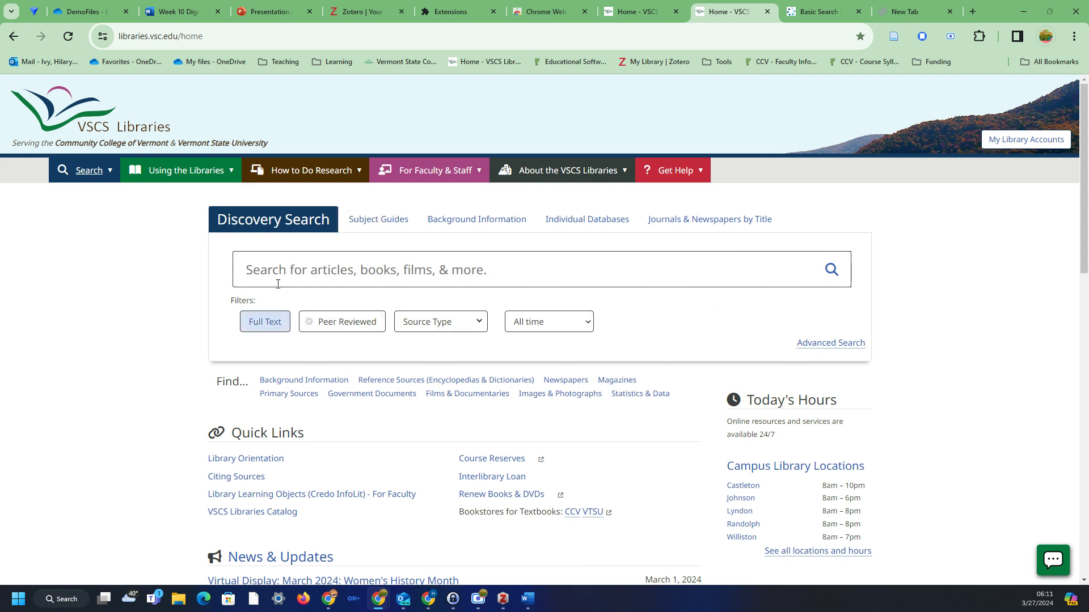
{"action": "left_click", "coordinate": [349, 324]}
{"action": "left_click", "coordinate": [338, 271]}
{"action": "left_click", "coordinate": [330, 310]}
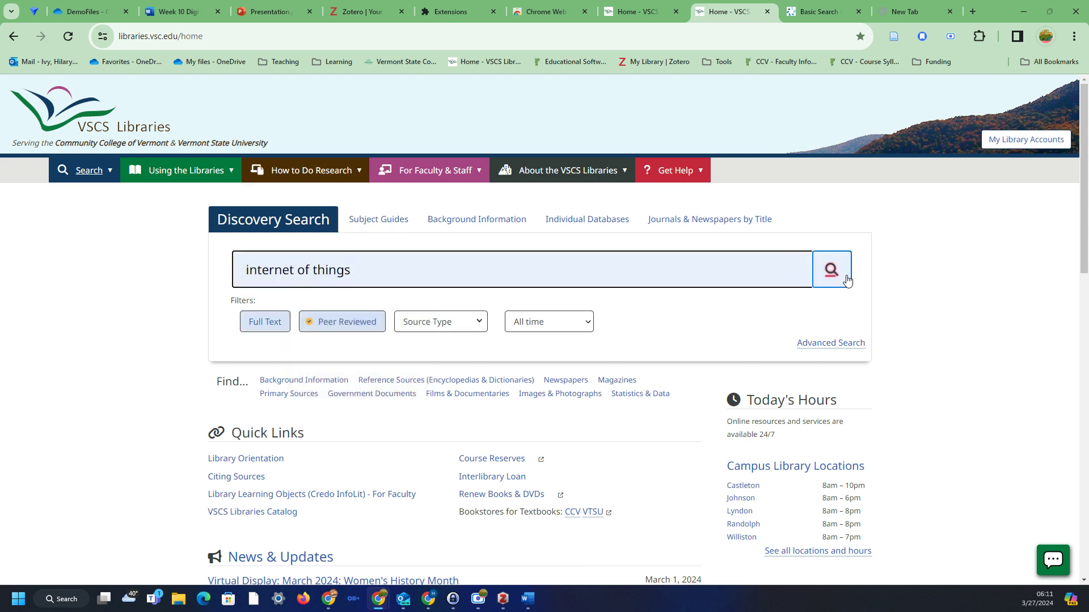
{"action": "left_click", "coordinate": [846, 277]}
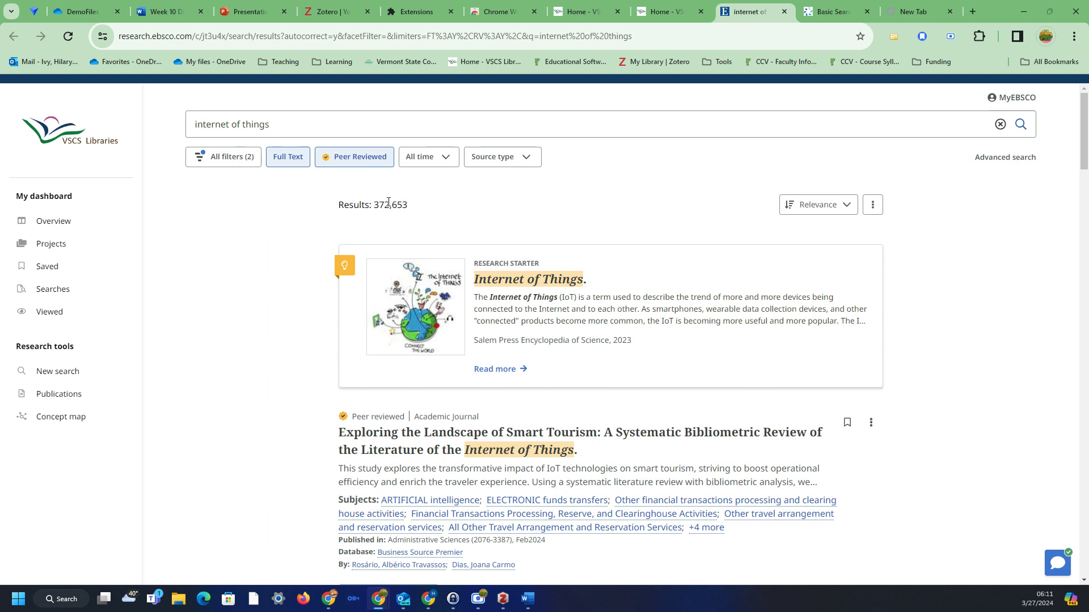
Step: Open the online full text of "Exploring the Landscape of Smart Tourism" and add the article to the saved items
{"action": "triple_click", "coordinate": [388, 204]}
{"action": "scroll", "coordinate": [998, 369], "scroll_direction": "down", "scroll_amount": 3}
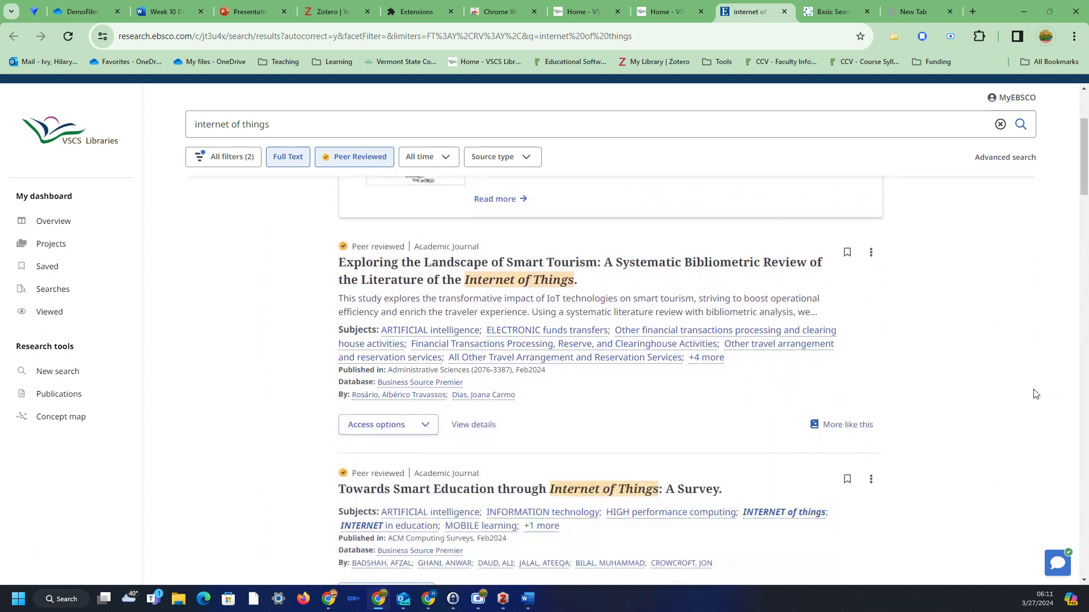
{"action": "scroll", "coordinate": [1034, 394], "scroll_direction": "down", "scroll_amount": 1}
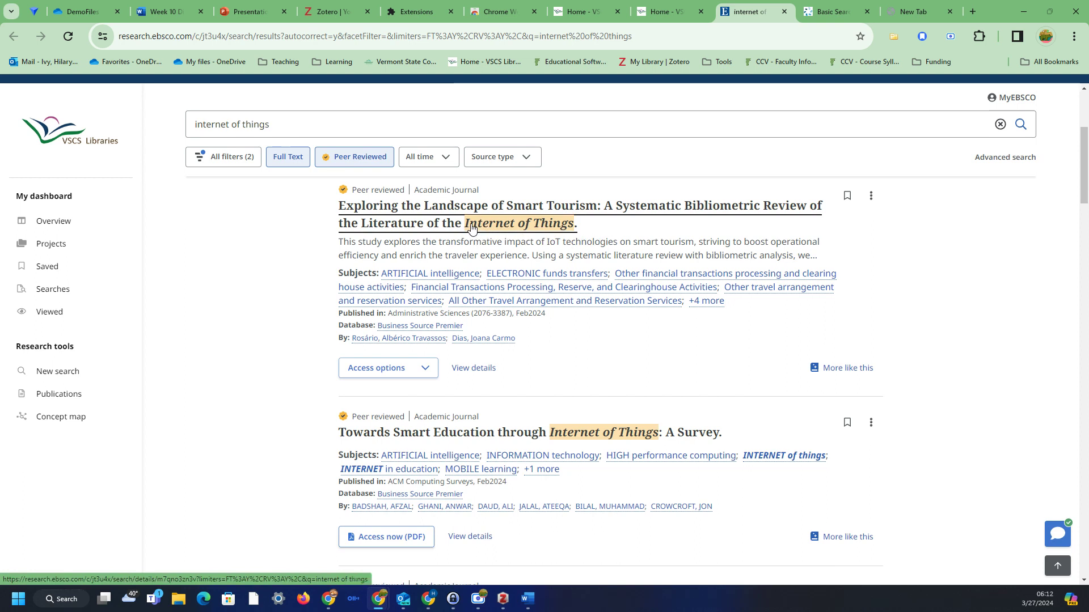
{"action": "left_click", "coordinate": [425, 371]}
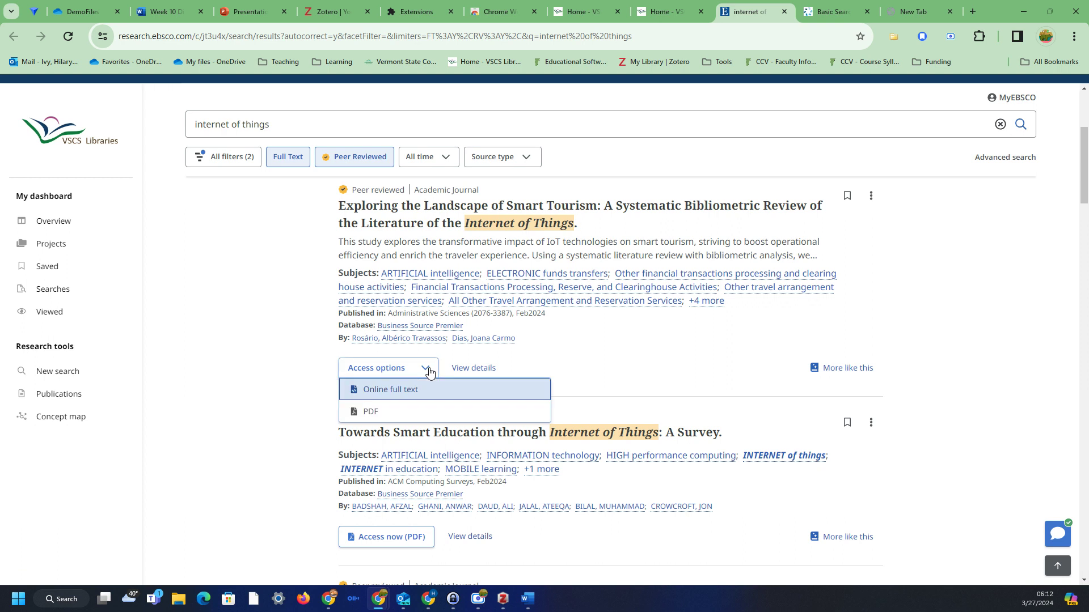
{"action": "left_click", "coordinate": [473, 392]}
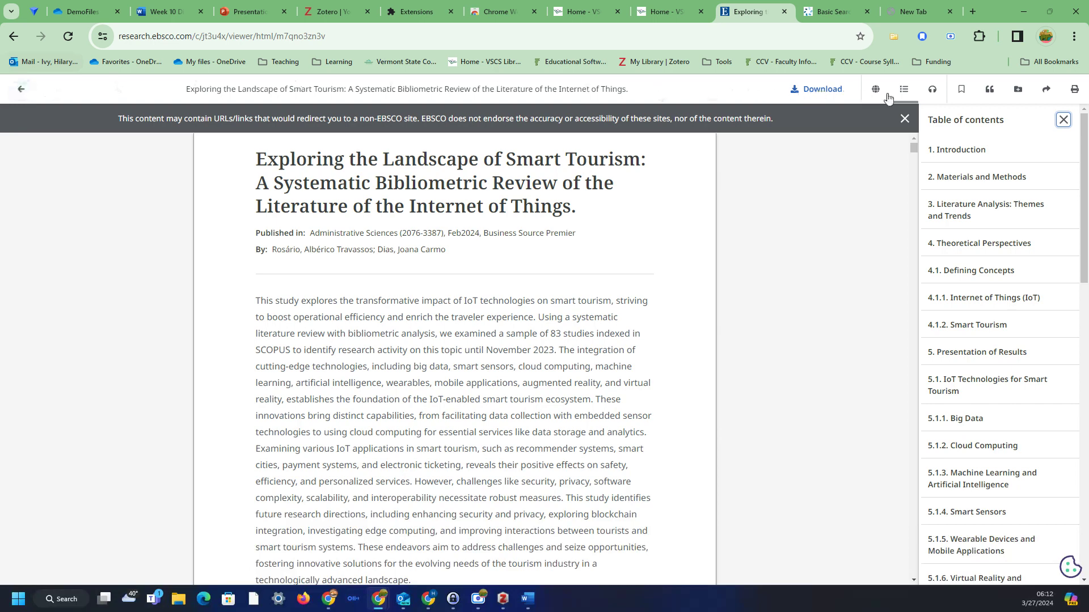
{"action": "left_click", "coordinate": [961, 89]}
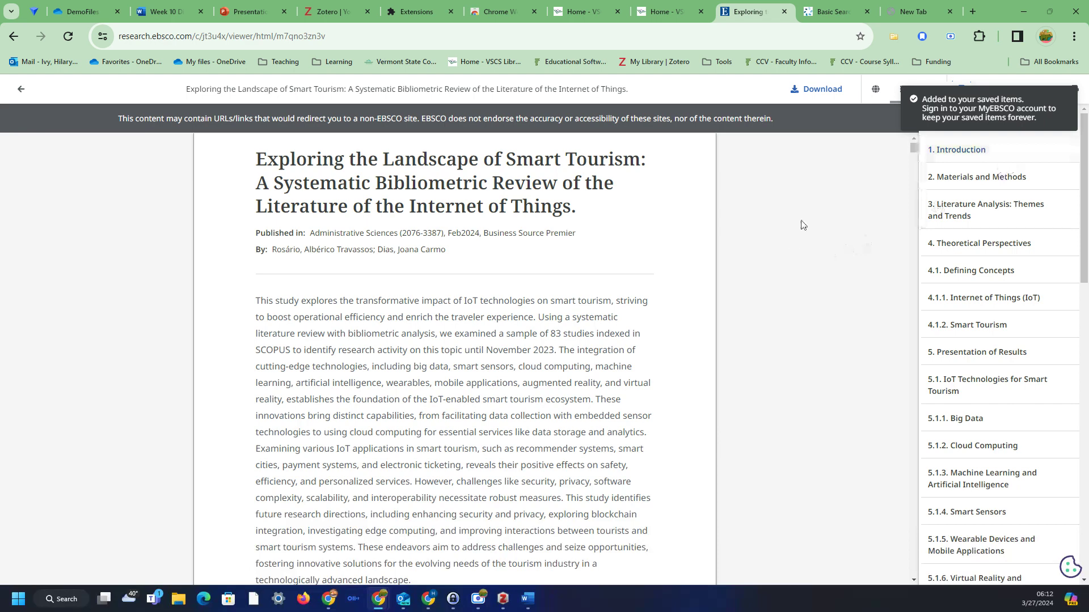
Step: Generate the article's citation in Chicago 17th Edition (Author-Date) style and copy it to the clipboard
{"action": "left_click", "coordinate": [988, 93]}
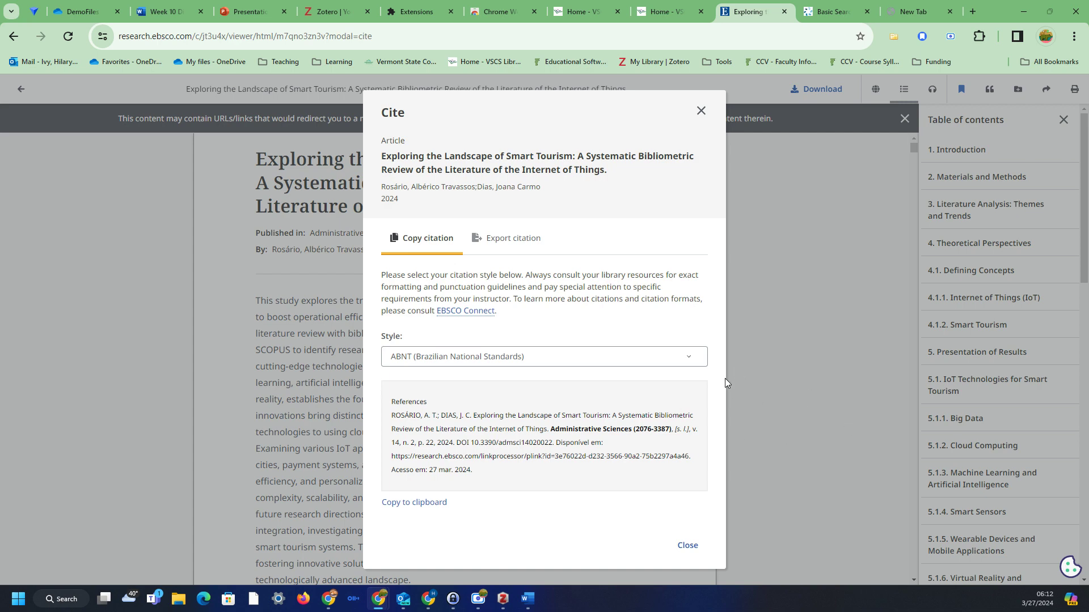
{"action": "left_click", "coordinate": [708, 369]}
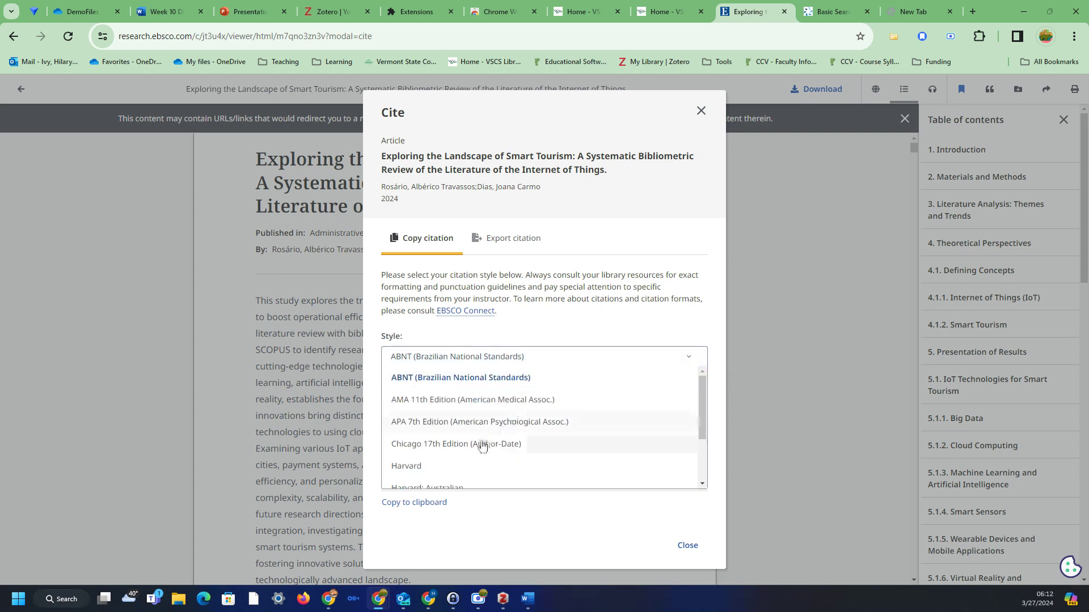
{"action": "left_click", "coordinate": [481, 444]}
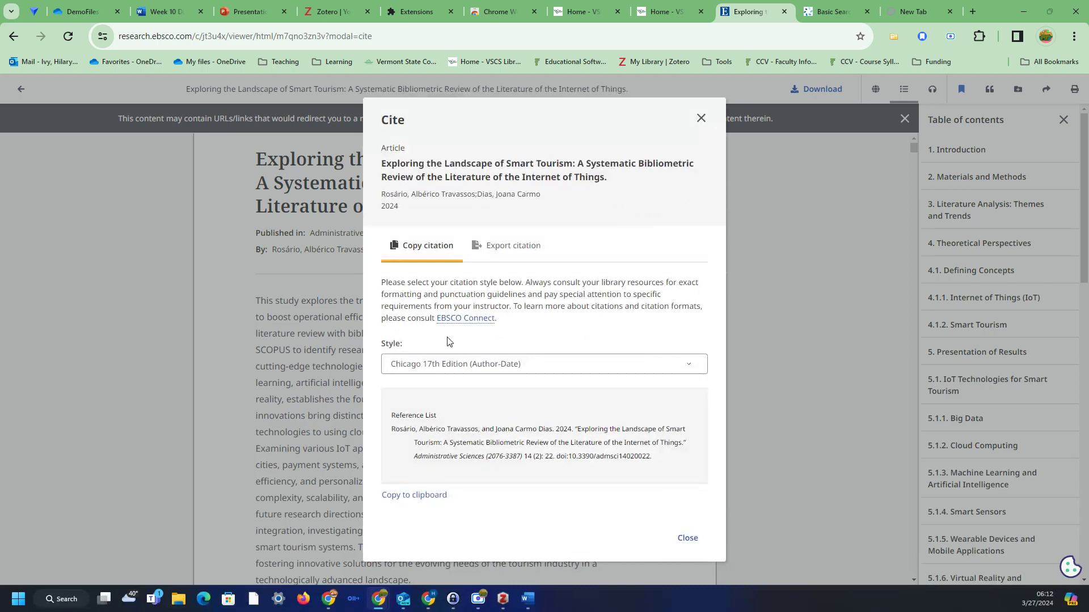
{"action": "left_click", "coordinate": [413, 495]}
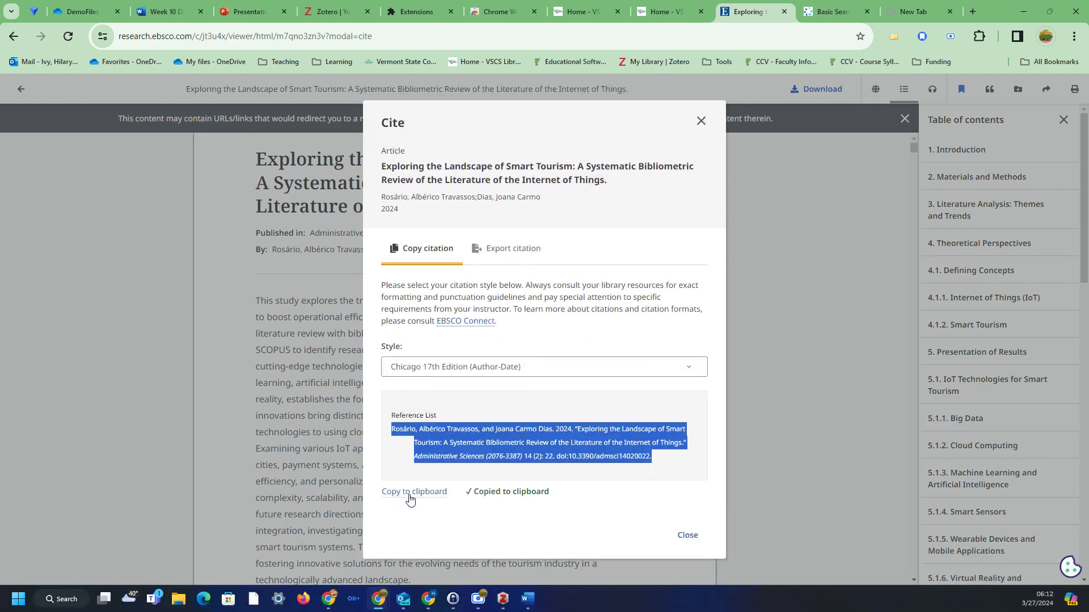
Step: Add a new page headed "References" at the end of the Week 10 Digi Sec document and paste the copied smart tourism citation under it
{"action": "left_click", "coordinate": [175, 13]}
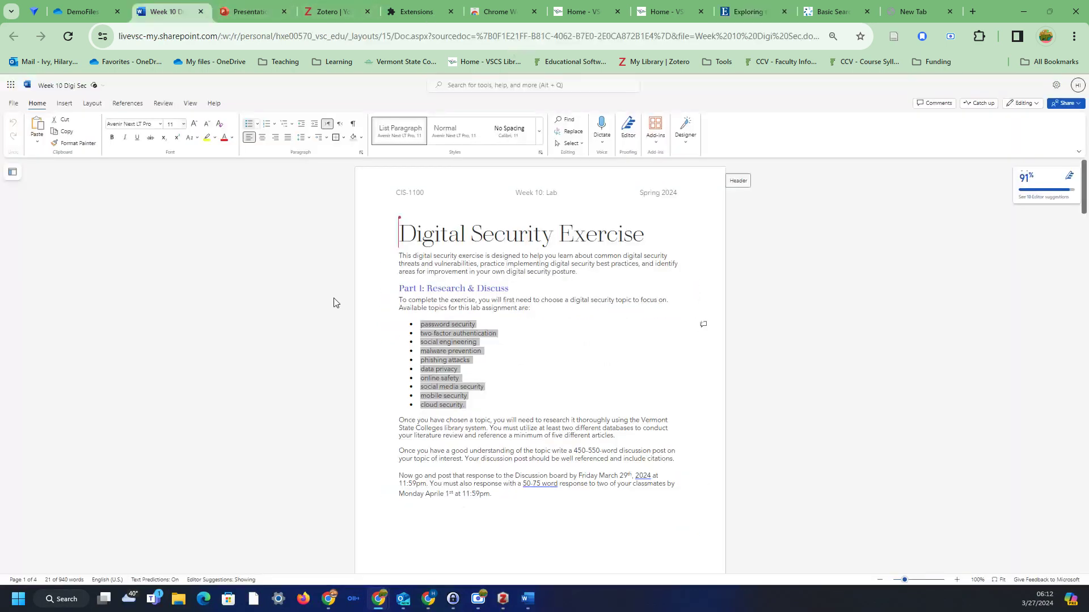
{"action": "scroll", "coordinate": [658, 409], "scroll_direction": "down", "scroll_amount": 4}
{"action": "left_click", "coordinate": [476, 367]}
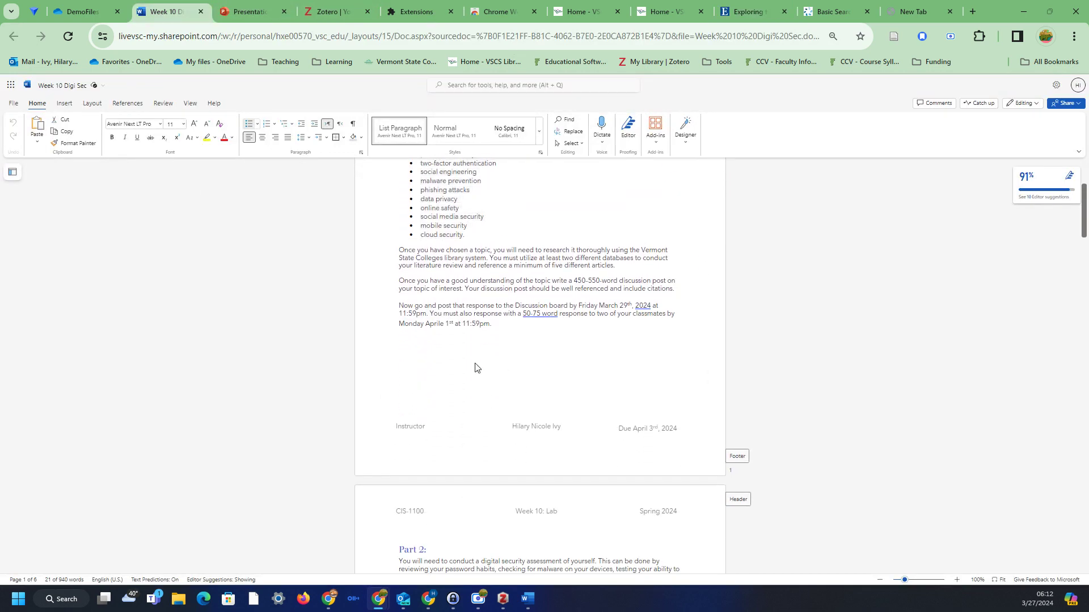
{"action": "scroll", "coordinate": [479, 368], "scroll_direction": "down", "scroll_amount": 15}
{"action": "scroll", "coordinate": [500, 374], "scroll_direction": "down", "scroll_amount": 8}
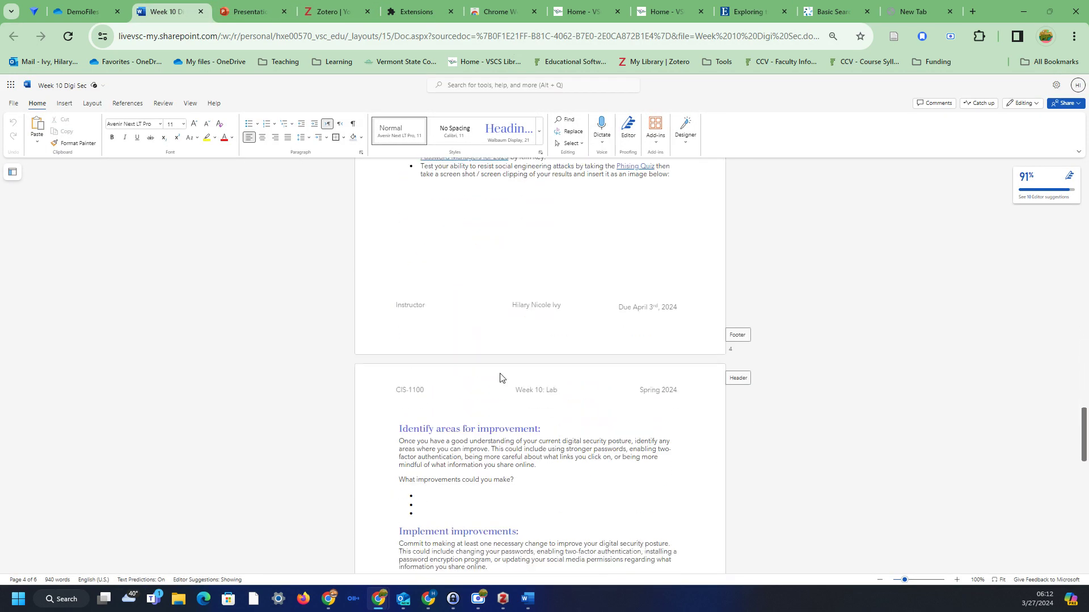
{"action": "scroll", "coordinate": [501, 377], "scroll_direction": "down", "scroll_amount": 5}
{"action": "scroll", "coordinate": [500, 378], "scroll_direction": "down", "scroll_amount": 8}
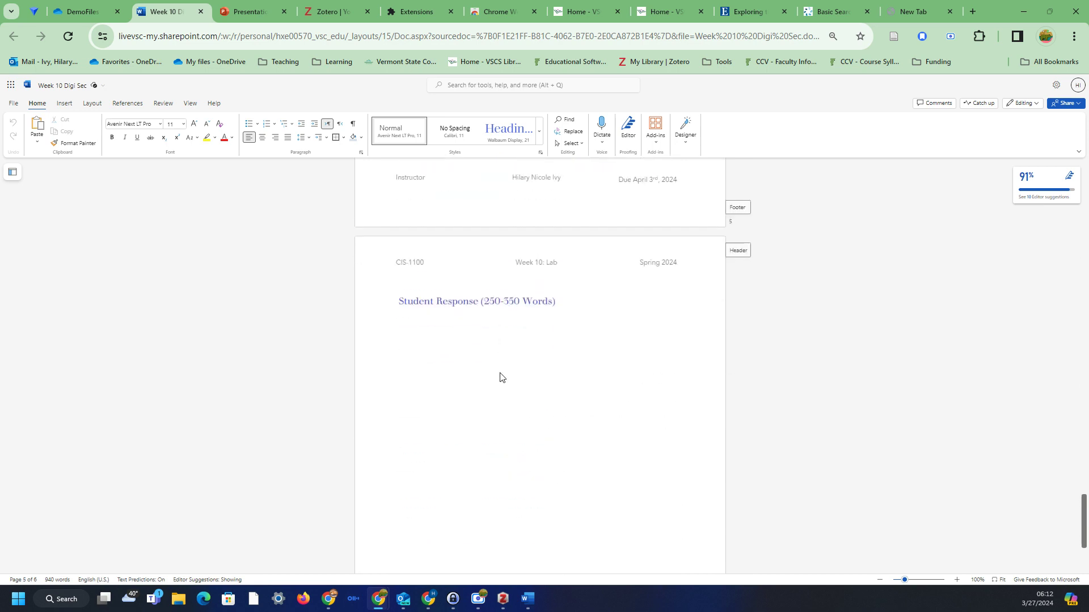
{"action": "left_click", "coordinate": [503, 390]}
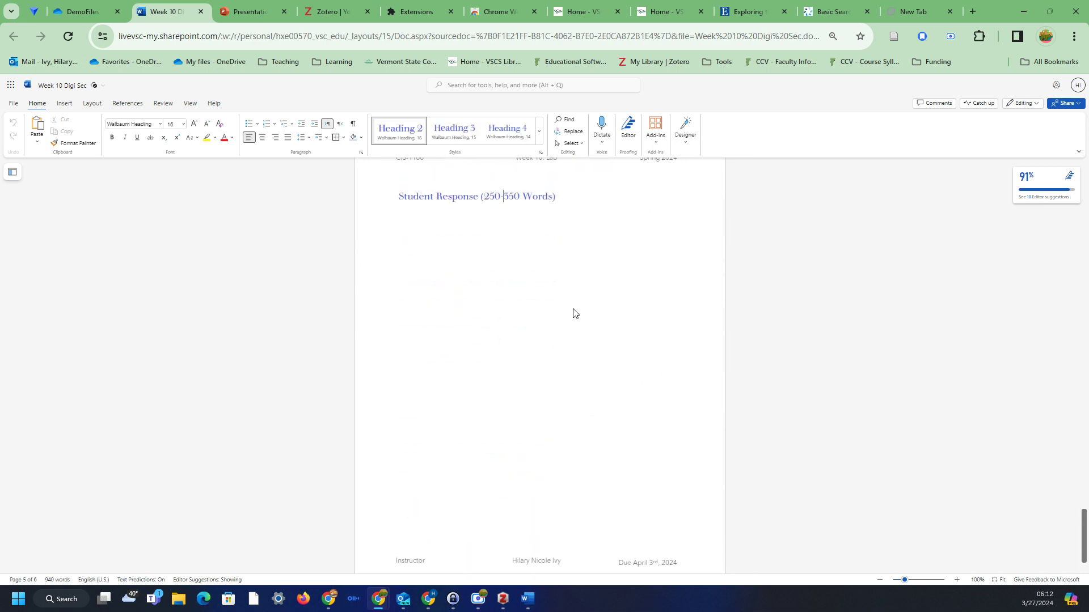
{"action": "key", "text": "ctrl+Return"}
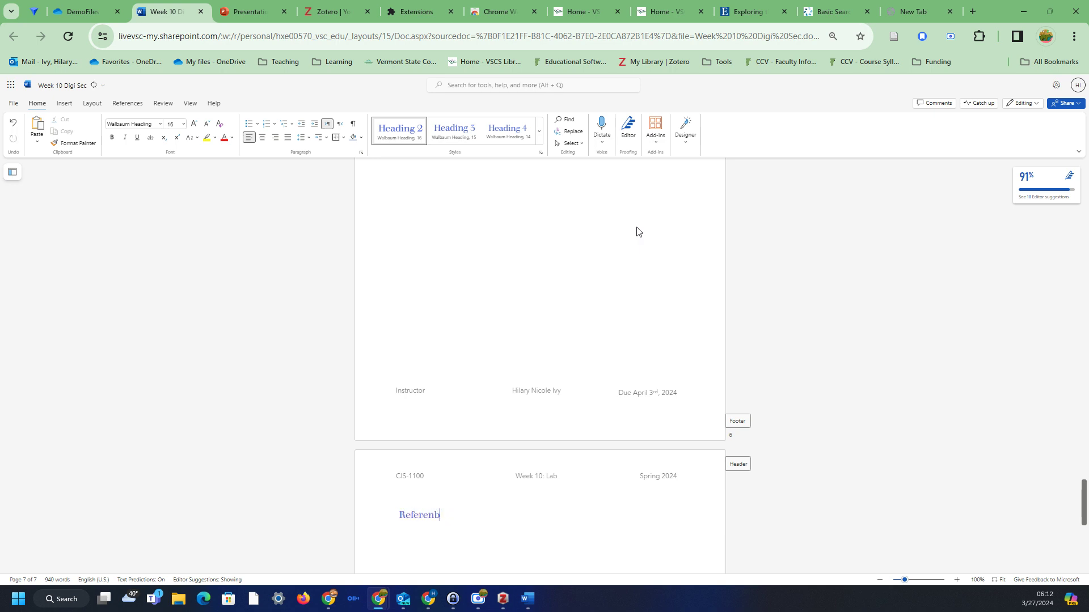
{"action": "key", "text": "ctrl+v"}
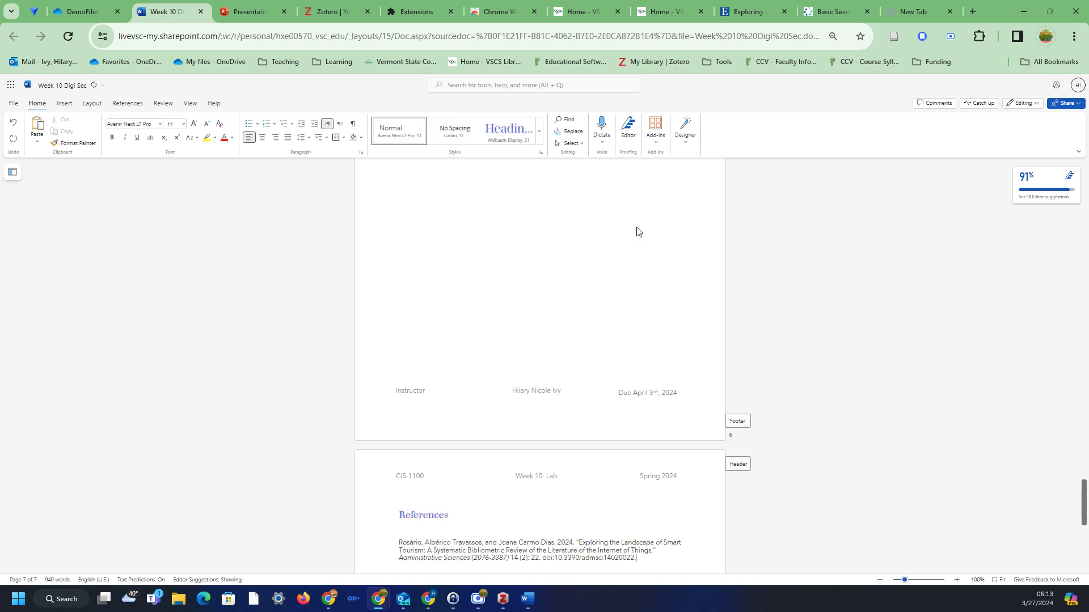
{"action": "scroll", "coordinate": [592, 335], "scroll_direction": "down", "scroll_amount": 3}
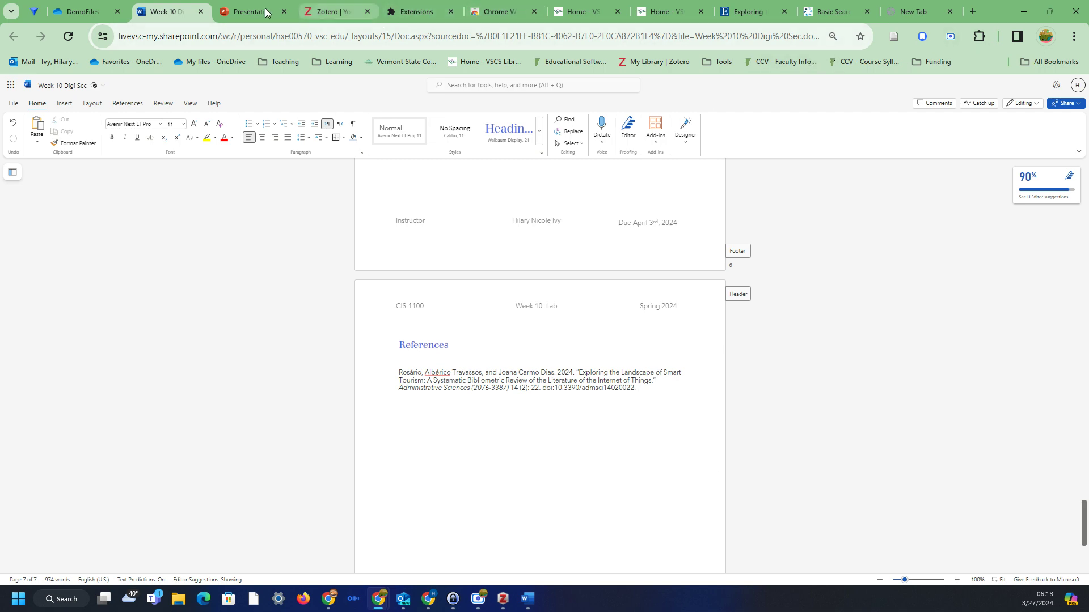
Step: Review the Zotero website's home page, including the tool description, the sample library preview and the supported platforms
{"action": "left_click", "coordinate": [350, 14]}
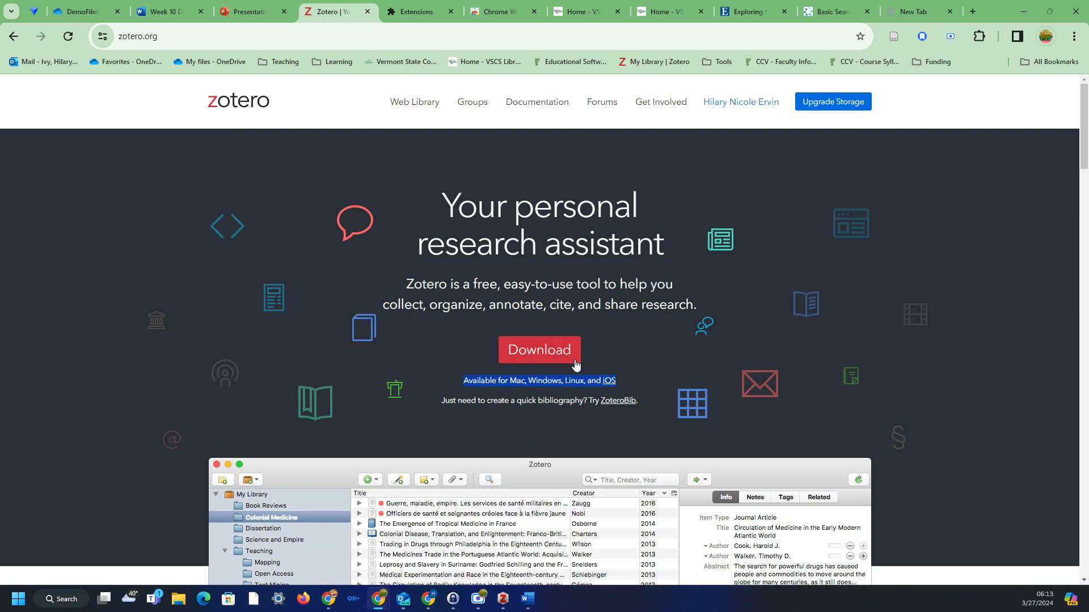
{"action": "double_click", "coordinate": [477, 282]}
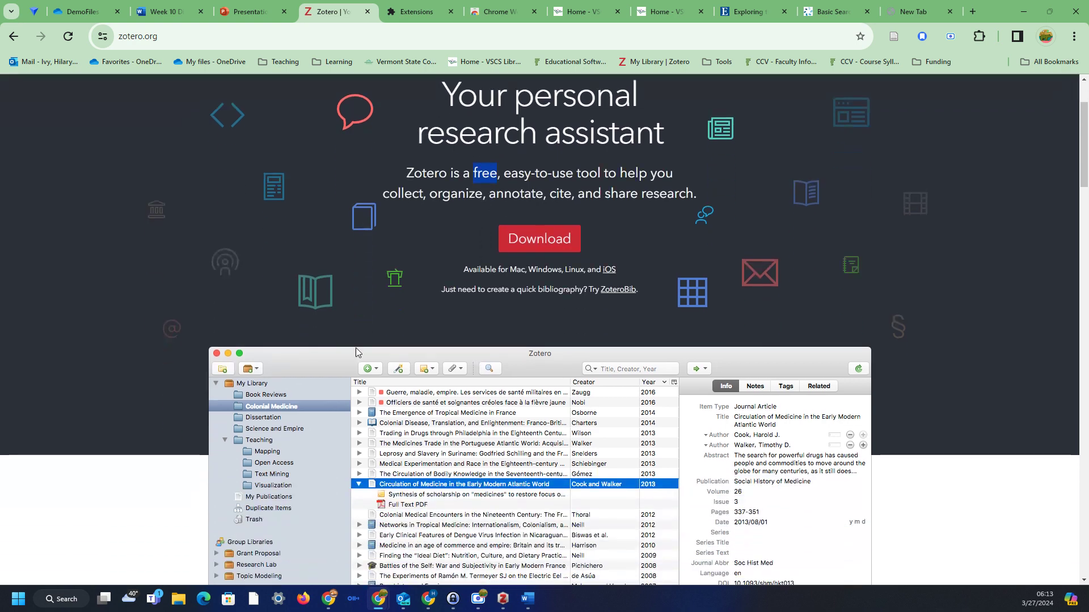
{"action": "scroll", "coordinate": [326, 369], "scroll_direction": "down", "scroll_amount": 5}
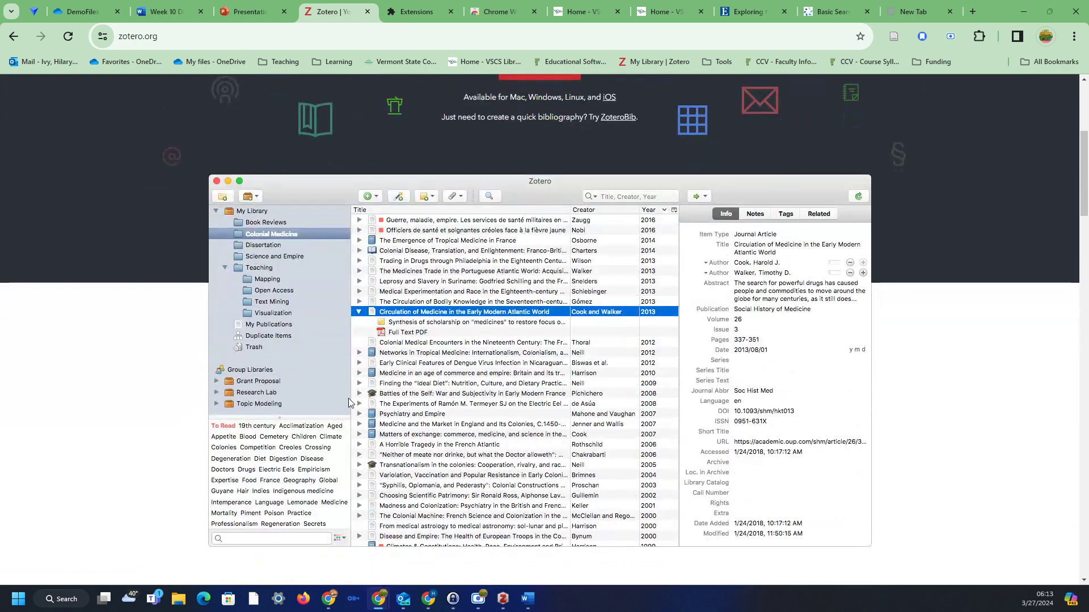
{"action": "scroll", "coordinate": [879, 425], "scroll_direction": "up", "scroll_amount": 1}
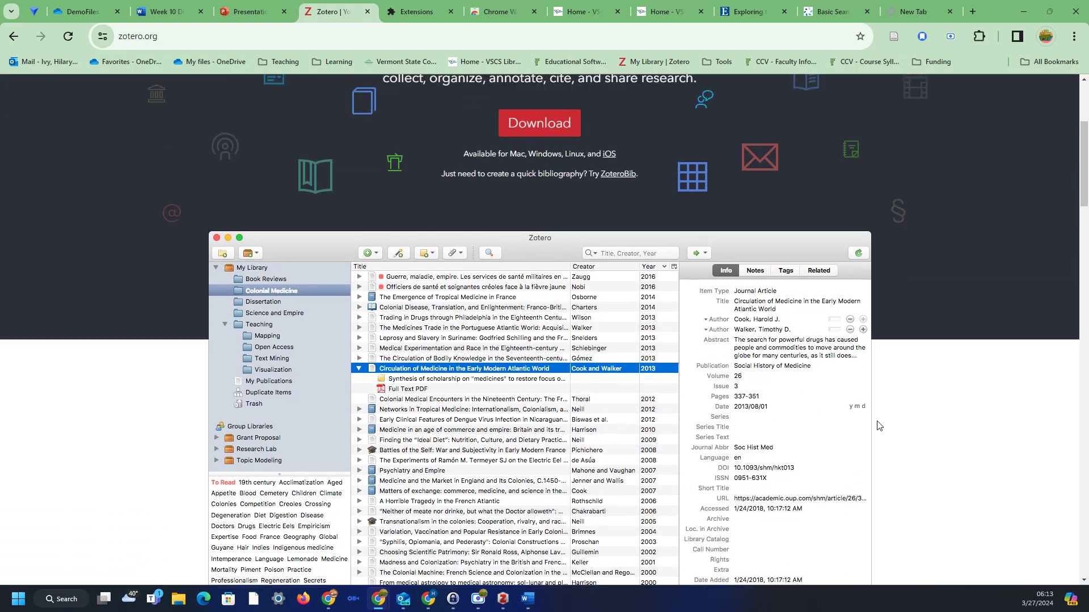
{"action": "scroll", "coordinate": [879, 426], "scroll_direction": "down", "scroll_amount": 1}
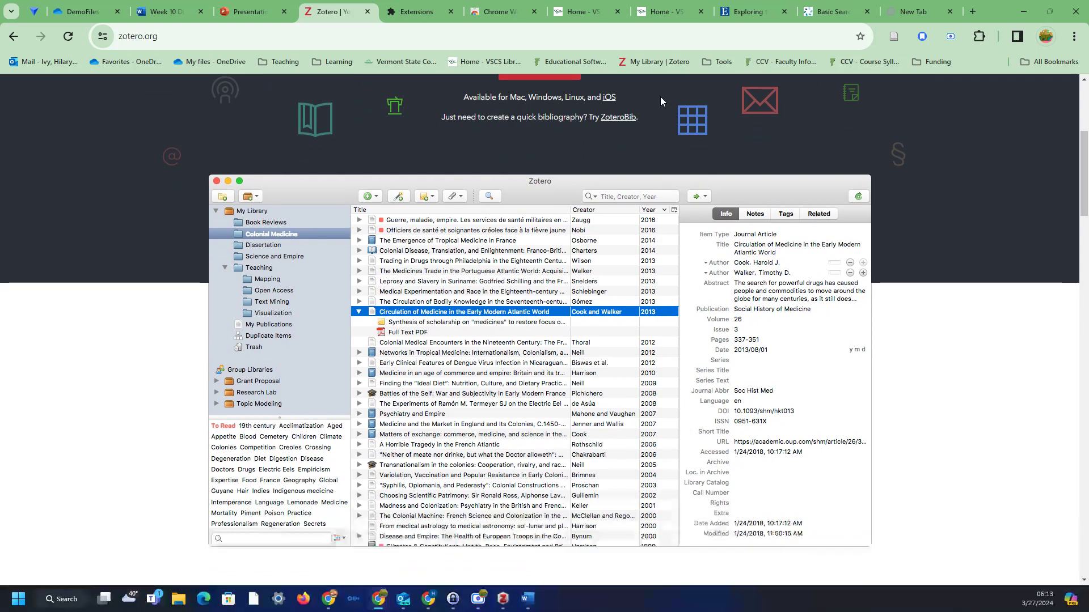
{"action": "scroll", "coordinate": [550, 258], "scroll_direction": "up", "scroll_amount": 3}
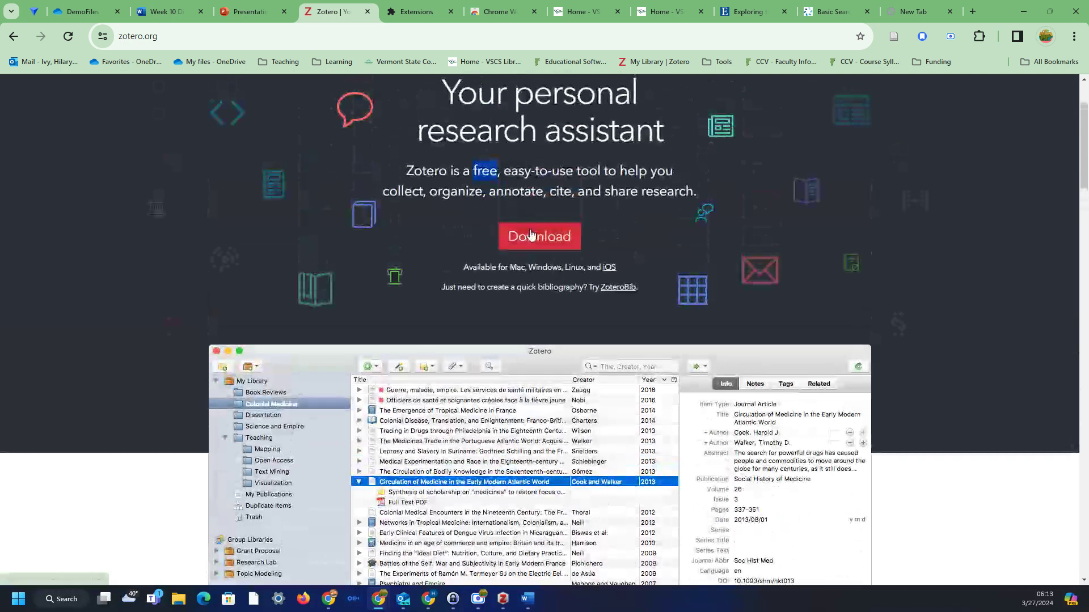
{"action": "left_click_drag", "start_coordinate": [498, 268], "coordinate": [618, 270]}
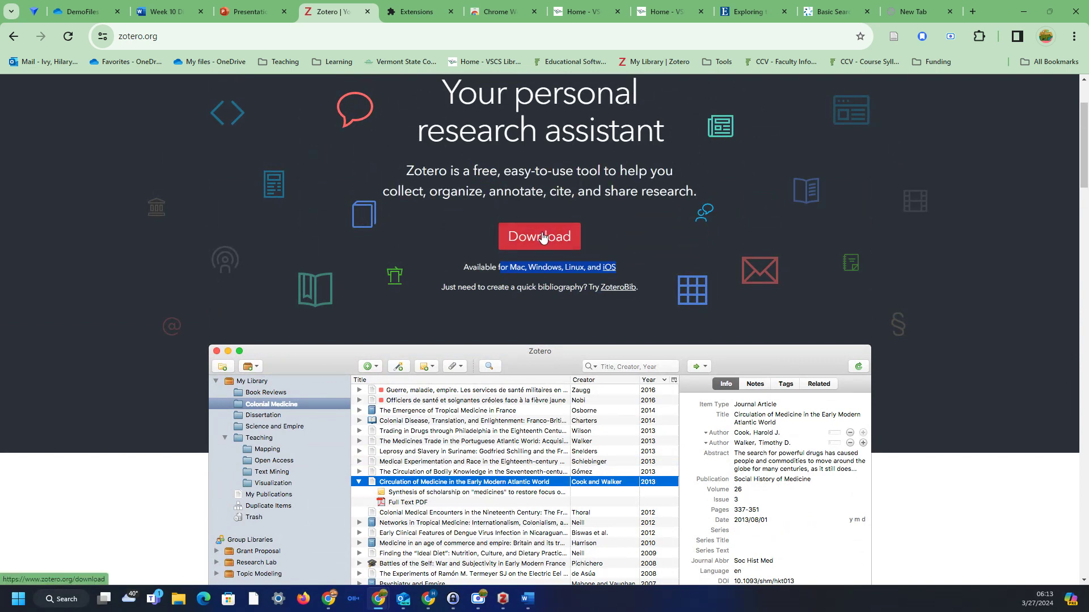
Step: Switch to the Zotero desktop app and examine its lookup engine manager, attachment options and add-by-identifier entry
{"action": "left_click", "coordinate": [504, 605]}
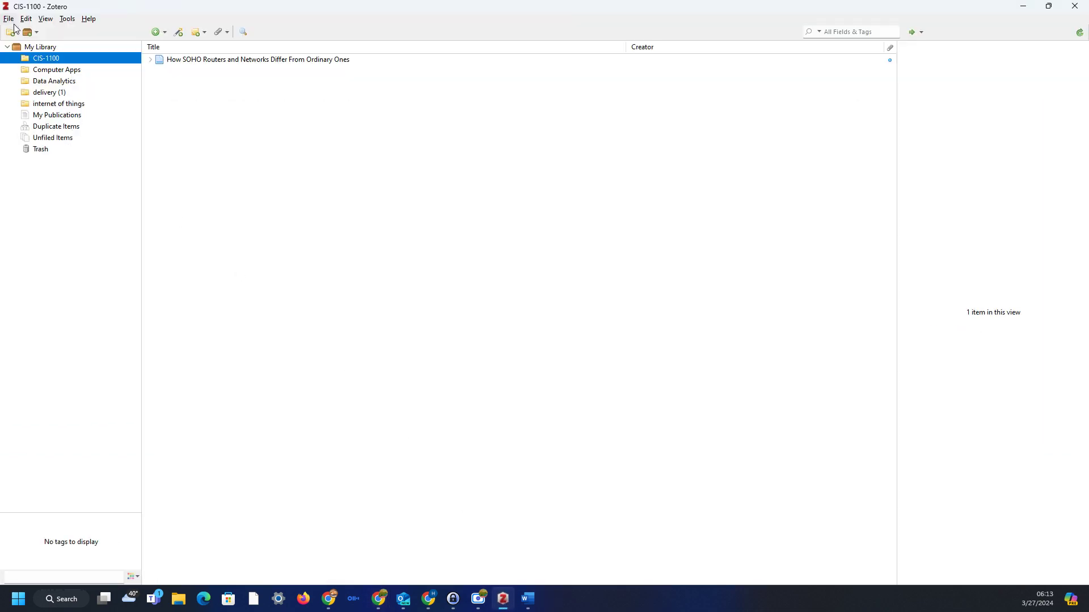
{"action": "left_click", "coordinate": [921, 32]}
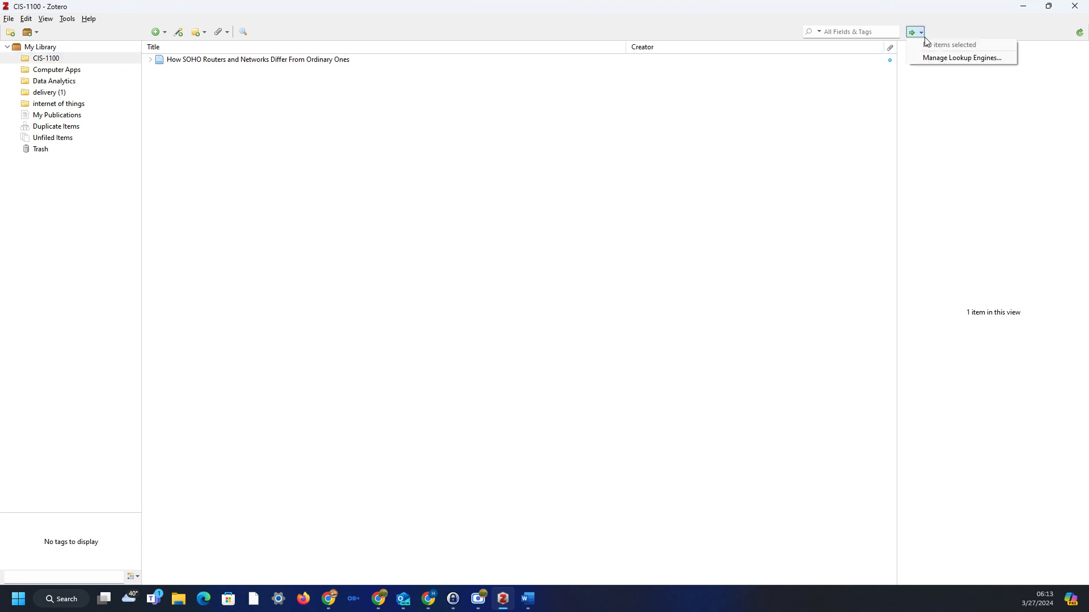
{"action": "left_click", "coordinate": [926, 58]}
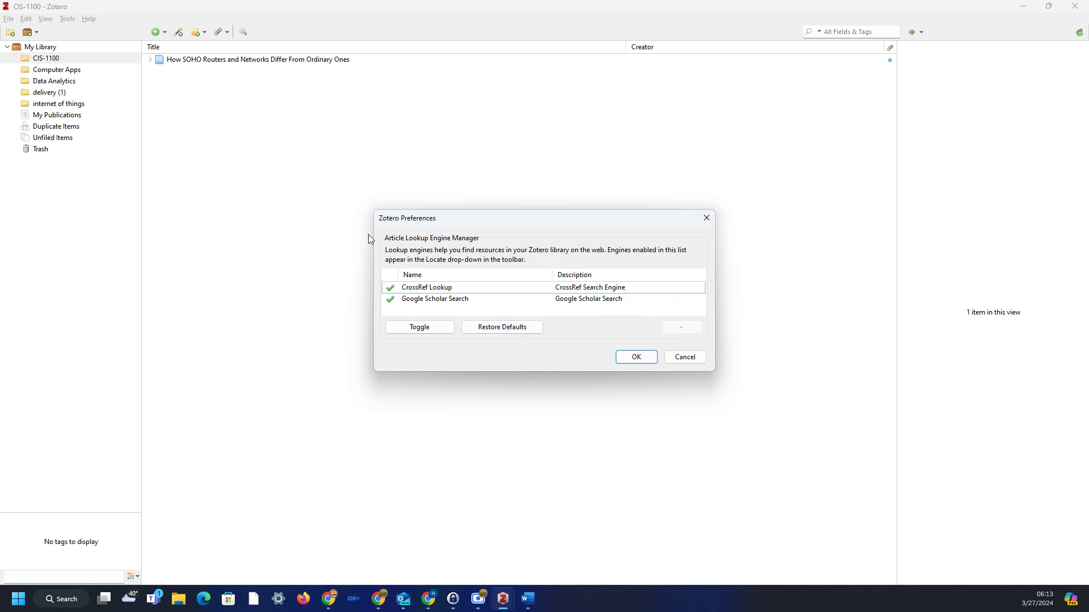
{"action": "left_click", "coordinate": [712, 221]}
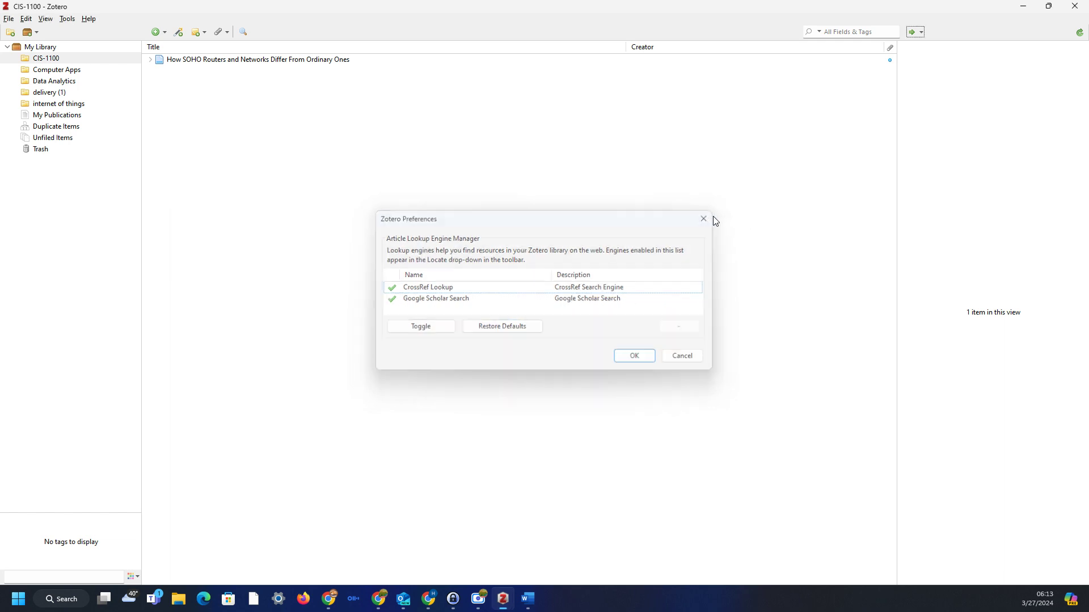
{"action": "left_click", "coordinate": [227, 32]}
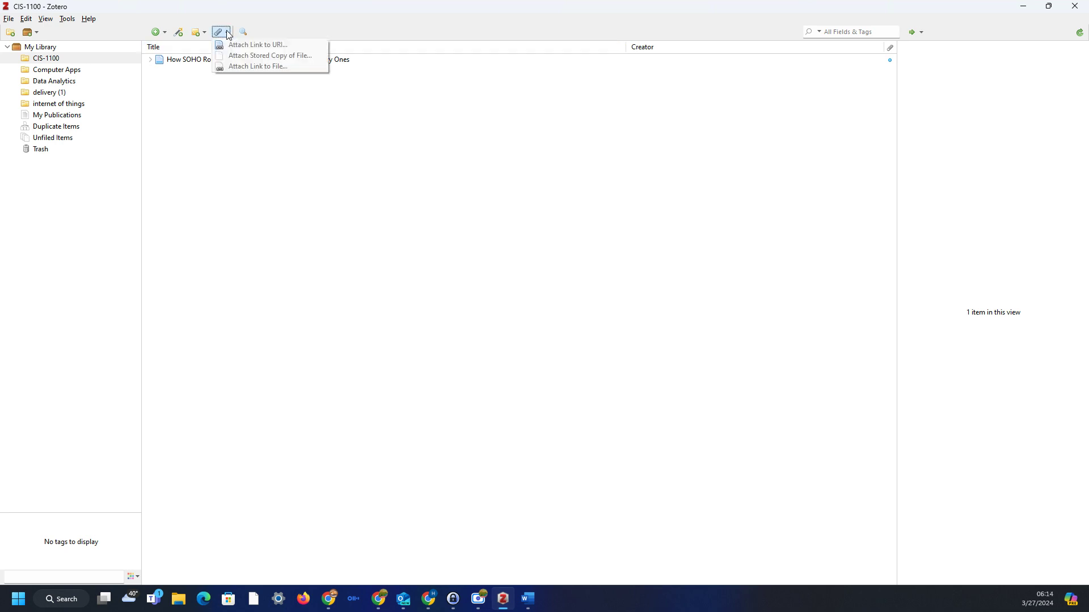
{"action": "left_click", "coordinate": [178, 33]}
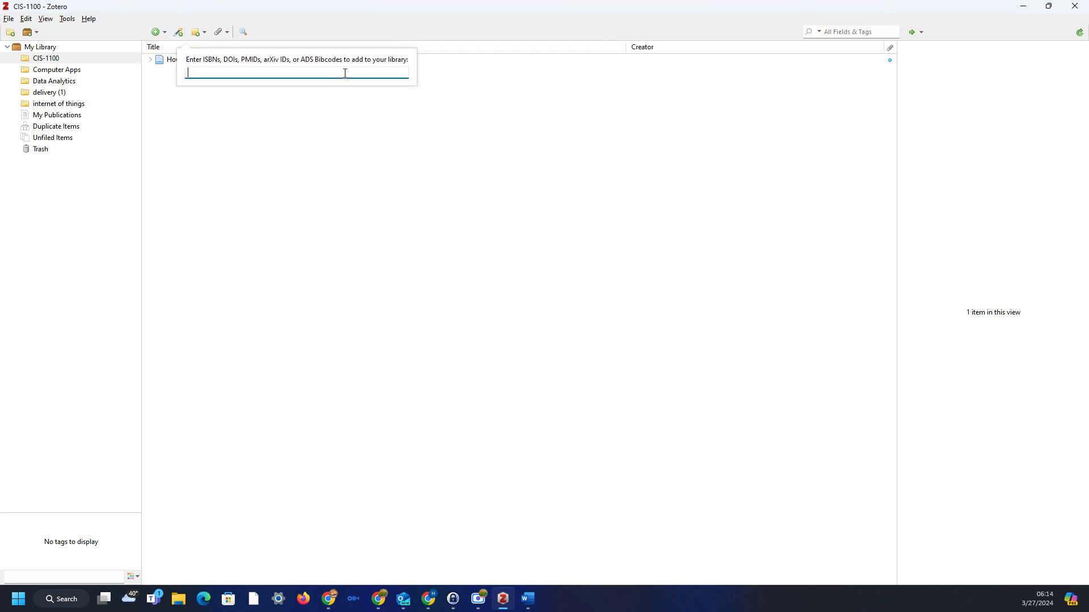
{"action": "left_click", "coordinate": [126, 192]}
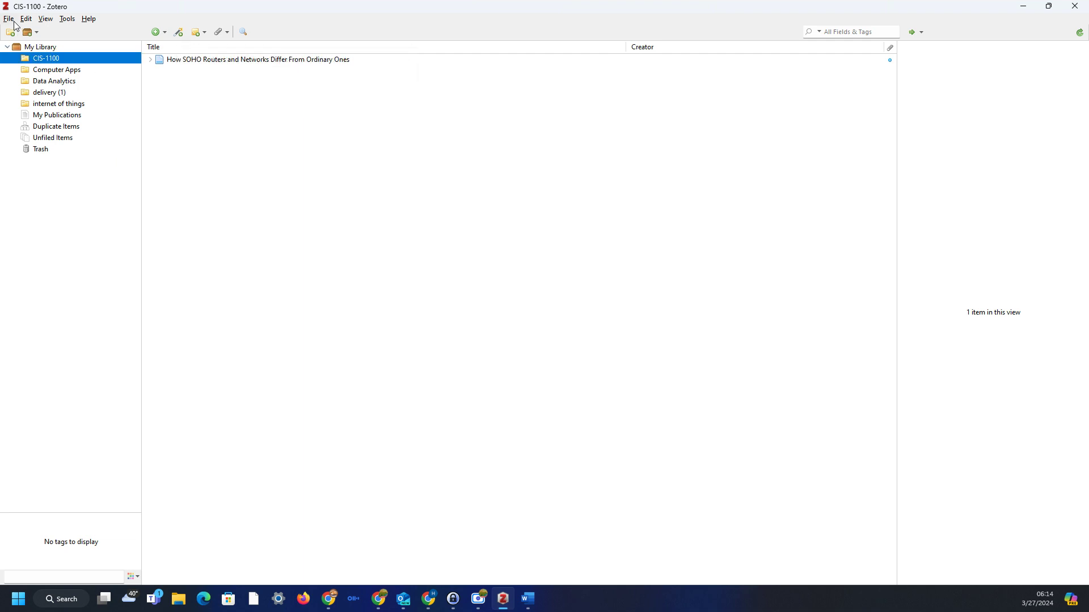
Step: Create a blank Video Recording item in the CIS-1100 collection and remove it from the collection again
{"action": "left_click", "coordinate": [157, 32]}
{"action": "mouse_move", "coordinate": [216, 126]}
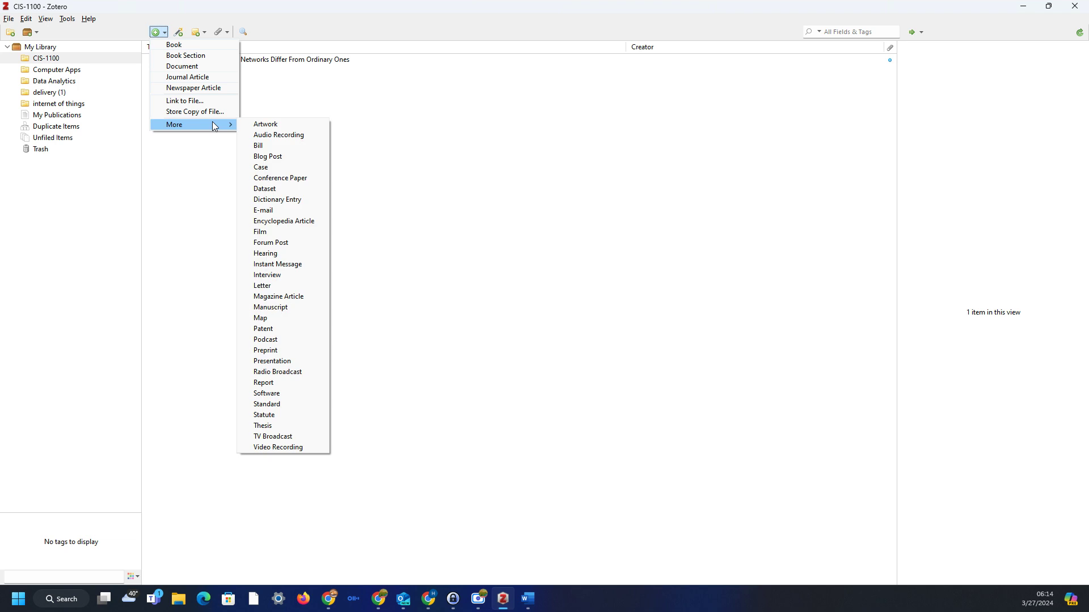
{"action": "left_click", "coordinate": [303, 448]}
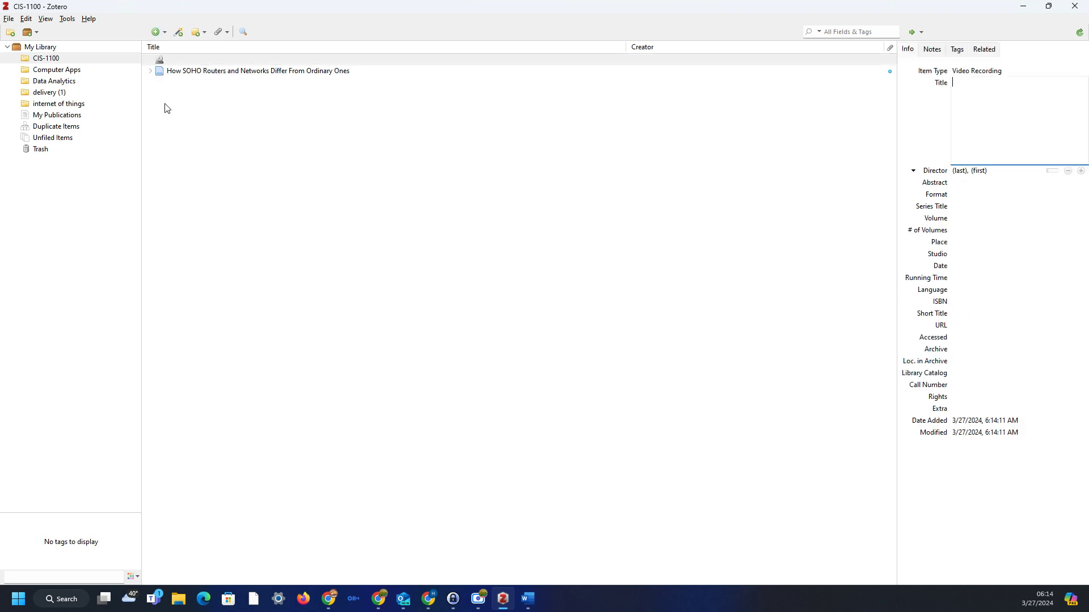
{"action": "right_click", "coordinate": [512, 61]}
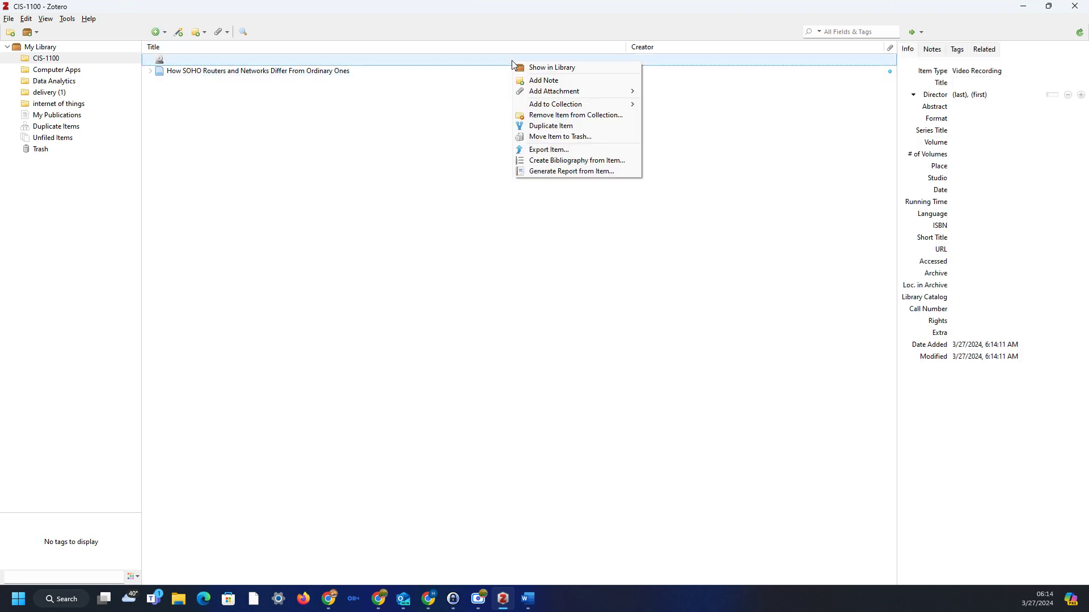
{"action": "left_click", "coordinate": [558, 115]}
{"action": "left_click", "coordinate": [517, 312]}
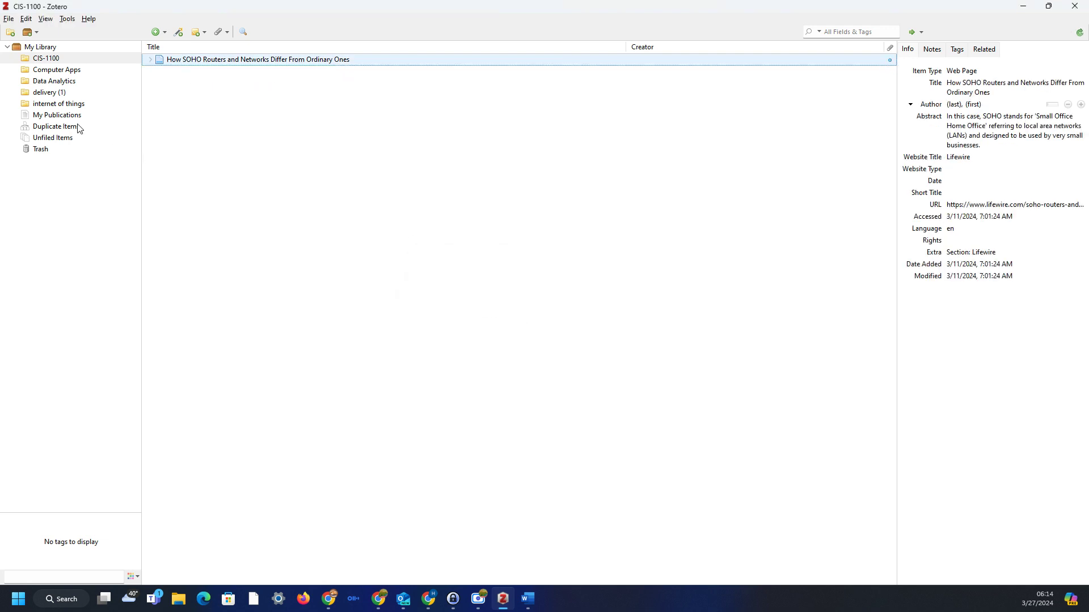
Step: Add the EMC Education Services book "Data Science and Big Data Analytics" from Data Analytics to the CIS-1100 collection and open that collection
{"action": "left_click", "coordinate": [48, 80]}
{"action": "right_click", "coordinate": [279, 85]}
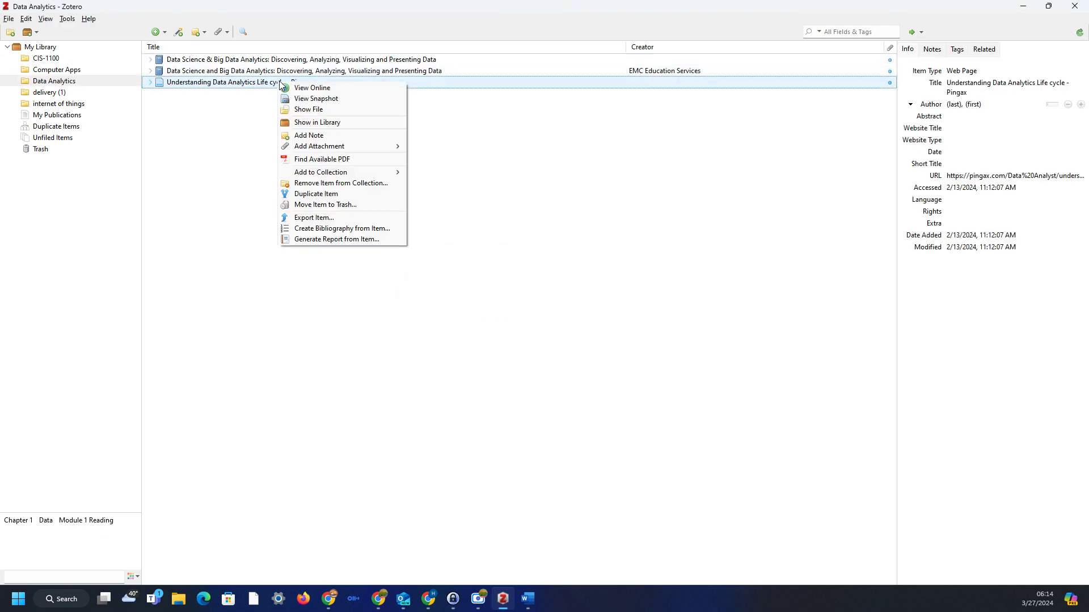
{"action": "right_click", "coordinate": [247, 71]}
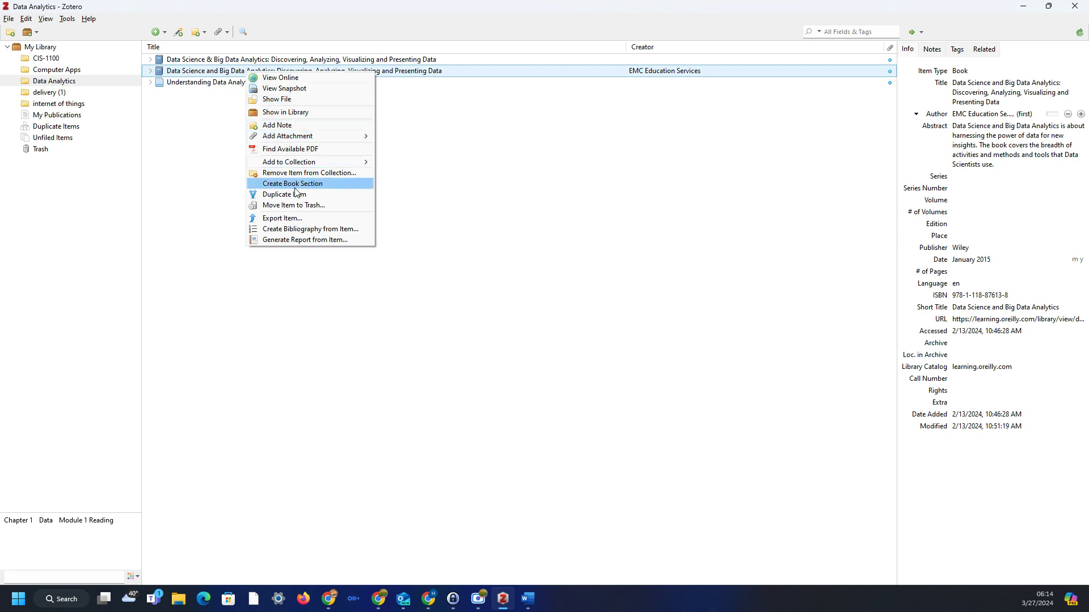
{"action": "mouse_move", "coordinate": [297, 162]}
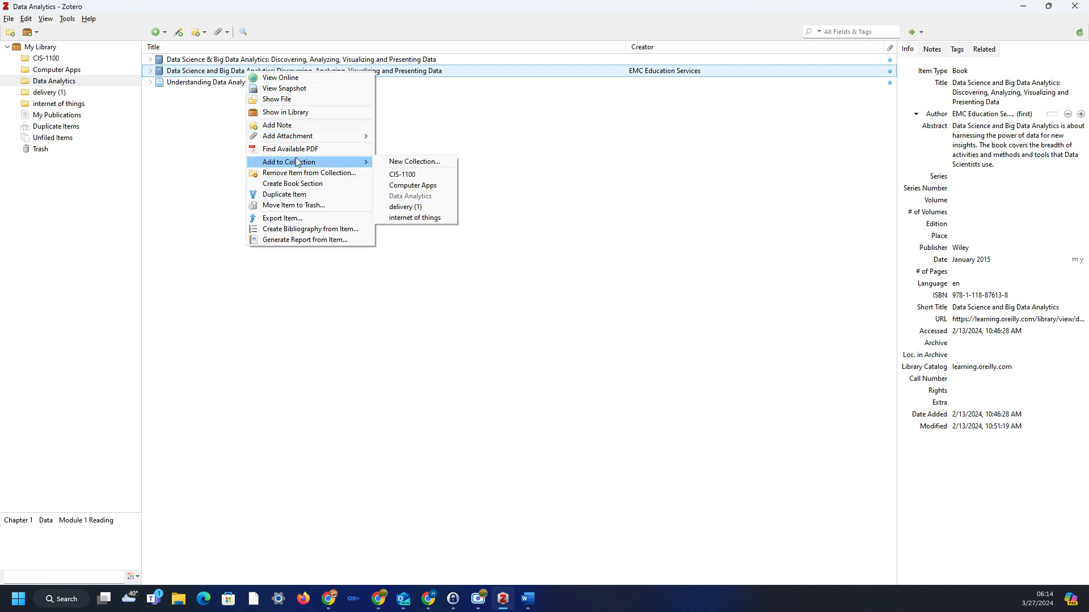
{"action": "left_click", "coordinate": [397, 173]}
{"action": "left_click", "coordinate": [57, 58]}
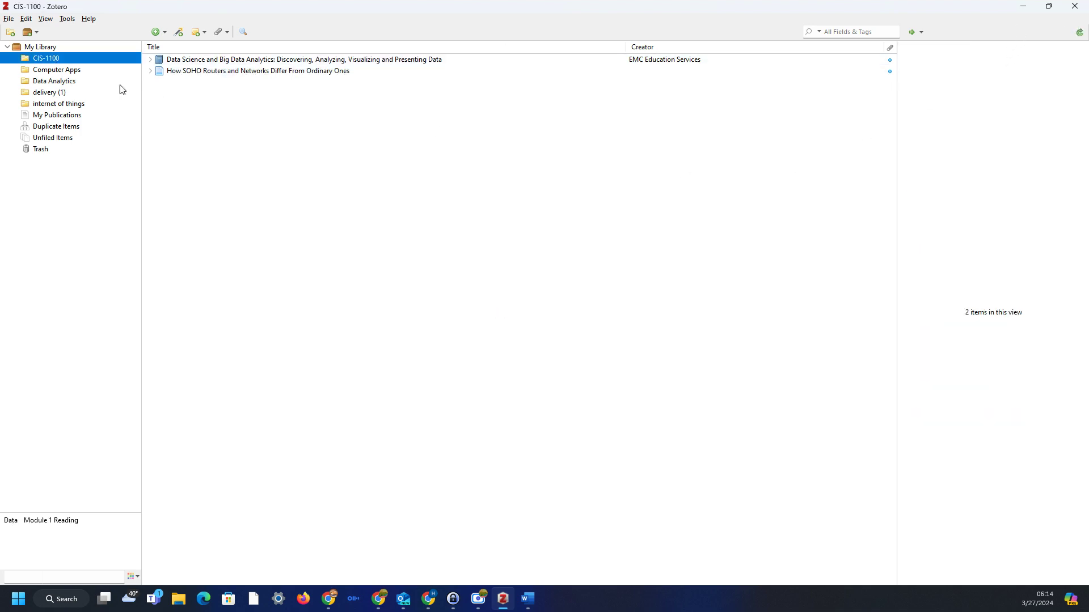
Step: Return to Chrome and examine the Zotero Connector among the installed extensions and in the Chrome Web Store results
{"action": "left_click", "coordinate": [1023, 6]}
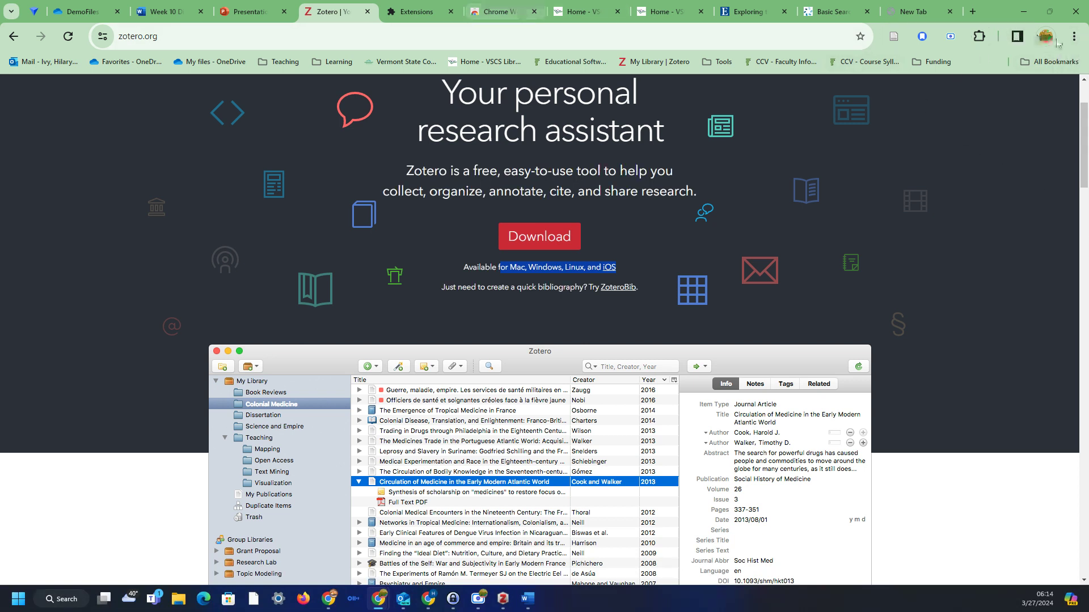
{"action": "left_click", "coordinate": [1074, 36]}
{"action": "left_click", "coordinate": [413, 16]}
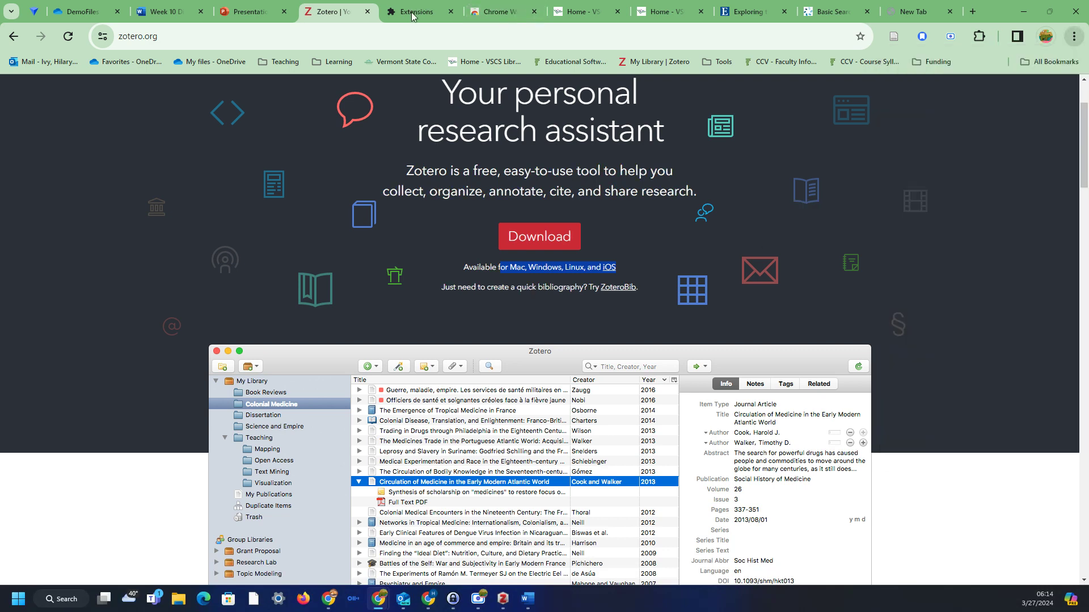
{"action": "left_click", "coordinate": [413, 16]}
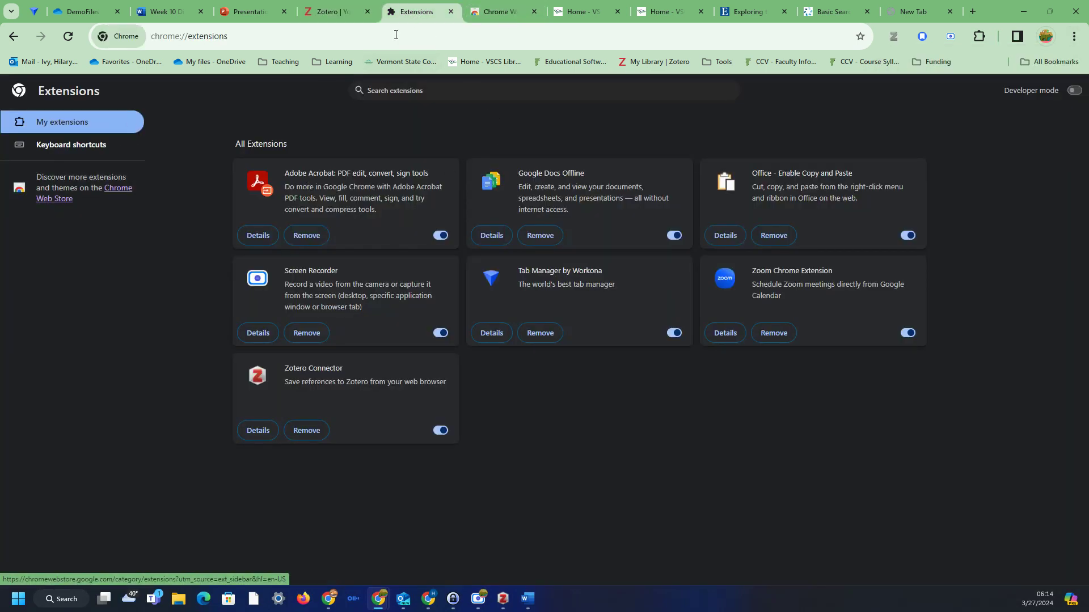
{"action": "left_click", "coordinate": [512, 12]}
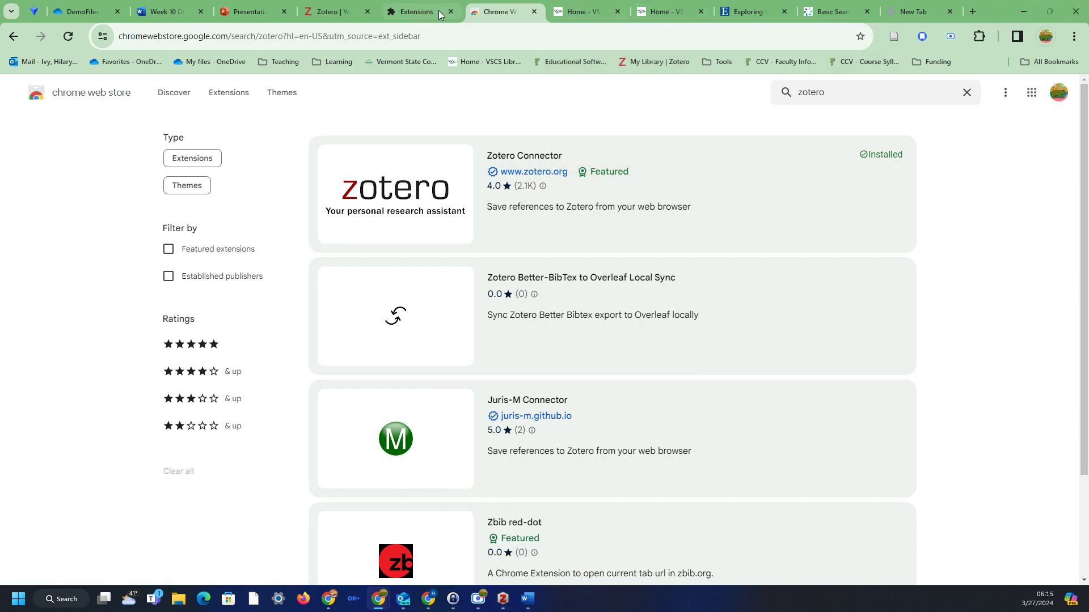
Step: Look over the open library and database pages, and examine the citation export formats for the EBSCO smart tourism article
{"action": "left_click", "coordinate": [666, 12]}
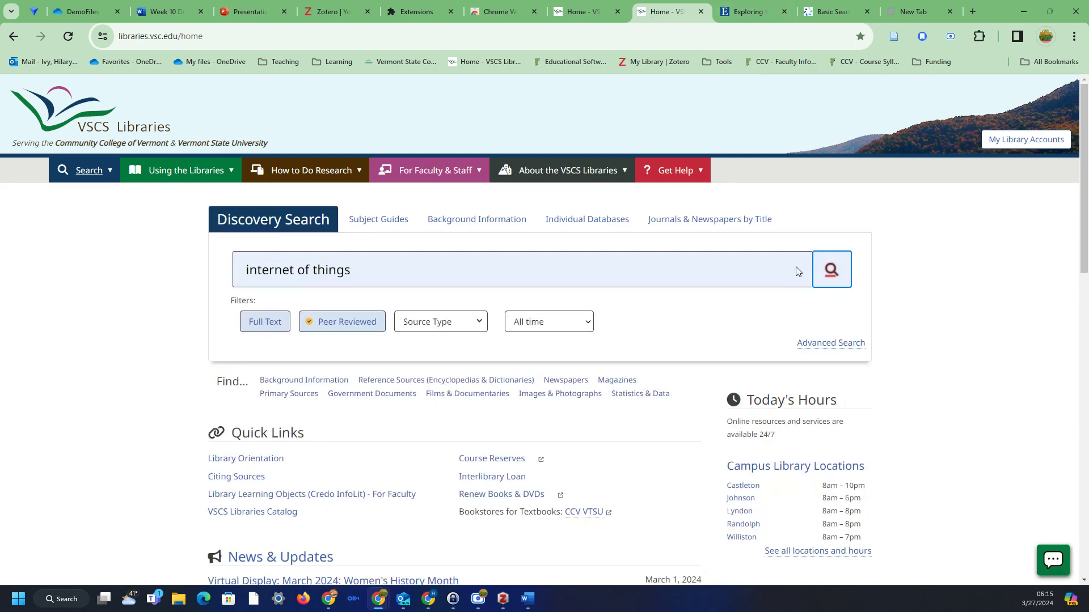
{"action": "left_click", "coordinate": [752, 12]}
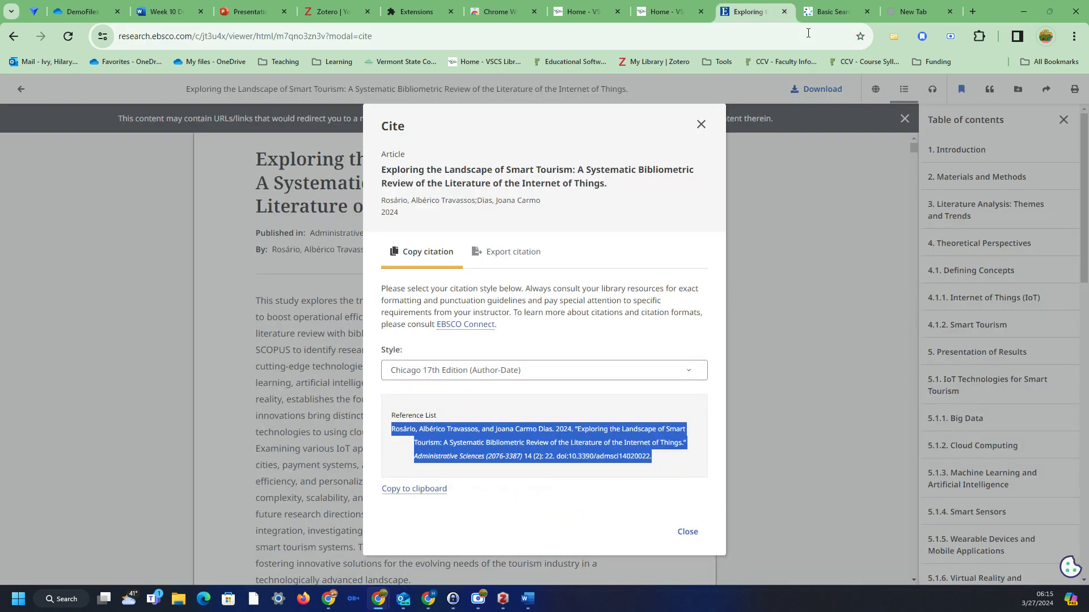
{"action": "left_click", "coordinate": [828, 12]}
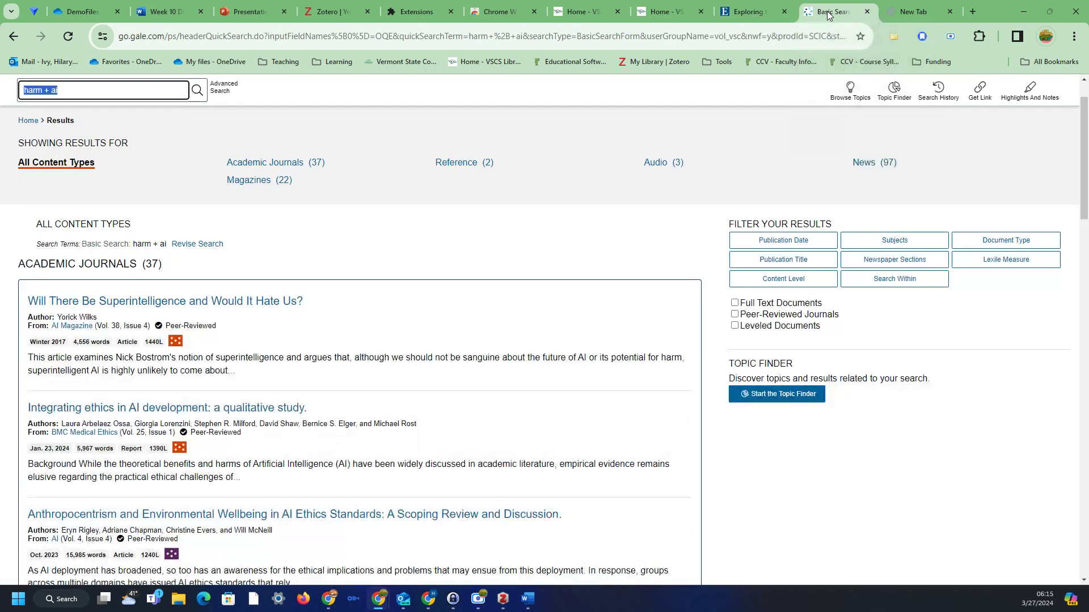
{"action": "left_click", "coordinate": [752, 12]}
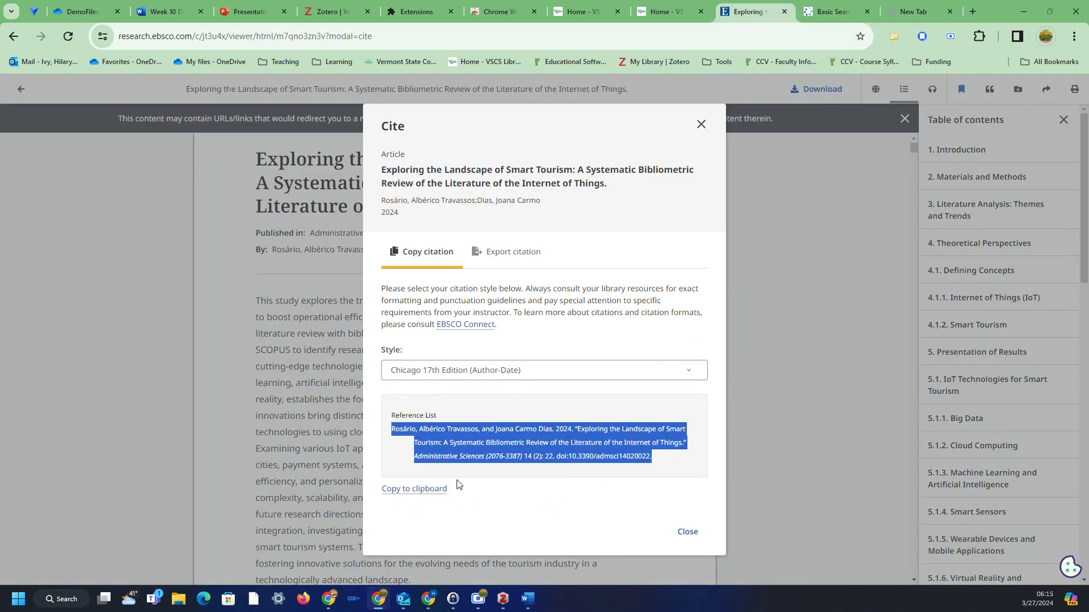
{"action": "left_click", "coordinate": [524, 252]}
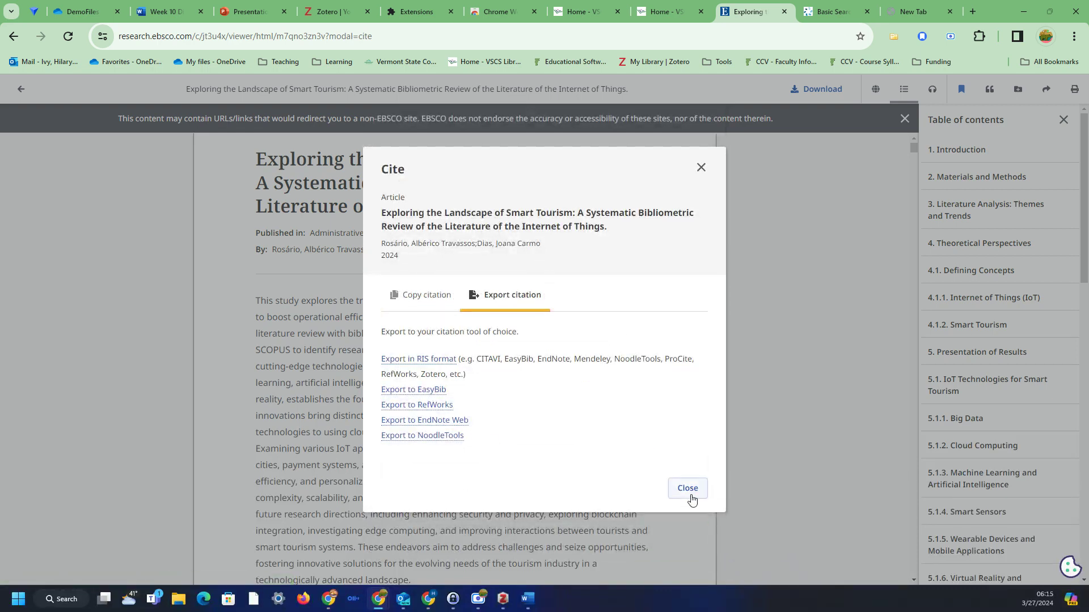
{"action": "left_click", "coordinate": [688, 490]}
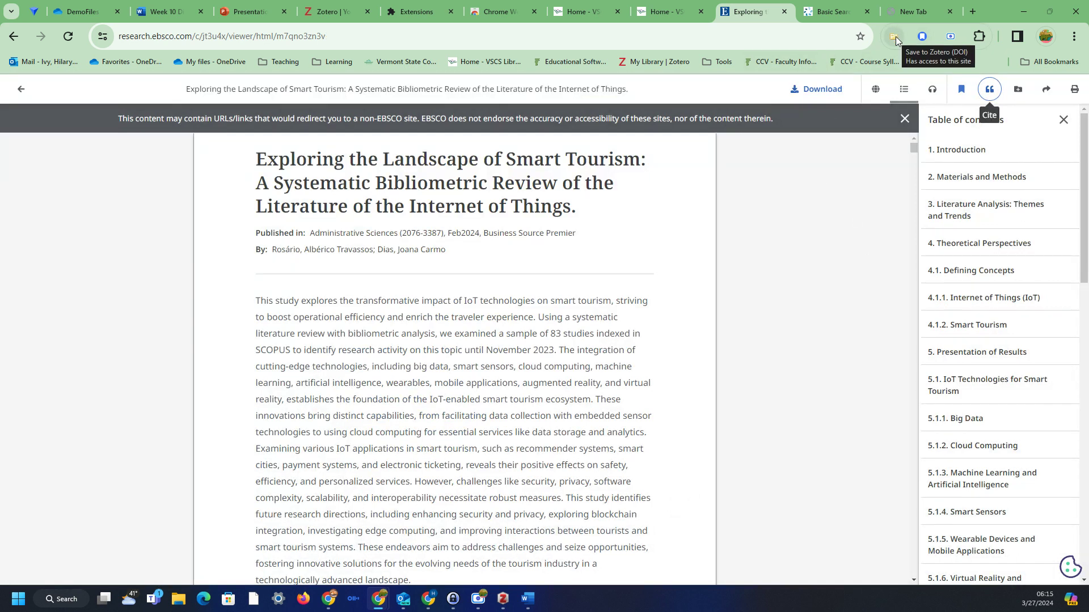
Step: Try to save the smart tourism article to the CIS-1100 collection with the Zotero Connector
{"action": "left_click", "coordinate": [897, 37]}
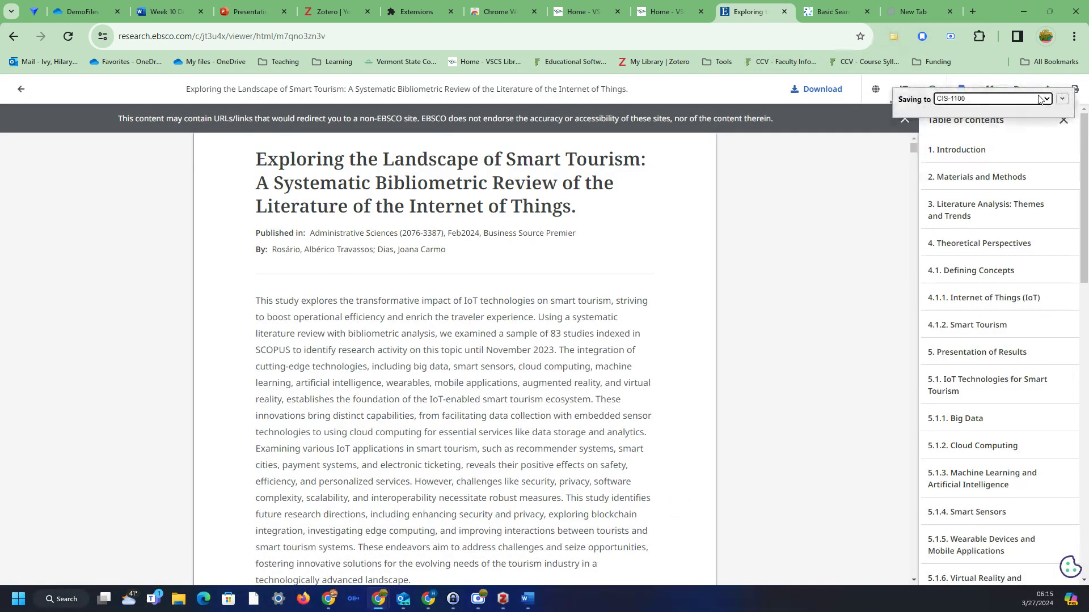
{"action": "left_click", "coordinate": [1066, 100]}
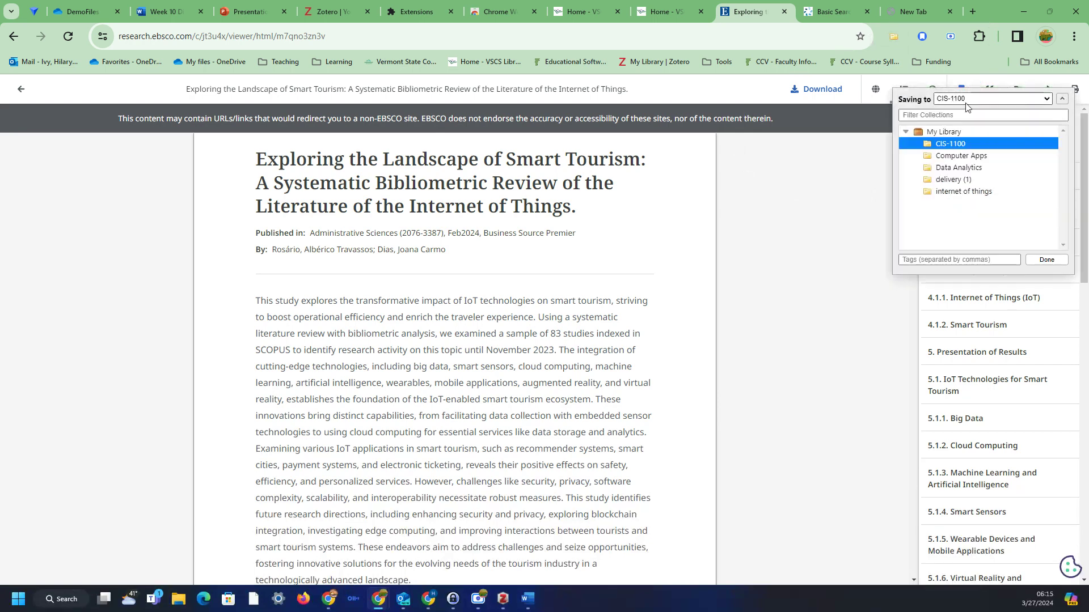
{"action": "left_click", "coordinate": [1056, 261]}
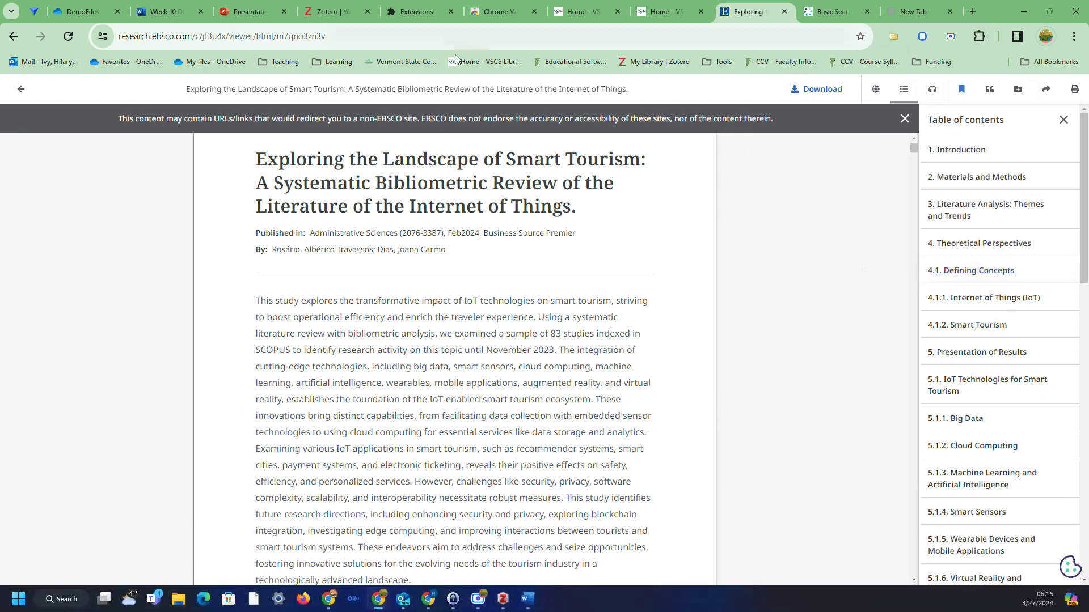
Step: Switch to Zotero, check the CIS-1100 collection for the saved article, and return to Chrome
{"action": "left_click", "coordinate": [503, 598]}
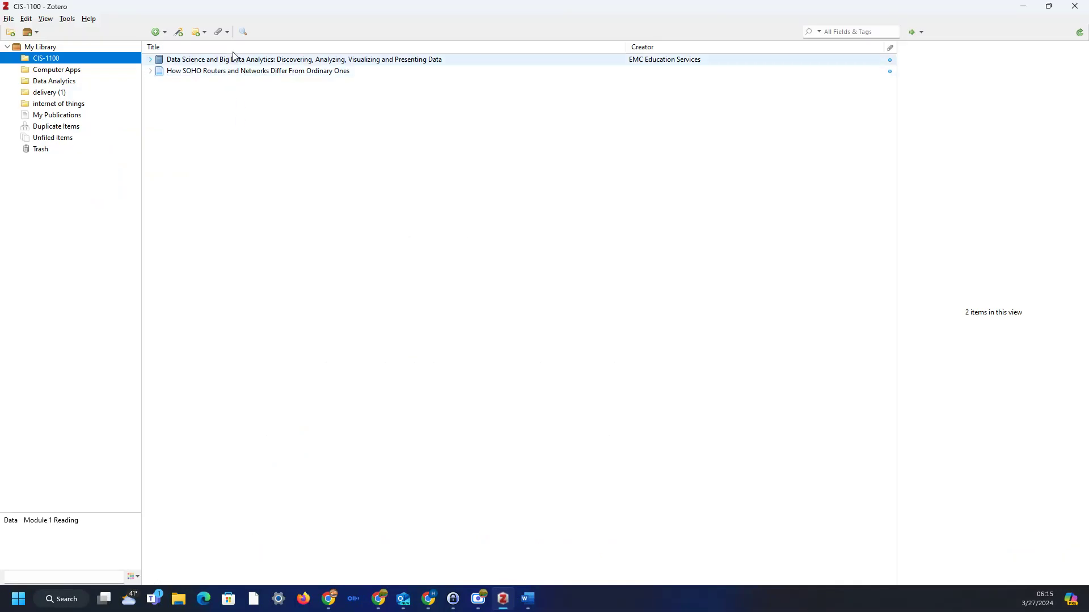
{"action": "right_click", "coordinate": [46, 59]}
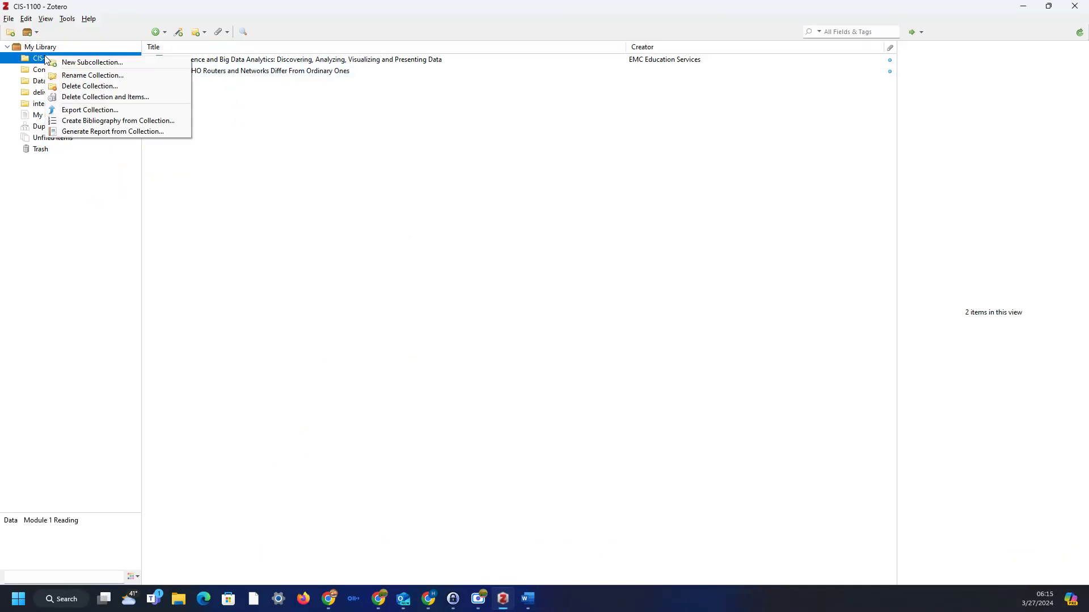
{"action": "left_click", "coordinate": [434, 225]}
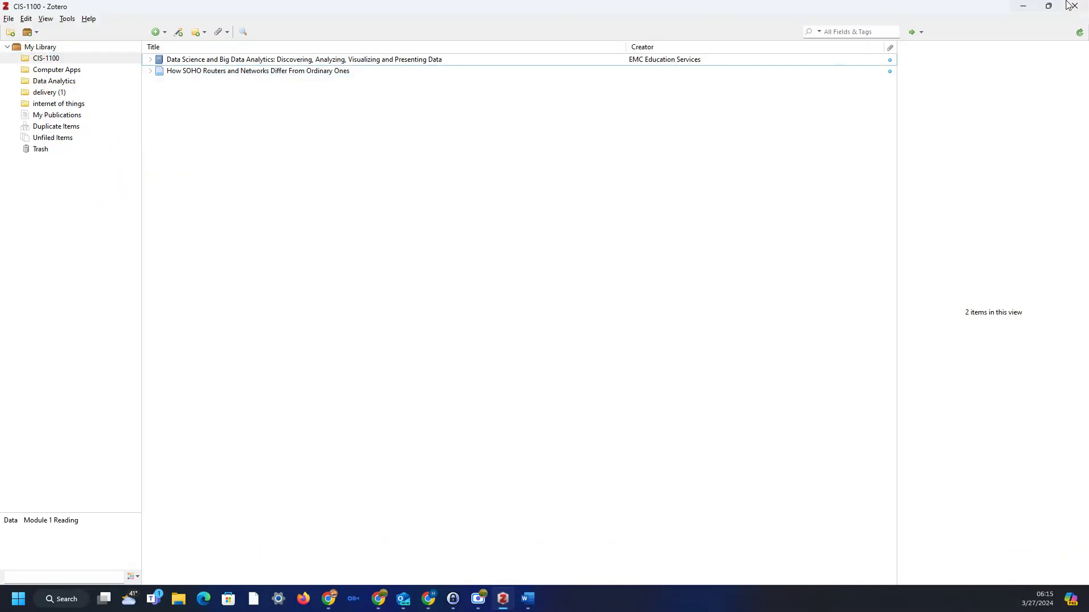
{"action": "left_click", "coordinate": [1023, 11]}
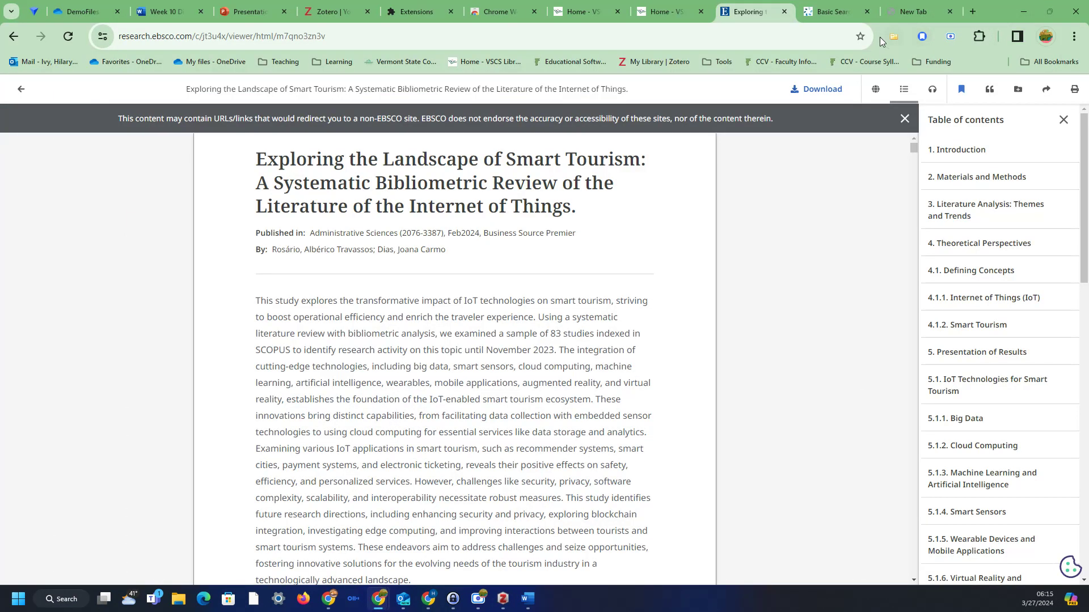
Step: Try saving the article to CIS-1100 again and check the Data Analytics and CIS-1100 collections in Zotero
{"action": "left_click", "coordinate": [897, 33]}
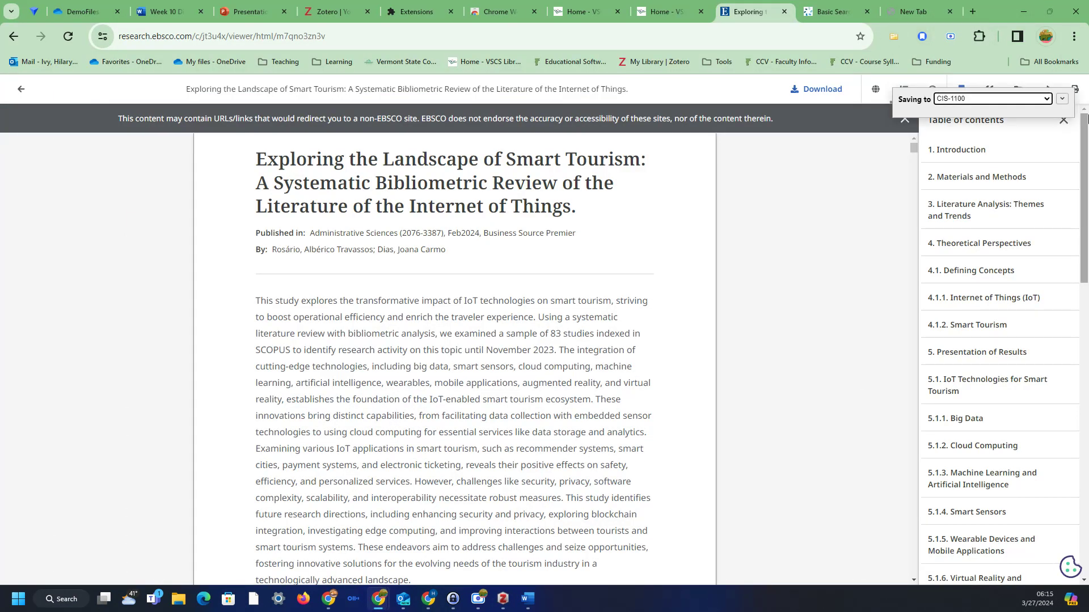
{"action": "left_click", "coordinate": [503, 598]}
{"action": "left_click", "coordinate": [62, 82]}
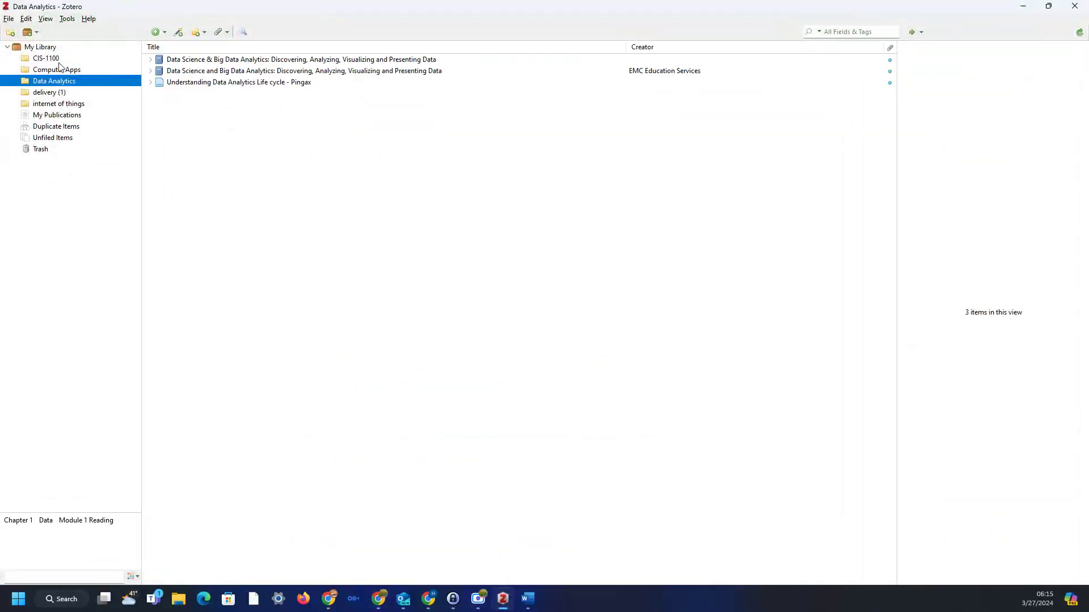
{"action": "left_click", "coordinate": [58, 60]}
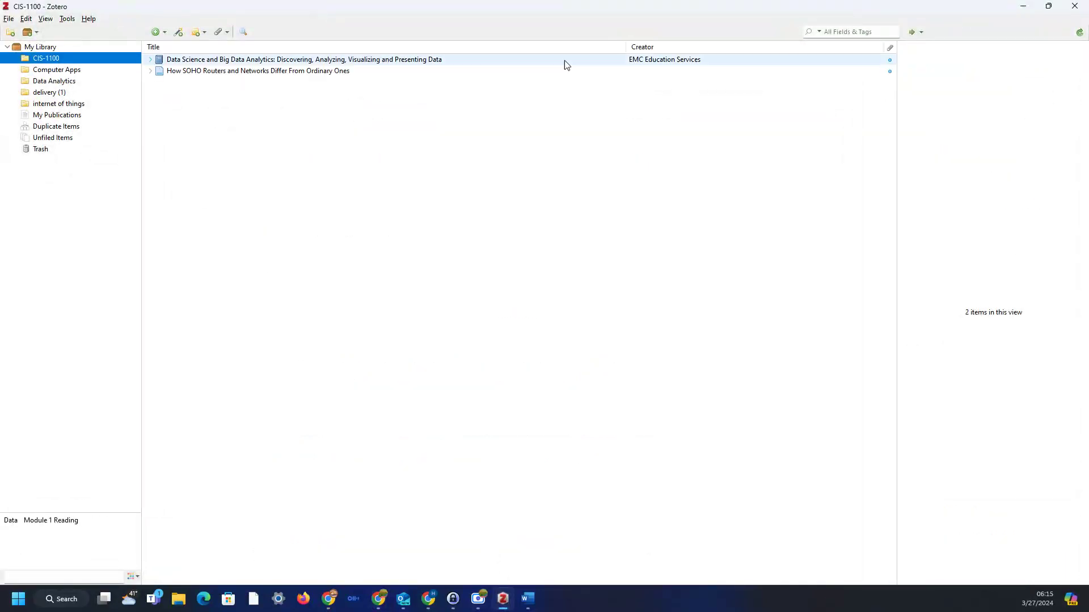
{"action": "left_click", "coordinate": [1031, 6]}
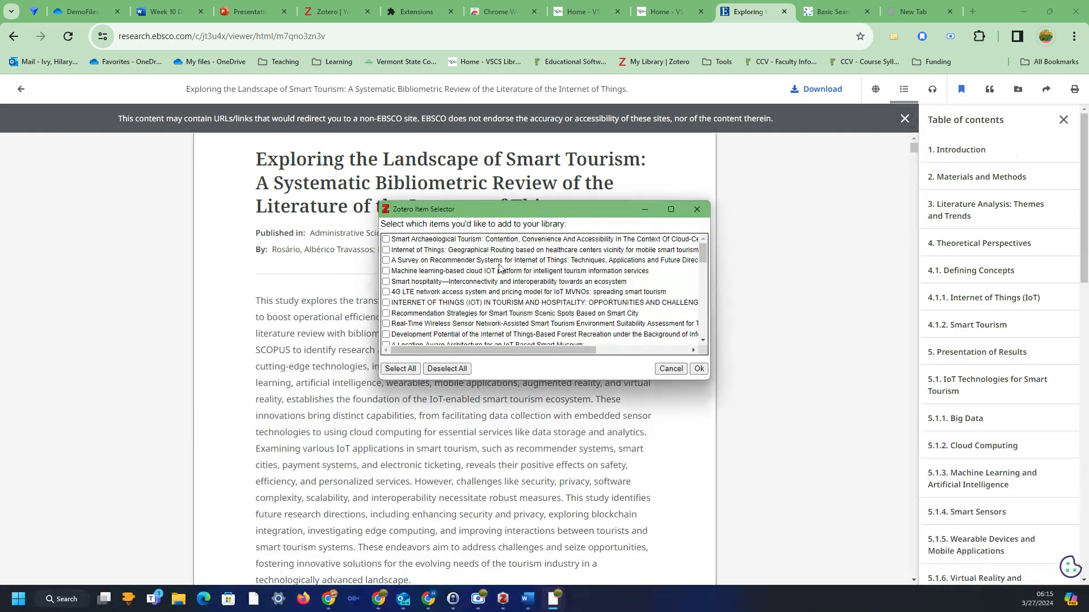
Step: Look through the full list of articles offered in the Zotero Item Selector and cancel without selecting any
{"action": "scroll", "coordinate": [473, 255], "scroll_direction": "down", "scroll_amount": 10}
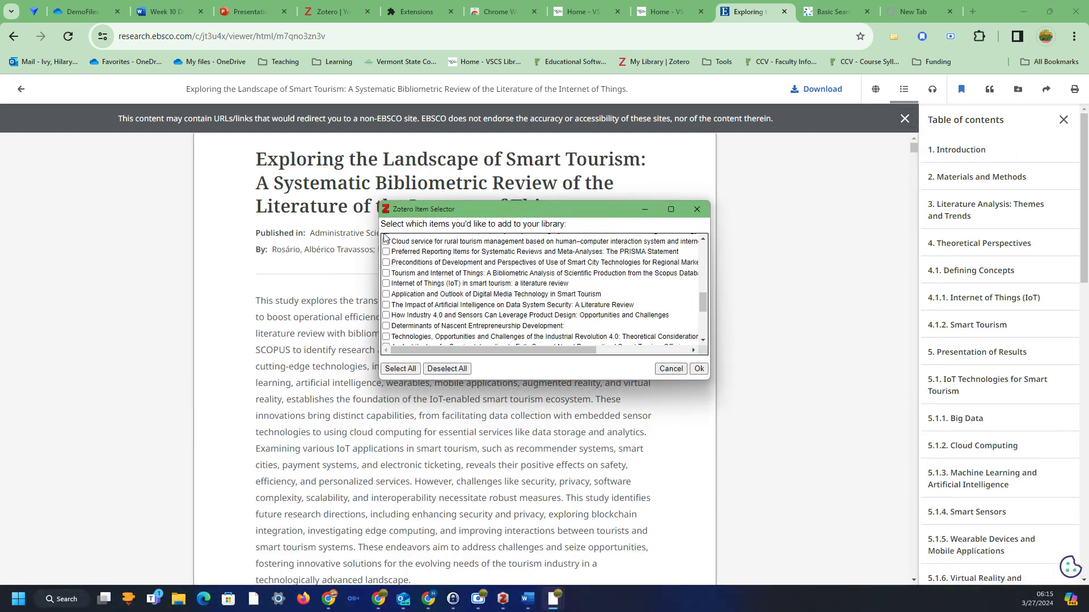
{"action": "scroll", "coordinate": [460, 278], "scroll_direction": "up", "scroll_amount": 10}
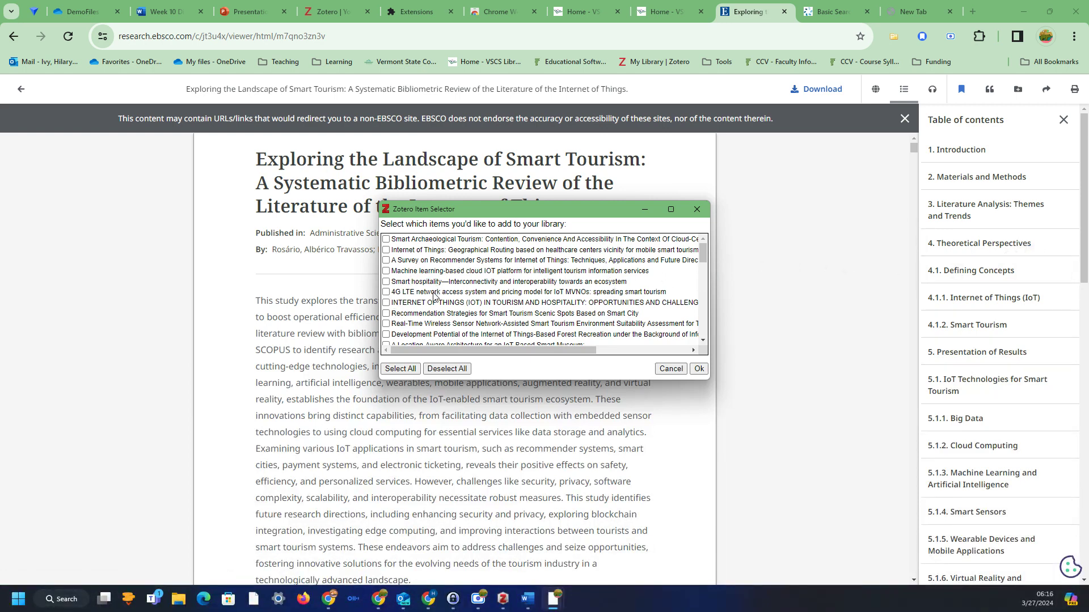
{"action": "scroll", "coordinate": [433, 295], "scroll_direction": "down", "scroll_amount": 6}
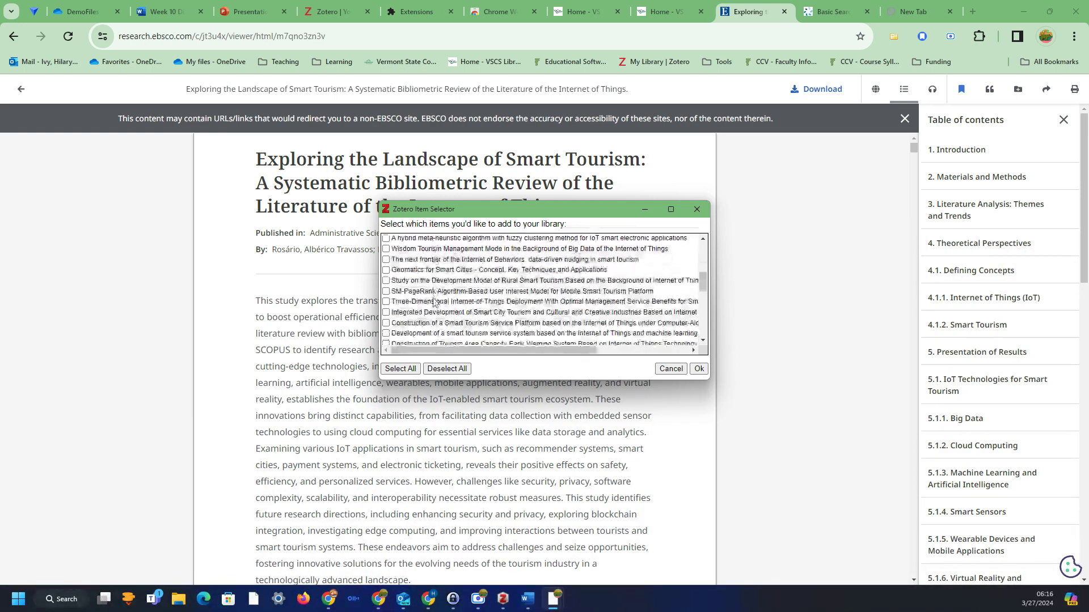
{"action": "scroll", "coordinate": [434, 301], "scroll_direction": "down", "scroll_amount": 6}
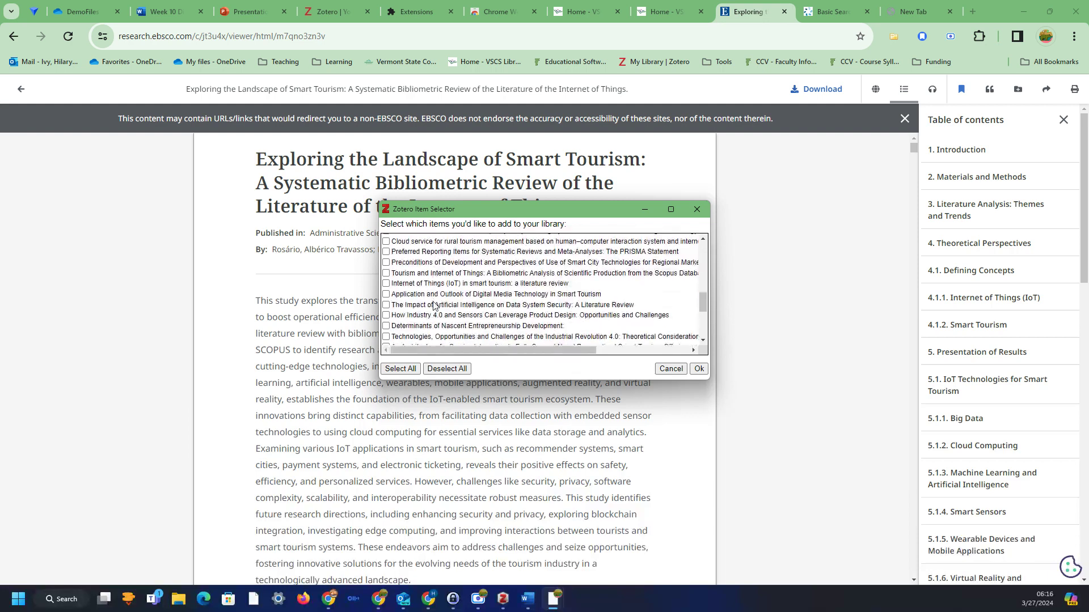
{"action": "scroll", "coordinate": [434, 305], "scroll_direction": "down", "scroll_amount": 6}
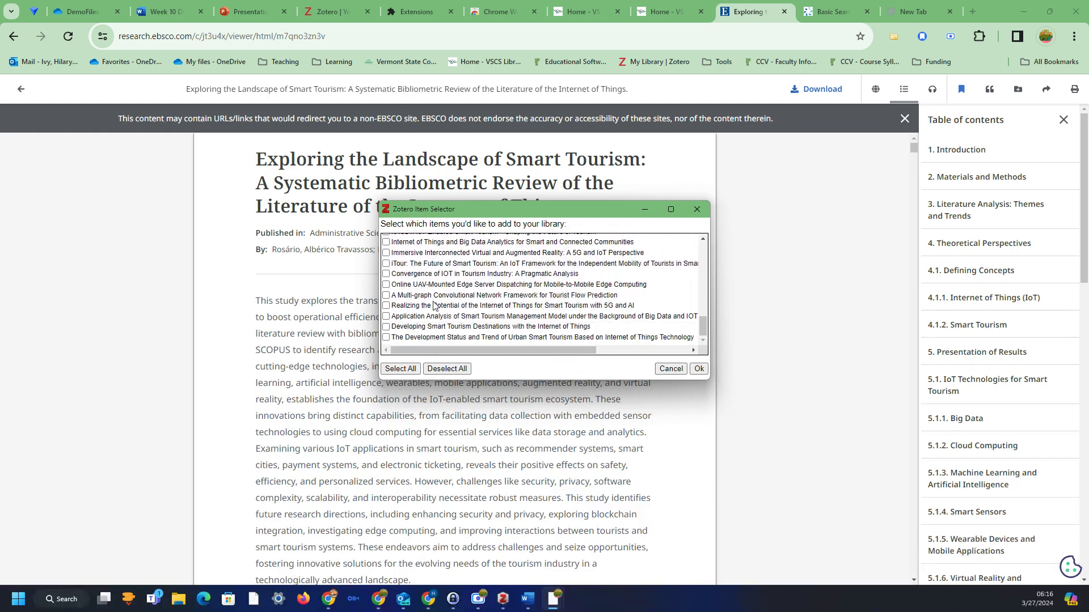
{"action": "scroll", "coordinate": [434, 306], "scroll_direction": "up", "scroll_amount": 15}
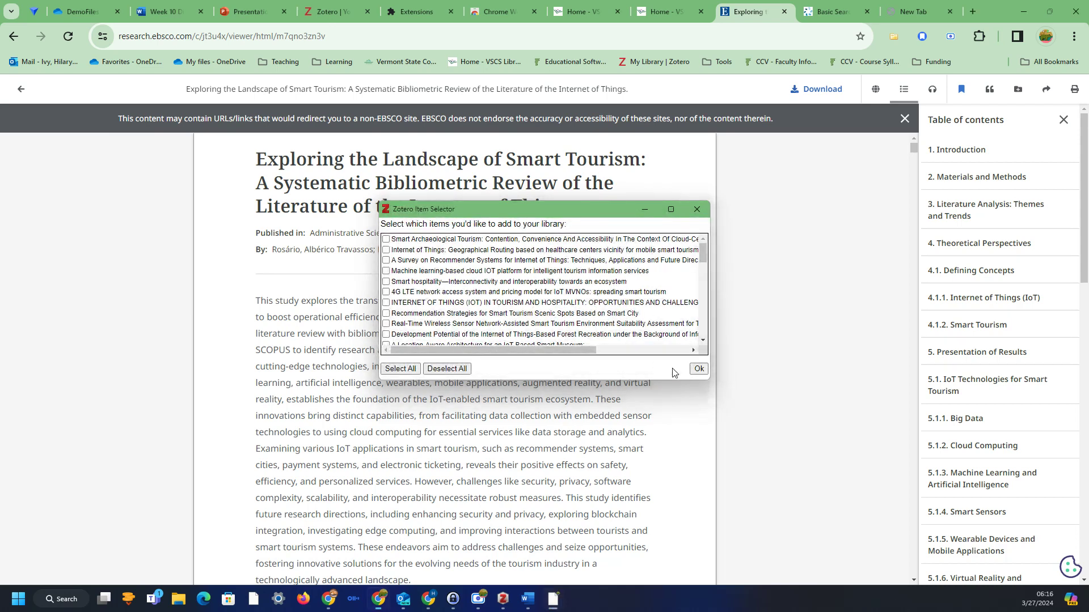
{"action": "left_click", "coordinate": [671, 369]}
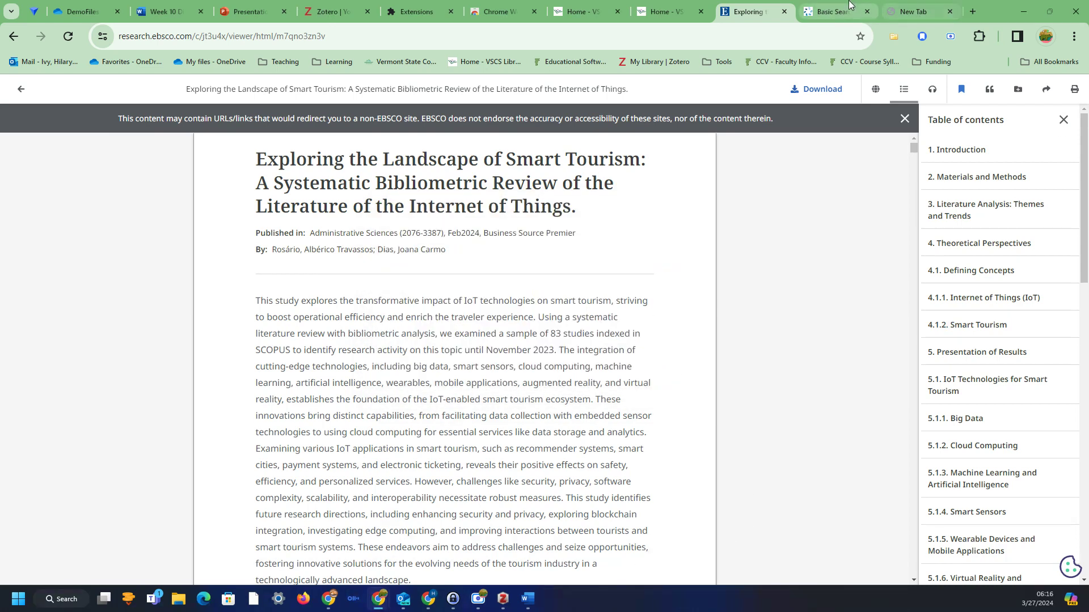
Step: Restart saving from the smart tourism article page with CIS-1100 as the destination collection and confirm it
{"action": "left_click", "coordinate": [894, 36]}
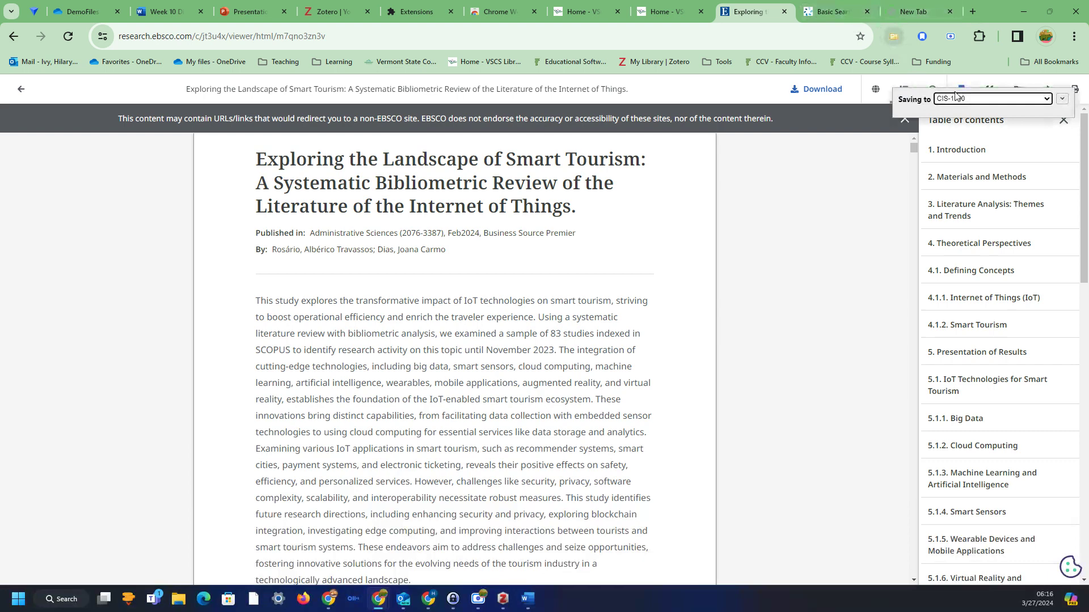
{"action": "left_click", "coordinate": [1062, 99]}
{"action": "left_click", "coordinate": [1046, 260]}
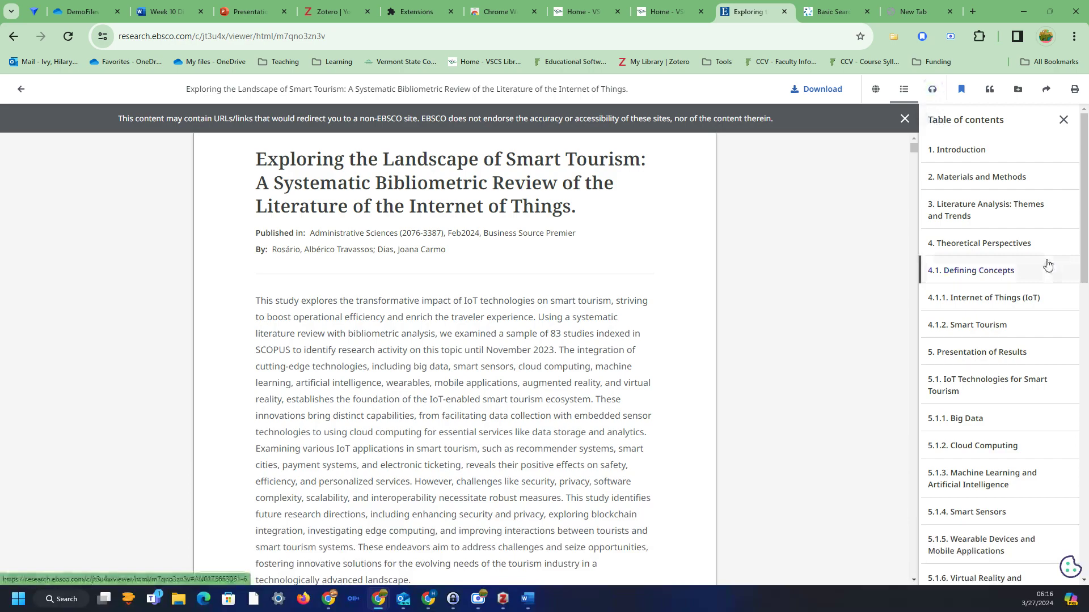
Step: Skim the article's contents and Materials and Methods section, and check the CIS-1100 collection in Zotero for the saved item
{"action": "scroll", "coordinate": [959, 318], "scroll_direction": "down", "scroll_amount": 10}
{"action": "scroll", "coordinate": [520, 410], "scroll_direction": "down", "scroll_amount": 1}
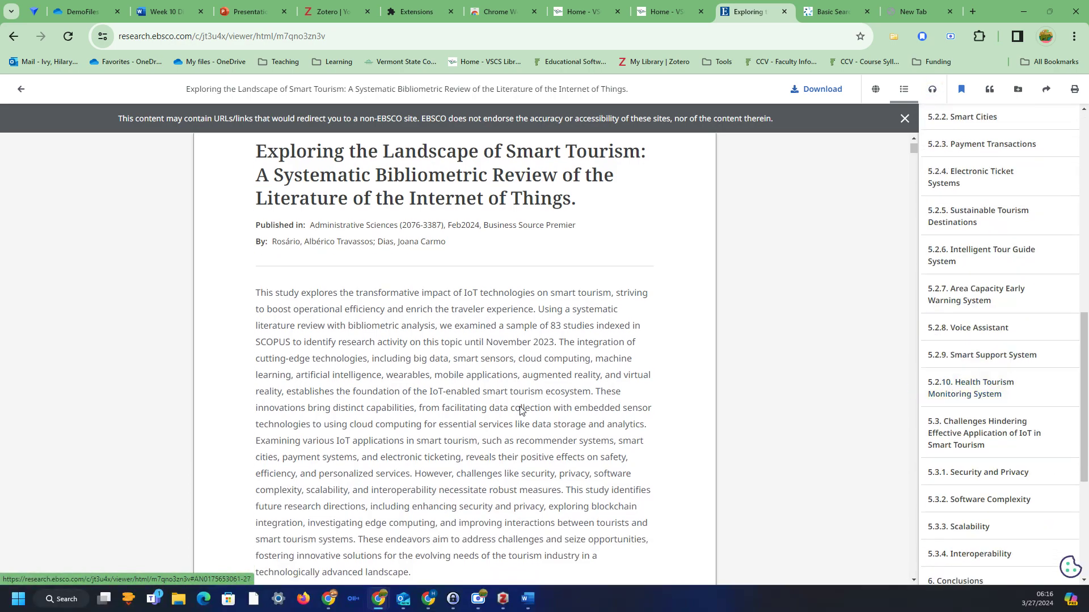
{"action": "scroll", "coordinate": [521, 410], "scroll_direction": "down", "scroll_amount": 15}
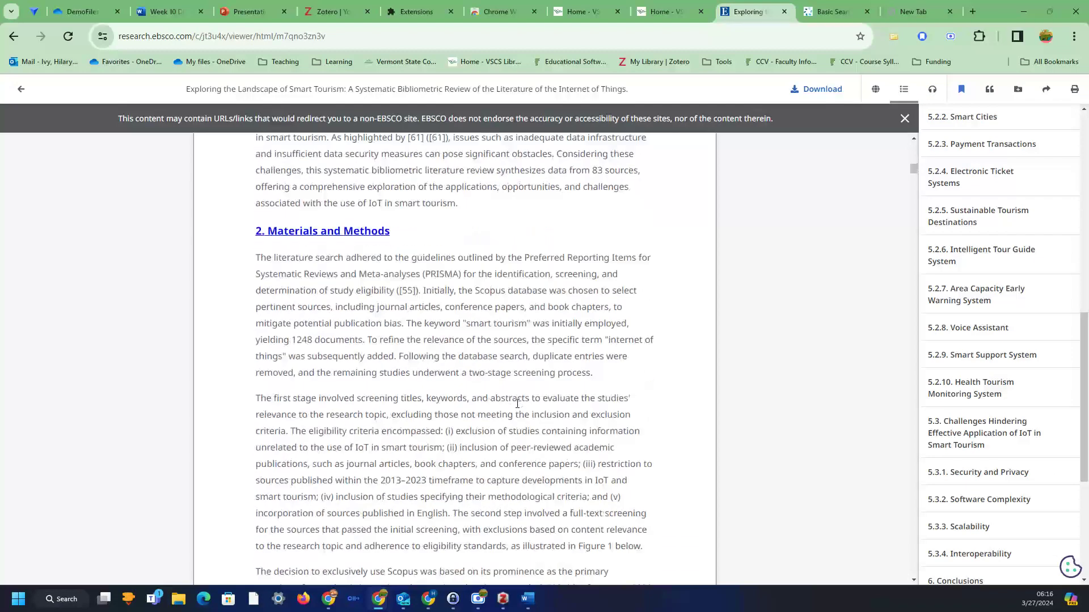
{"action": "scroll", "coordinate": [517, 404], "scroll_direction": "down", "scroll_amount": 2}
{"action": "left_click", "coordinate": [503, 599]}
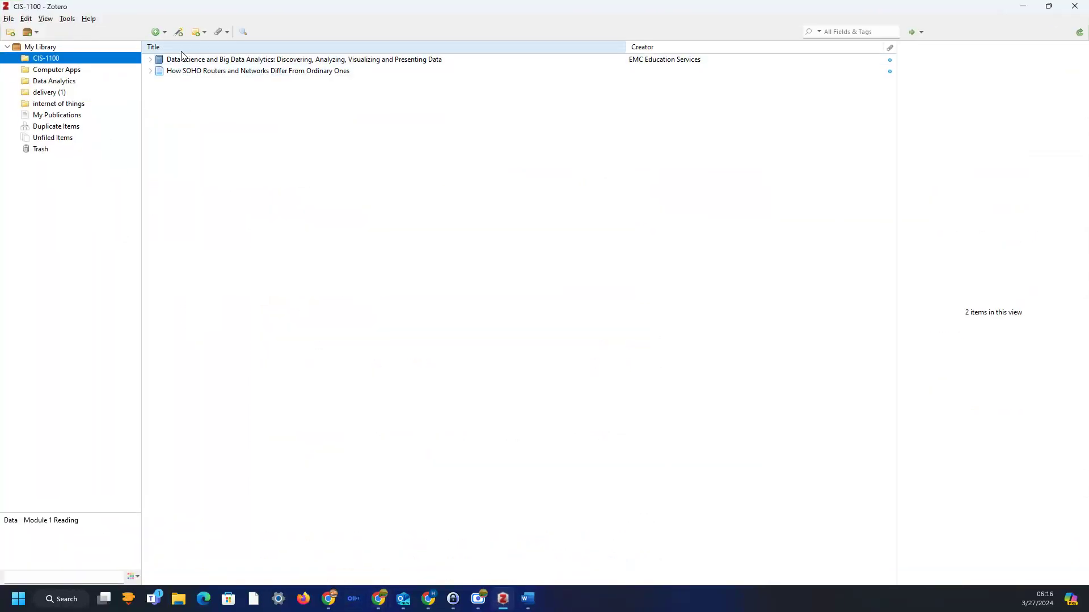
{"action": "left_click", "coordinate": [1023, 6]}
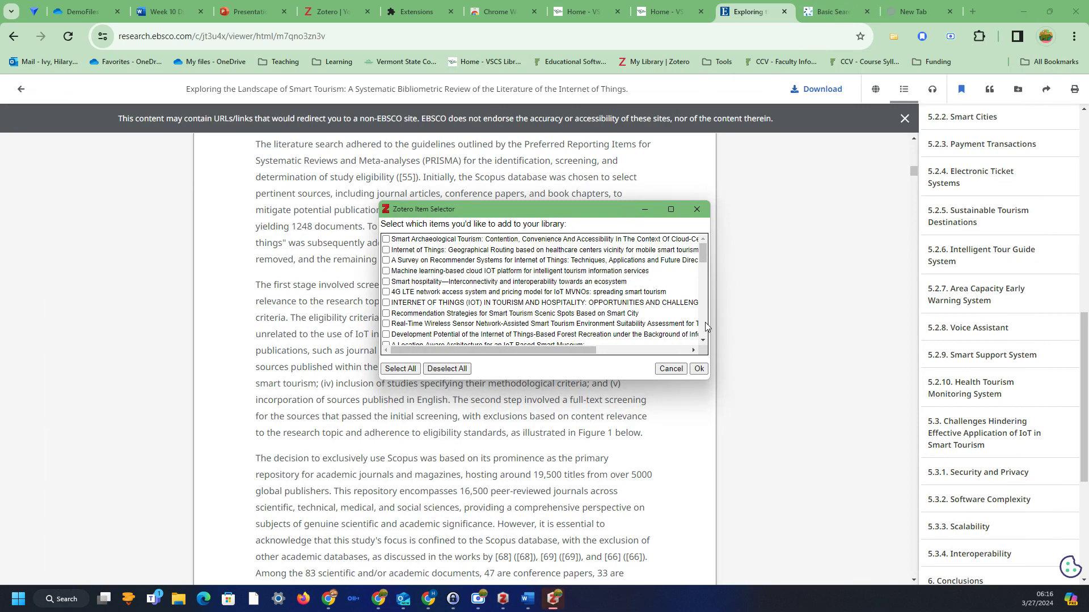
Step: Review the reopened Zotero Item Selector list for Internet of Things and smart tourism references worth adding
{"action": "scroll", "coordinate": [707, 327], "scroll_direction": "down", "scroll_amount": 4}
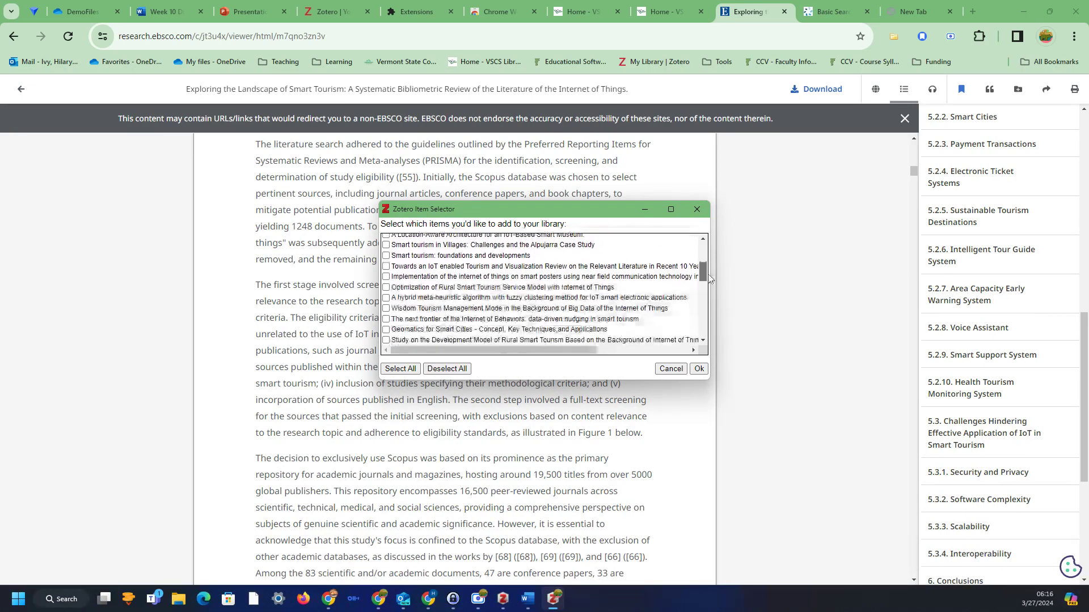
{"action": "left_click_drag", "start_coordinate": [709, 275], "coordinate": [721, 240]}
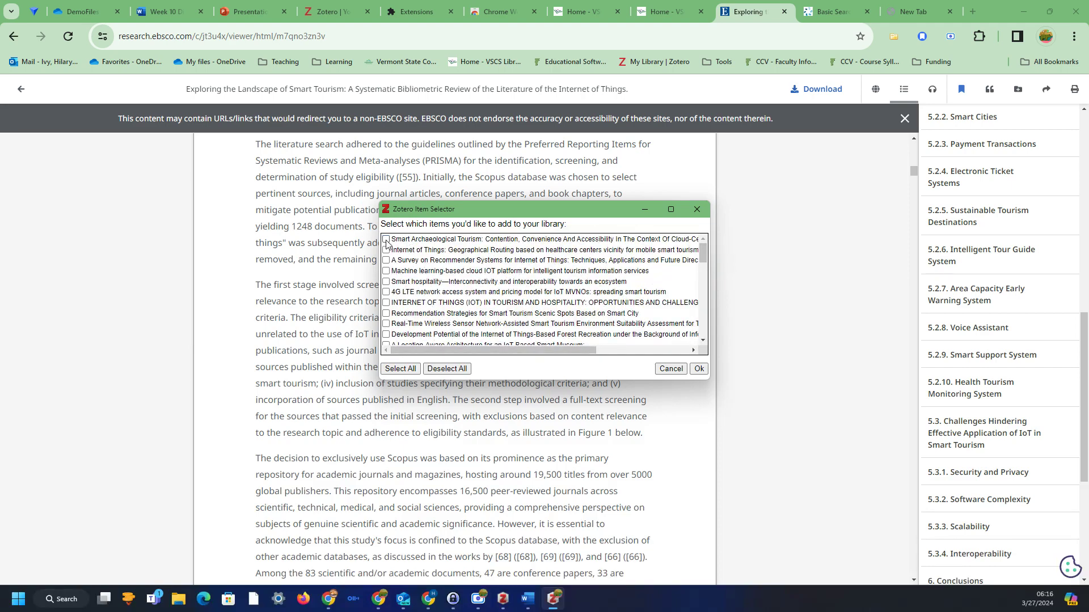
{"action": "scroll", "coordinate": [346, 264], "scroll_direction": "up", "scroll_amount": 12}
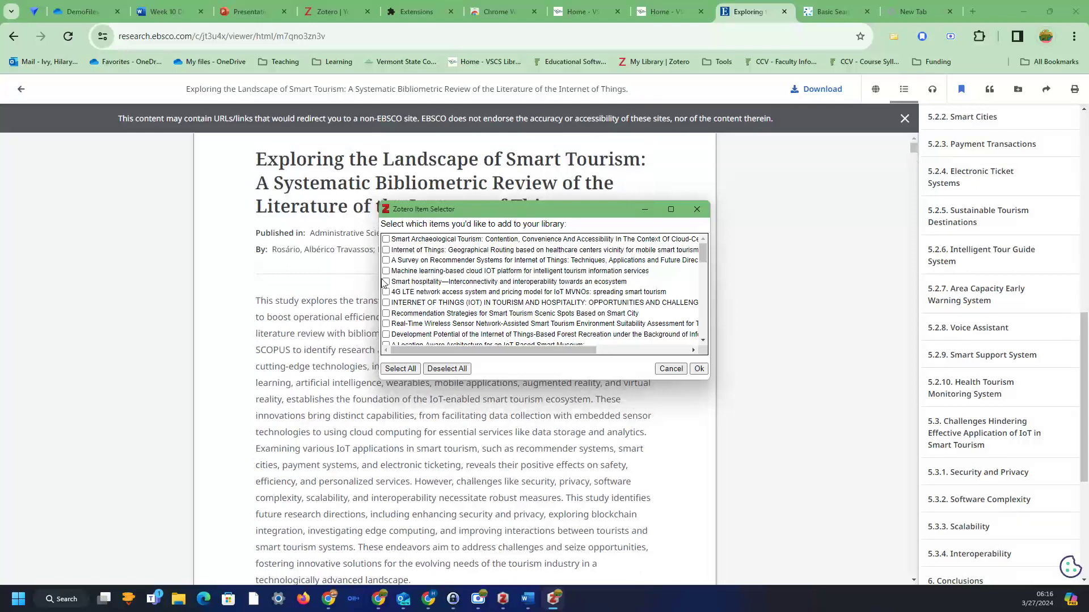
{"action": "scroll", "coordinate": [508, 311], "scroll_direction": "down", "scroll_amount": 3}
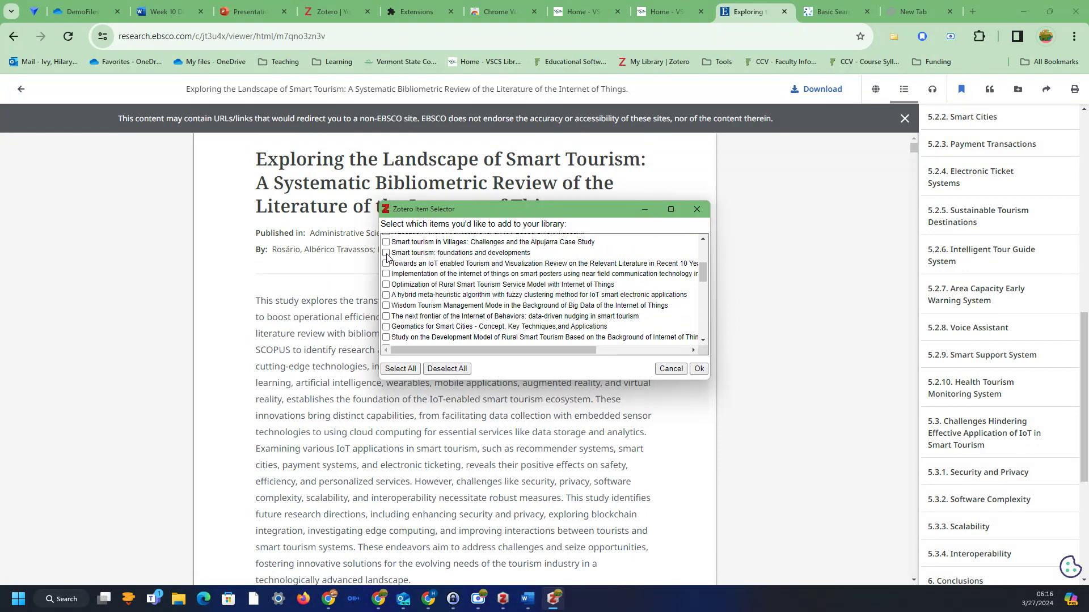
{"action": "scroll", "coordinate": [423, 295], "scroll_direction": "up", "scroll_amount": 3}
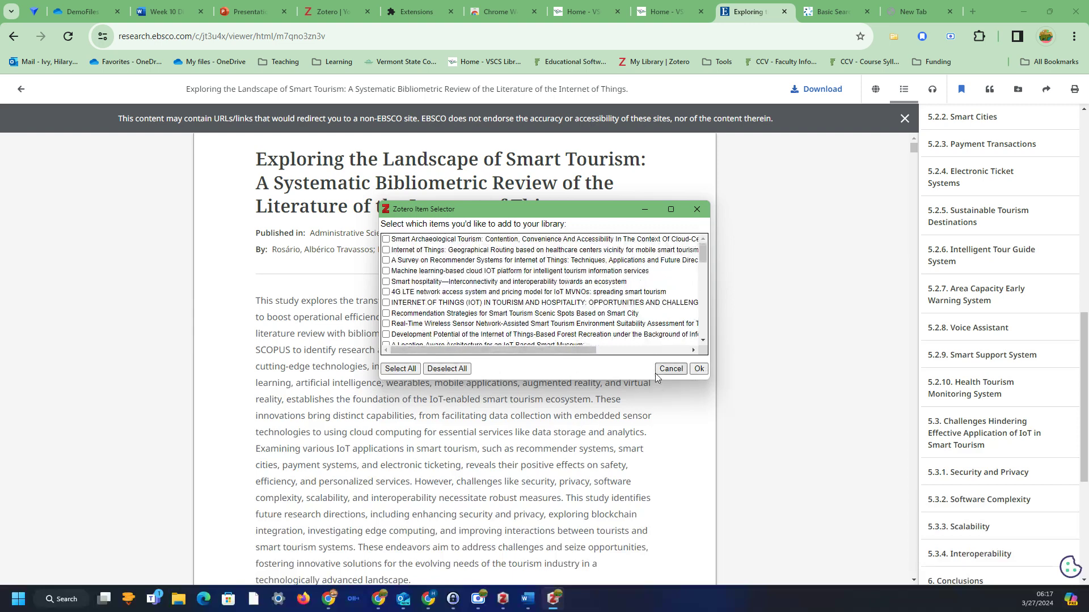
Step: Cancel the Zotero Item Selector, return to the internet of things search results, and open the smart tourism article's details page
{"action": "left_click", "coordinate": [677, 371]}
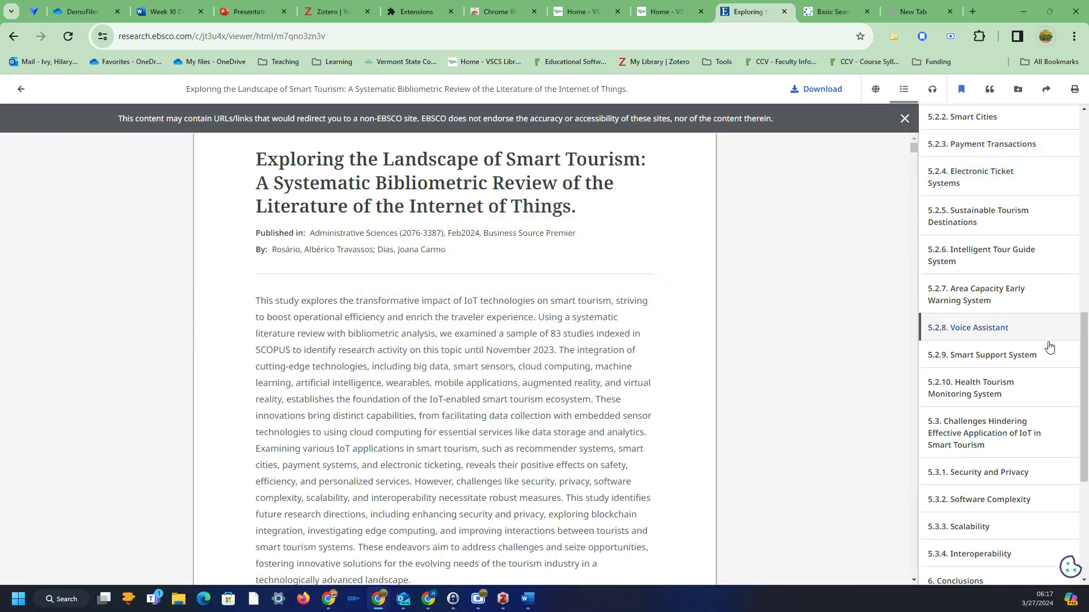
{"action": "scroll", "coordinate": [1013, 329], "scroll_direction": "up", "scroll_amount": 10}
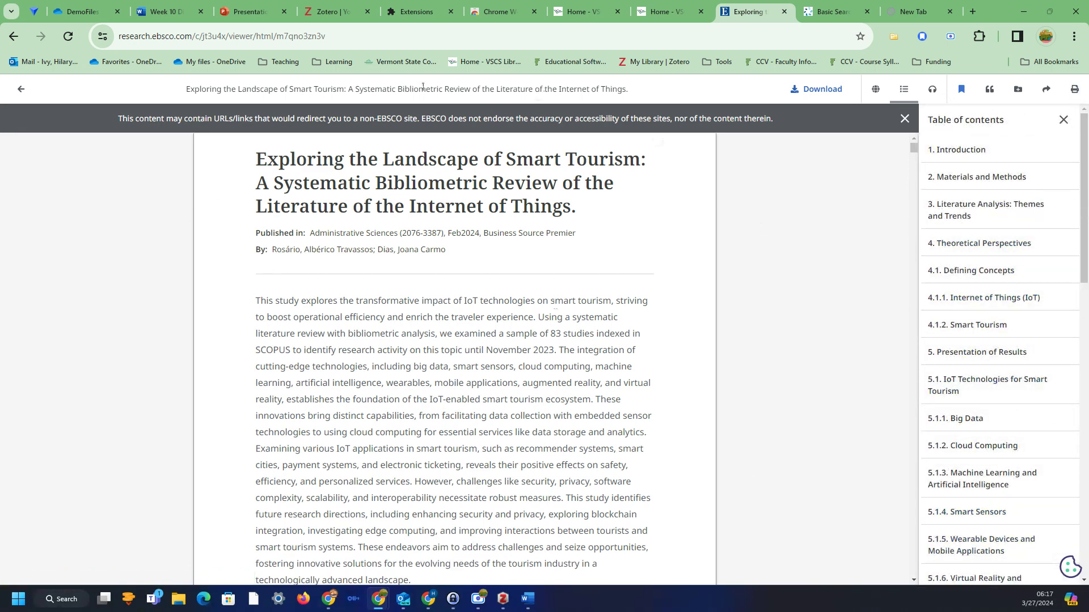
{"action": "left_click", "coordinate": [678, 18]}
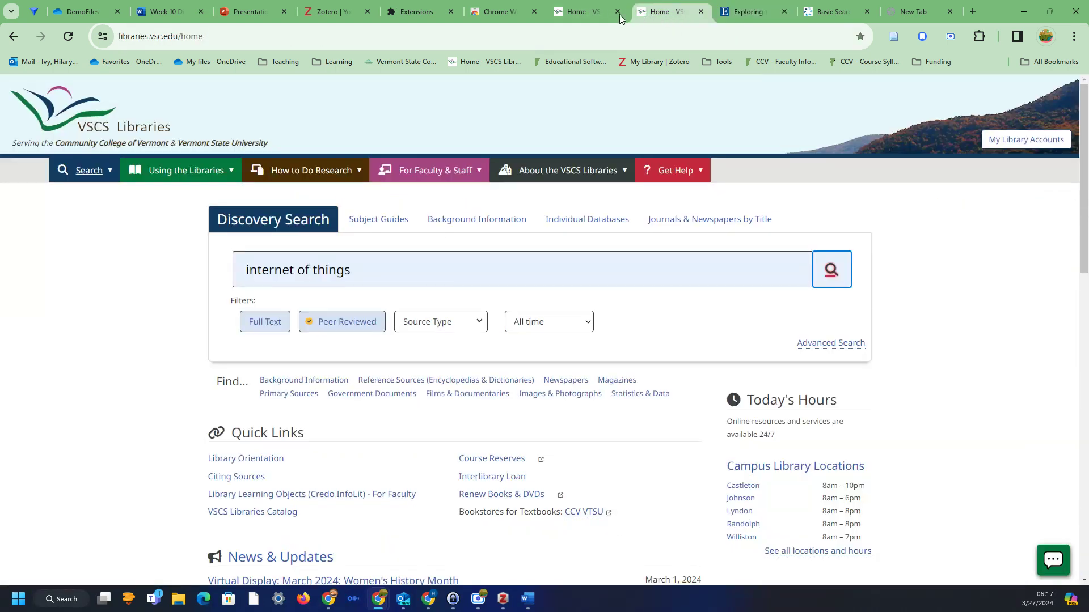
{"action": "left_click", "coordinate": [755, 13]}
{"action": "scroll", "coordinate": [688, 299], "scroll_direction": "down", "scroll_amount": 4}
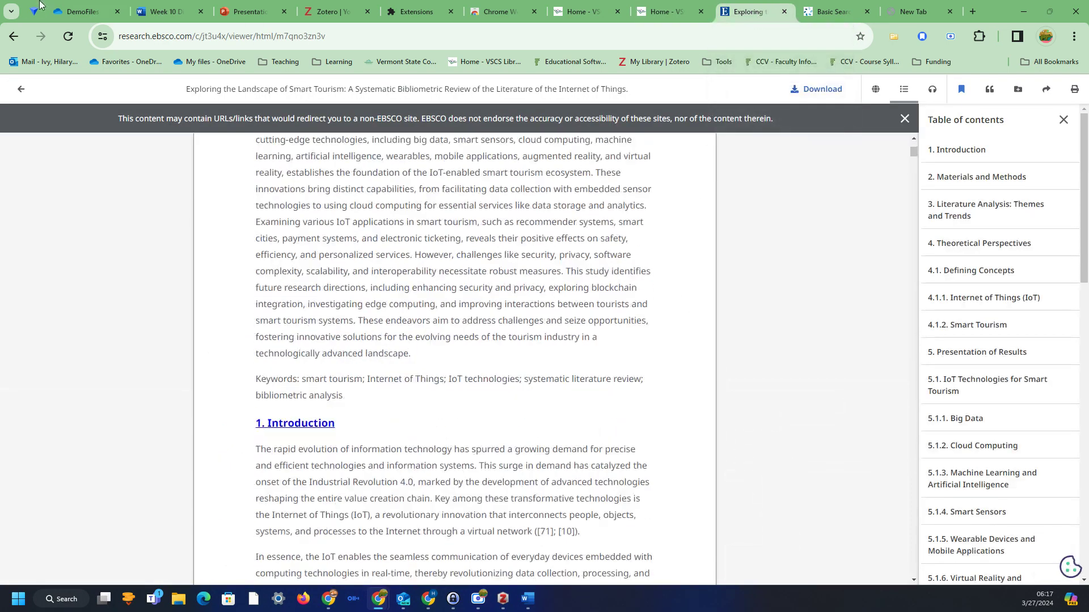
{"action": "left_click", "coordinate": [13, 36]}
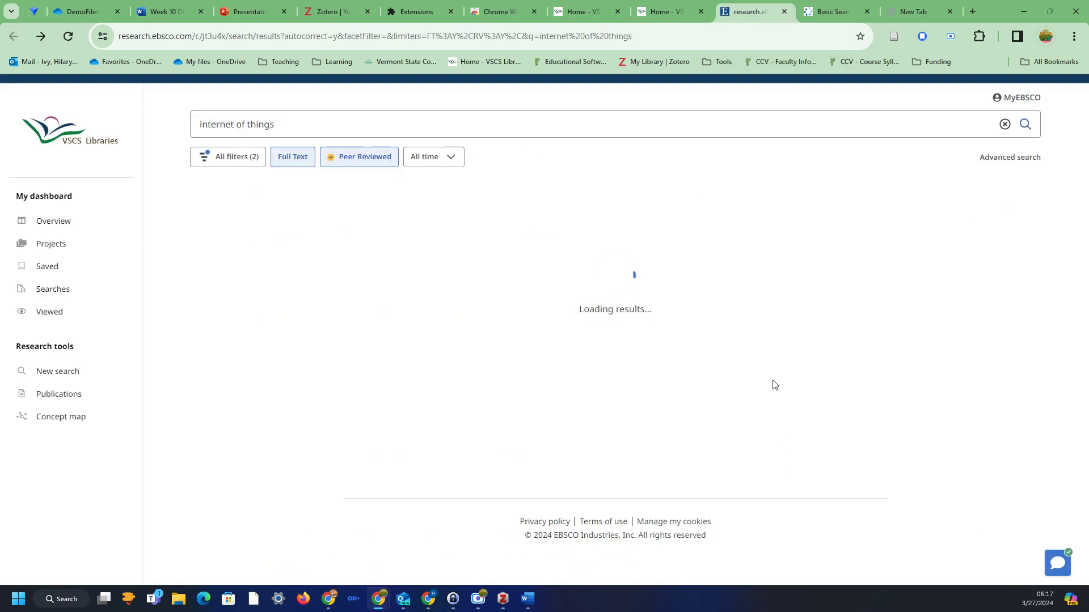
{"action": "scroll", "coordinate": [772, 385], "scroll_direction": "down", "scroll_amount": 2}
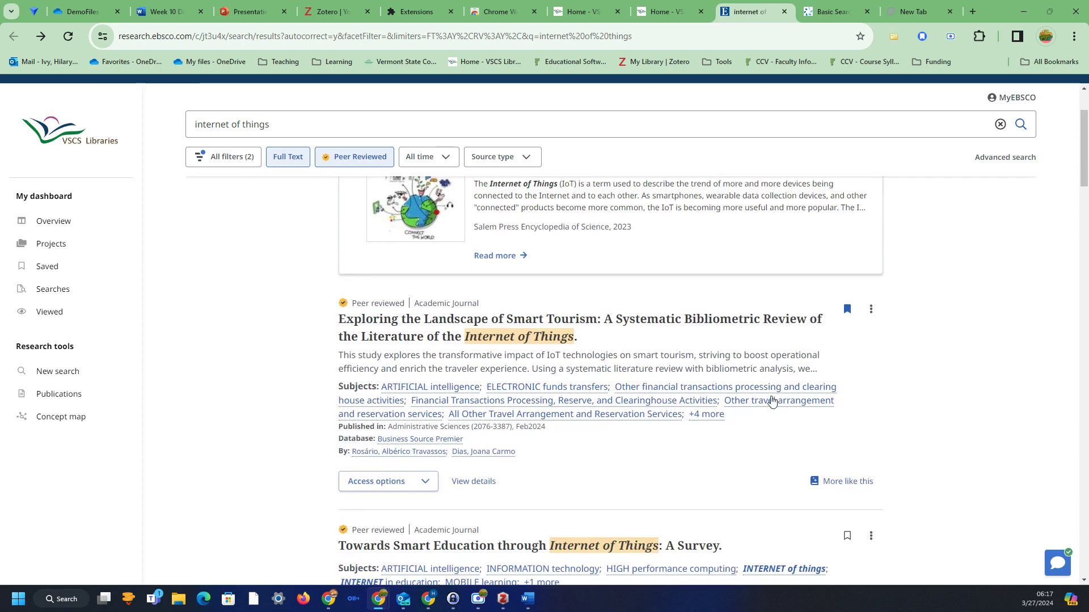
{"action": "left_click", "coordinate": [568, 323]}
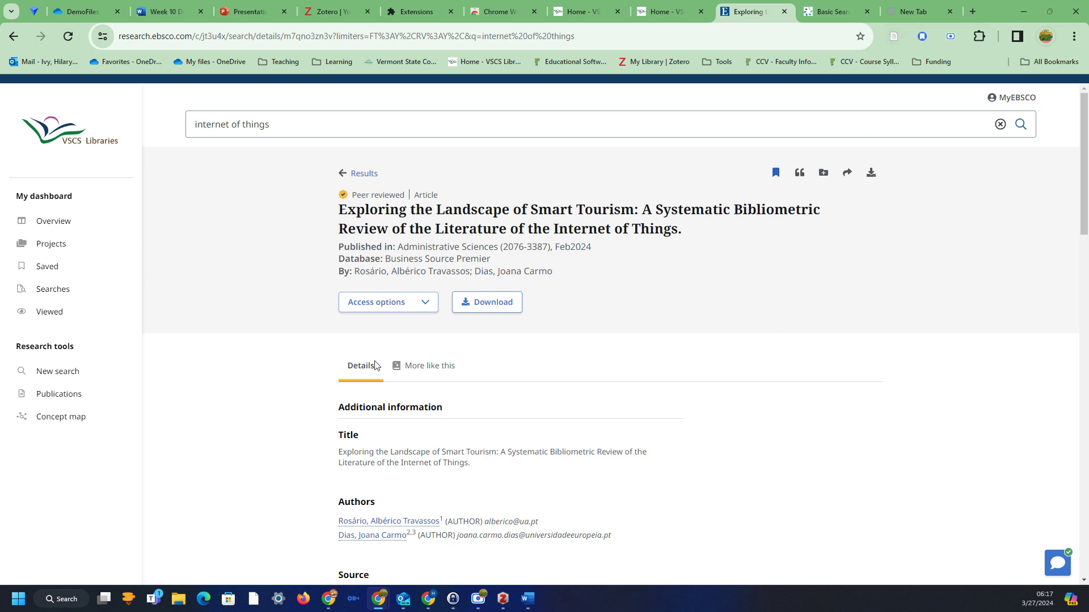
Step: Save the smart tourism article from its details page to Zotero with CIS-1100 as the destination collection
{"action": "scroll", "coordinate": [666, 360], "scroll_direction": "down", "scroll_amount": 1}
{"action": "scroll", "coordinate": [666, 361], "scroll_direction": "down", "scroll_amount": 5}
{"action": "scroll", "coordinate": [666, 371], "scroll_direction": "up", "scroll_amount": 4}
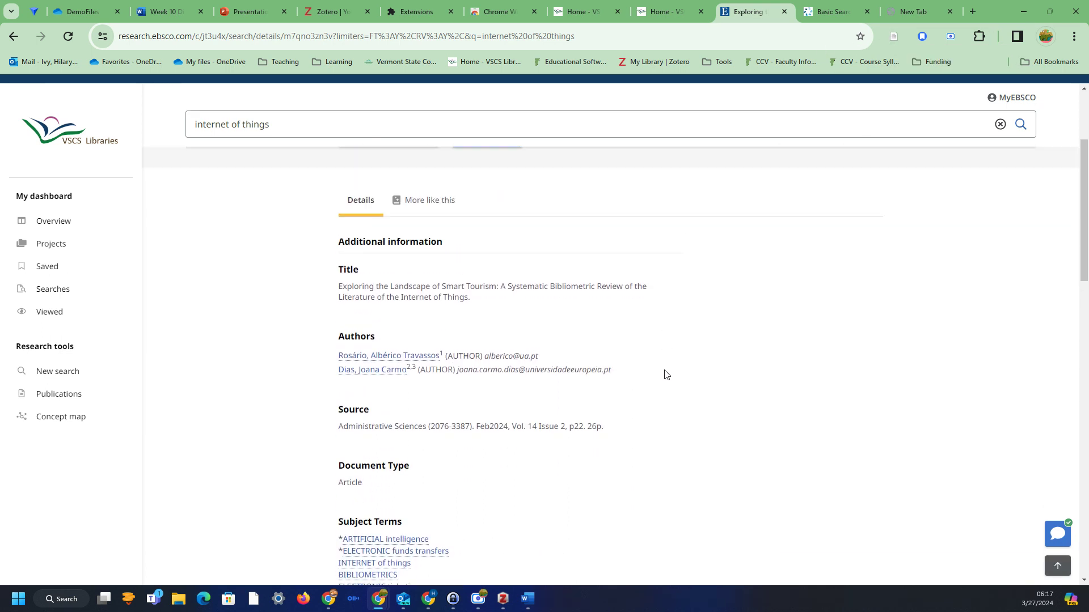
{"action": "scroll", "coordinate": [667, 372], "scroll_direction": "up", "scroll_amount": 1}
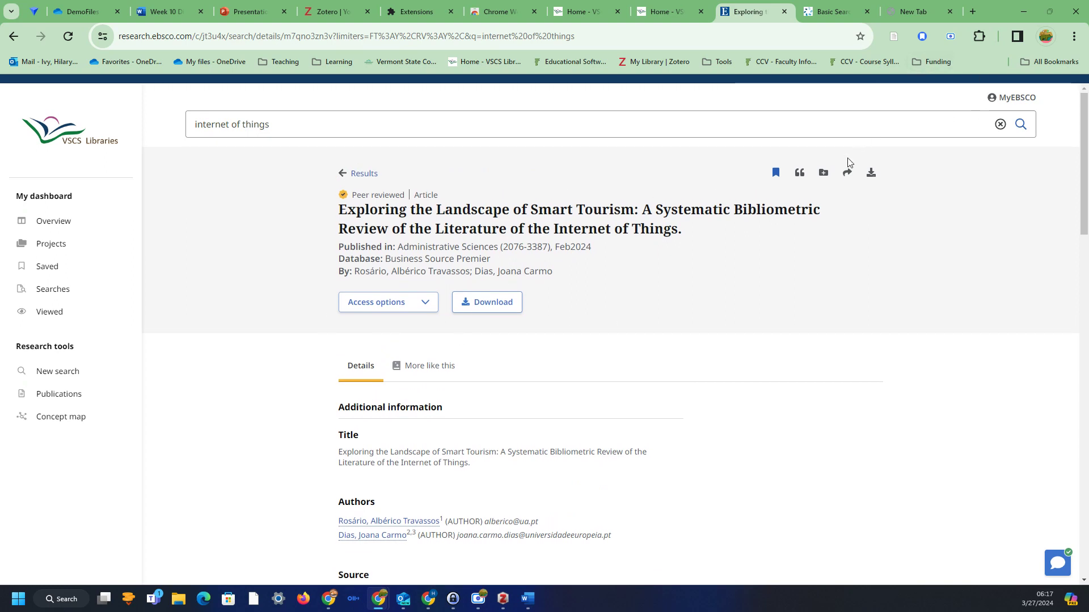
{"action": "left_click", "coordinate": [894, 36]}
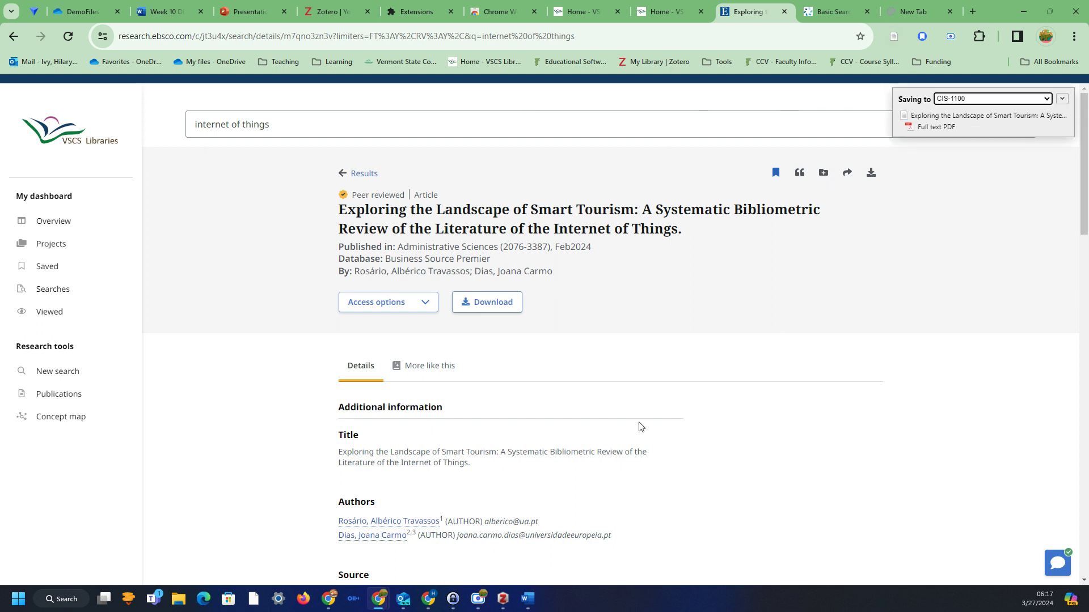
{"action": "left_click", "coordinate": [1062, 101]}
{"action": "left_click", "coordinate": [1047, 260]}
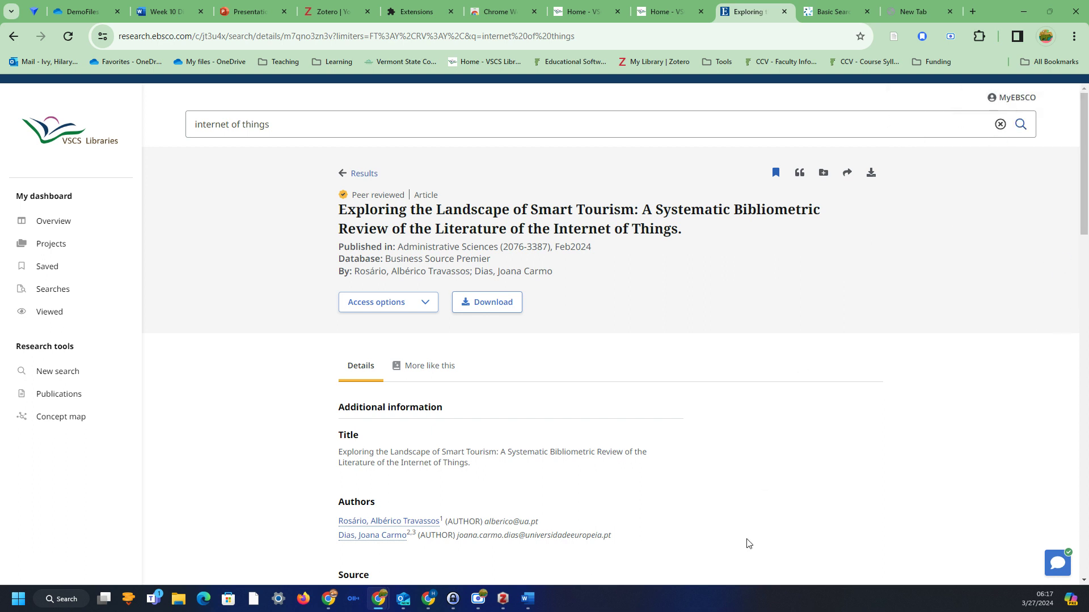
Step: Switch to Zotero, expand the smart tourism article in CIS-1100, and review its attachment, abstract and bibliographic fields
{"action": "left_click", "coordinate": [506, 594]}
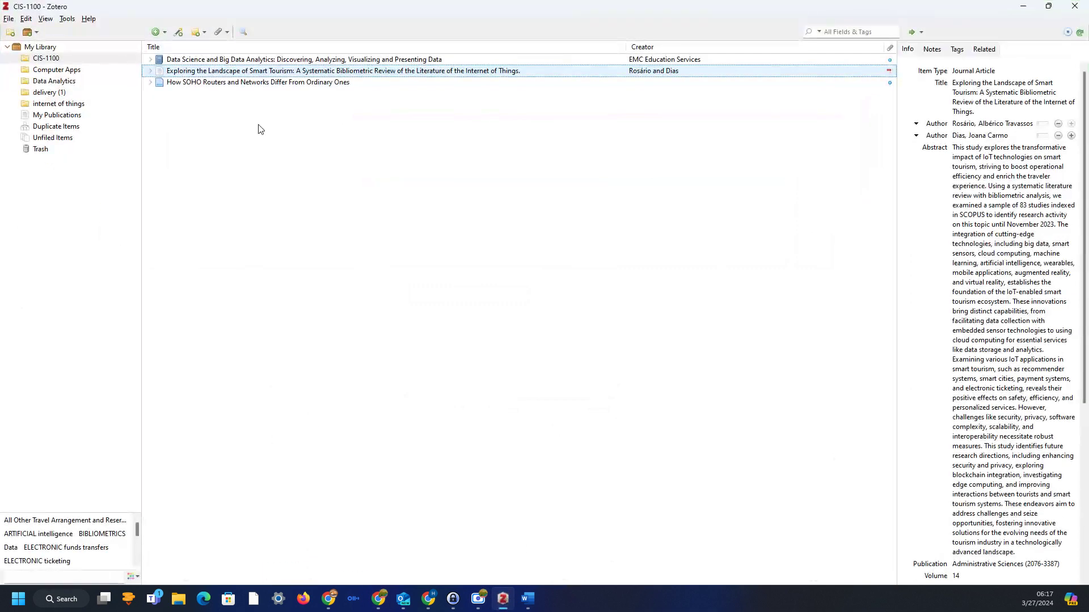
{"action": "left_click", "coordinate": [147, 71]}
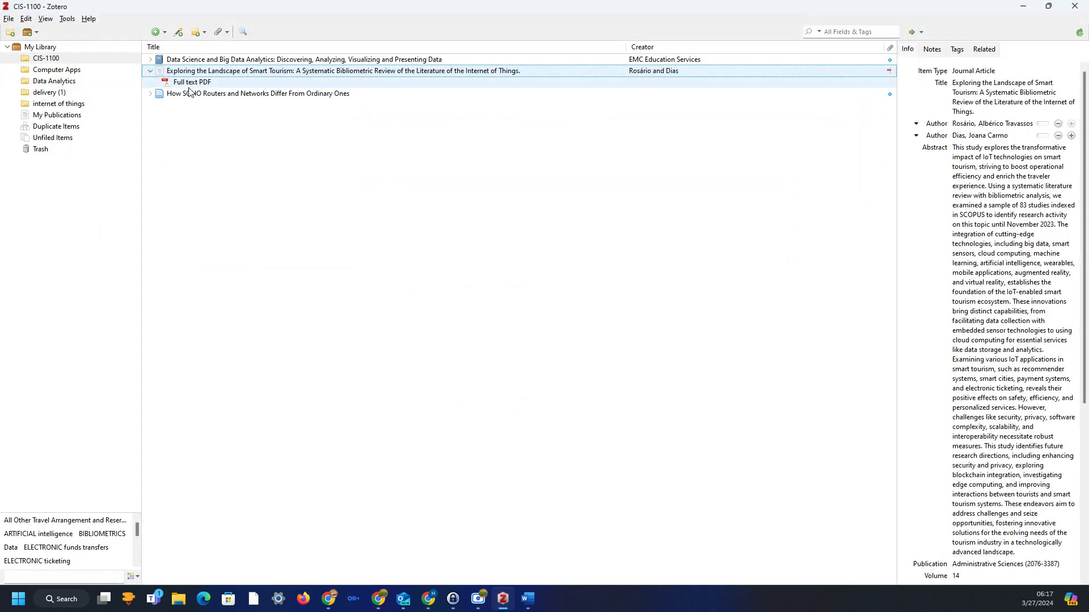
{"action": "left_click", "coordinate": [995, 337]}
{"action": "scroll", "coordinate": [995, 337], "scroll_direction": "down", "scroll_amount": 5}
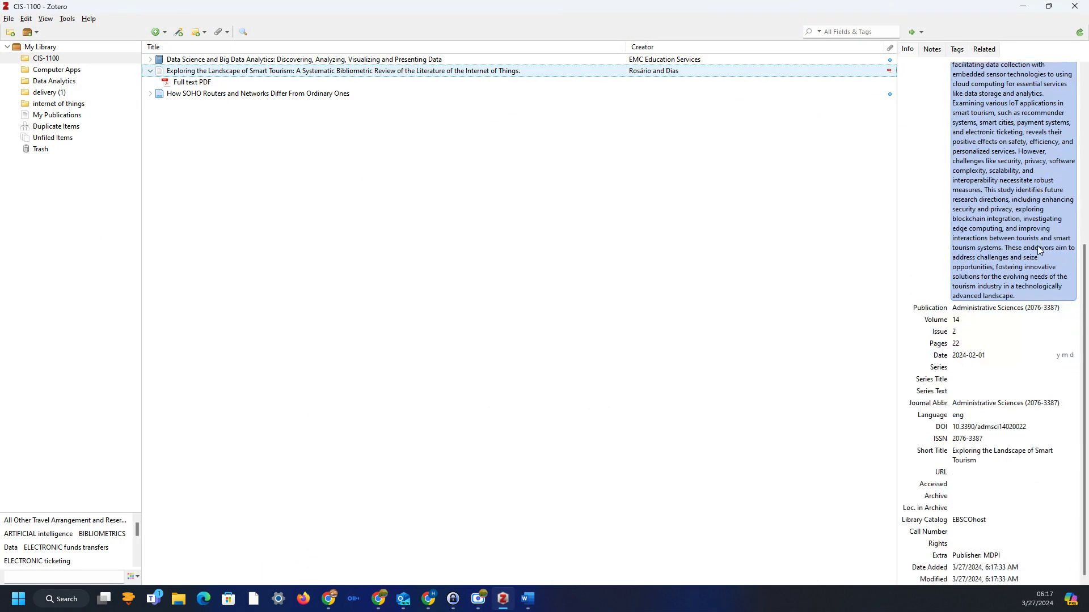
{"action": "scroll", "coordinate": [983, 490], "scroll_direction": "up", "scroll_amount": 5}
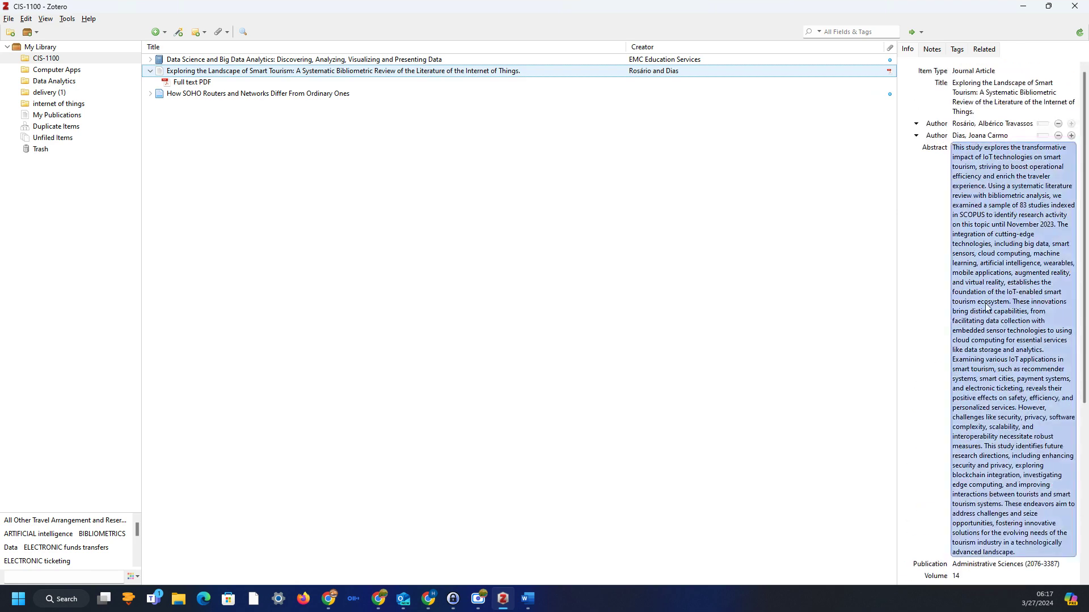
{"action": "left_click", "coordinate": [1065, 397]}
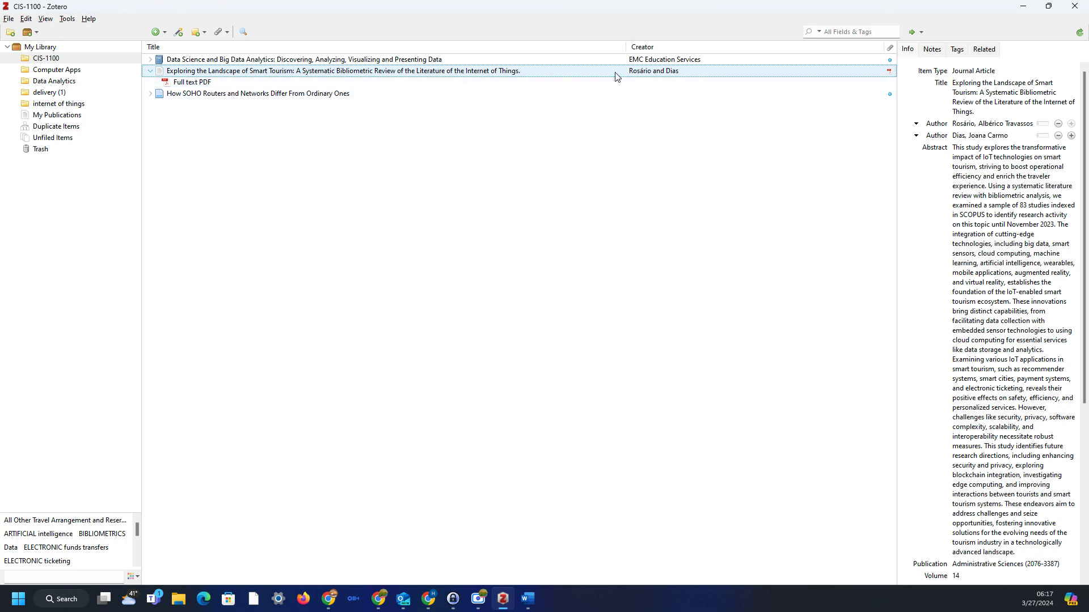
Step: Open the smart tourism article's attached full-text PDF and zoom out two levels on its first page
{"action": "left_click", "coordinate": [178, 85]}
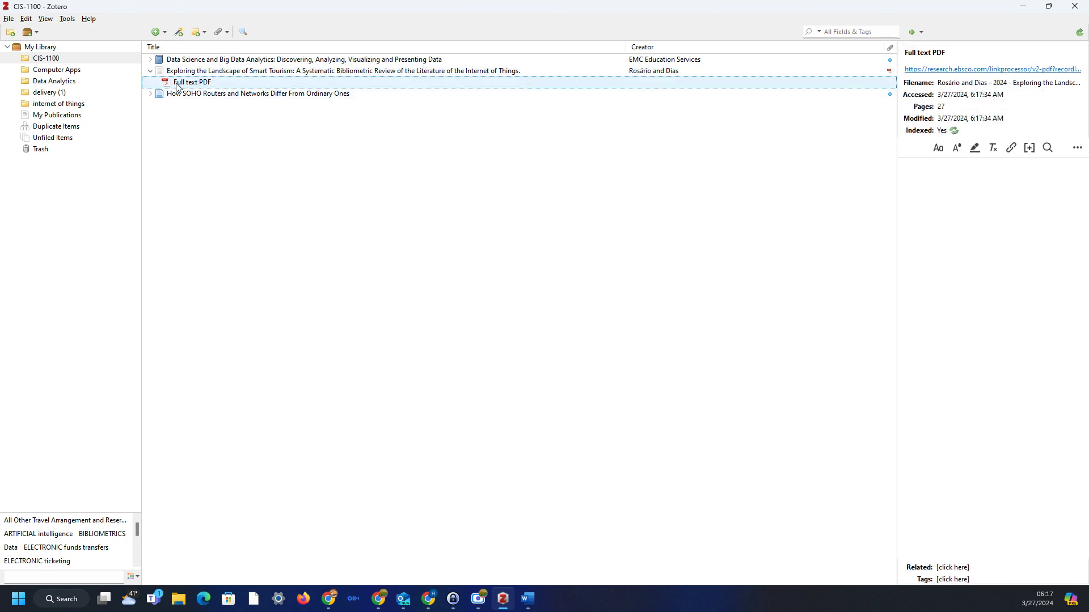
{"action": "double_click", "coordinate": [176, 83]}
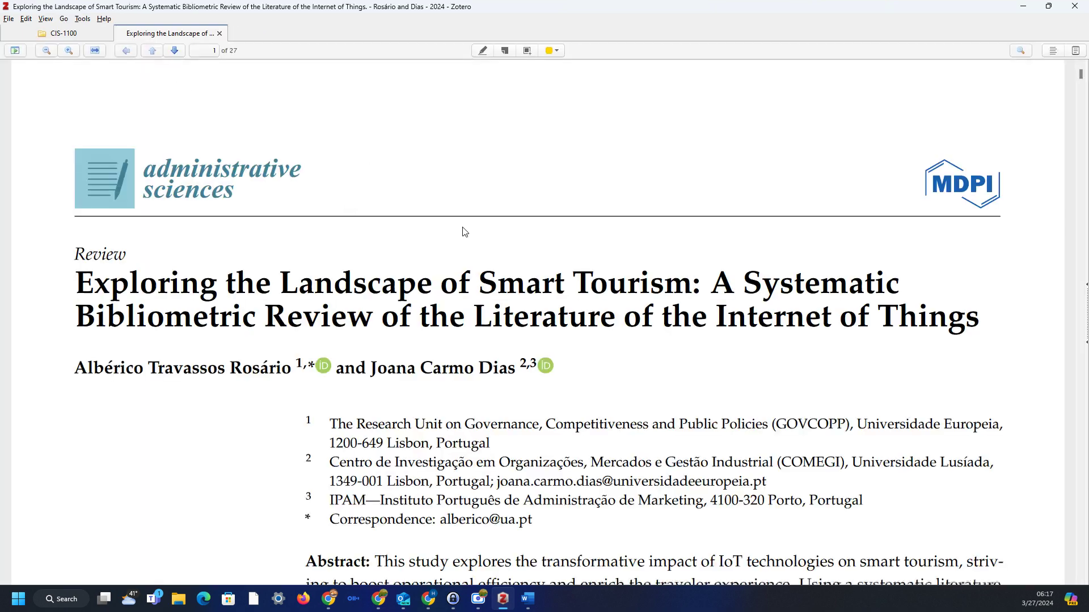
{"action": "scroll", "coordinate": [518, 326], "scroll_direction": "down", "scroll_amount": 3}
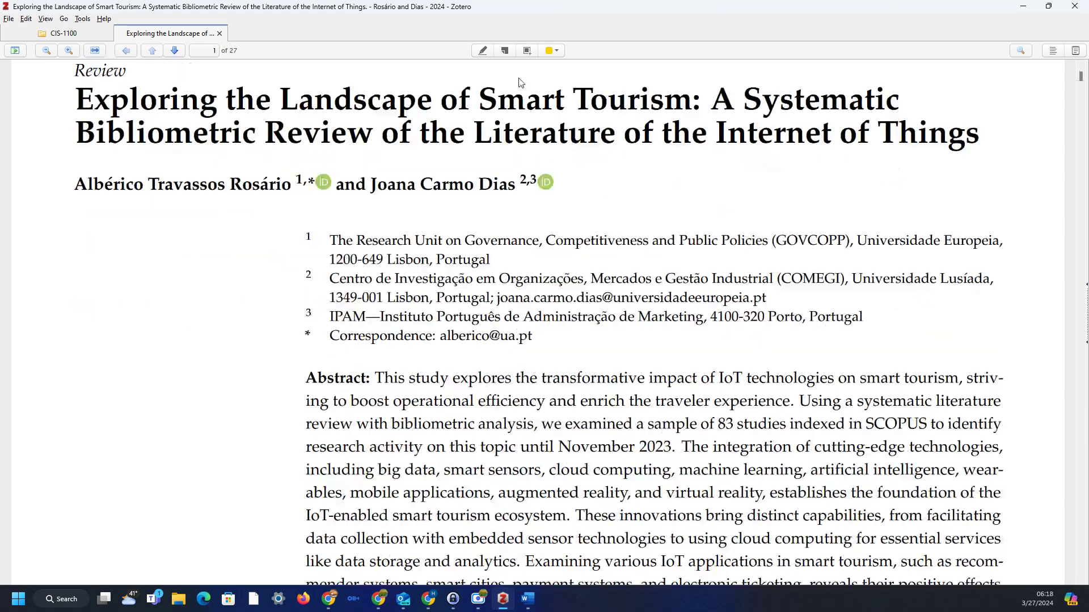
{"action": "left_click", "coordinate": [47, 51]}
{"action": "left_click", "coordinate": [47, 50]}
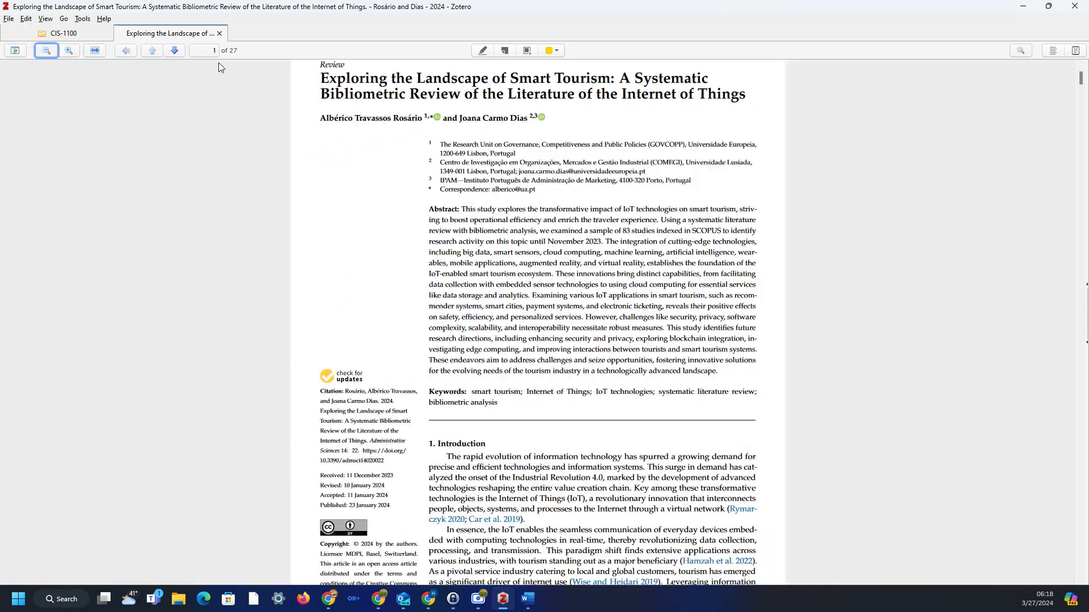
Step: Highlight part of the phrase "scalability, and interoperability" in yellow in the PDF's abstract and close the PDF
{"action": "left_click", "coordinate": [482, 50]}
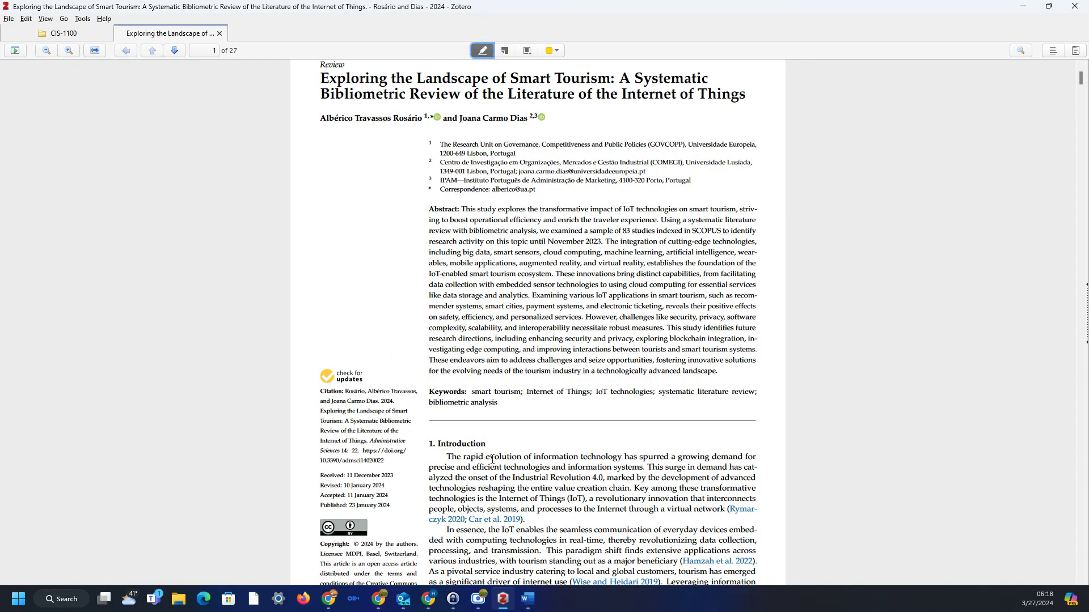
{"action": "left_click_drag", "start_coordinate": [480, 328], "coordinate": [557, 329]}
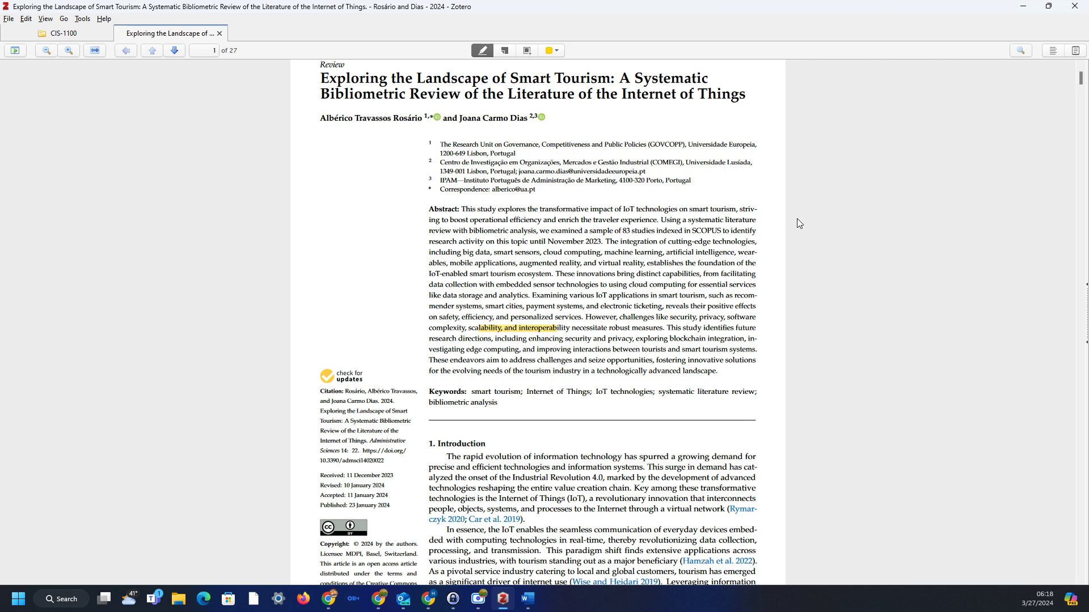
{"action": "scroll", "coordinate": [798, 219], "scroll_direction": "up", "scroll_amount": 2}
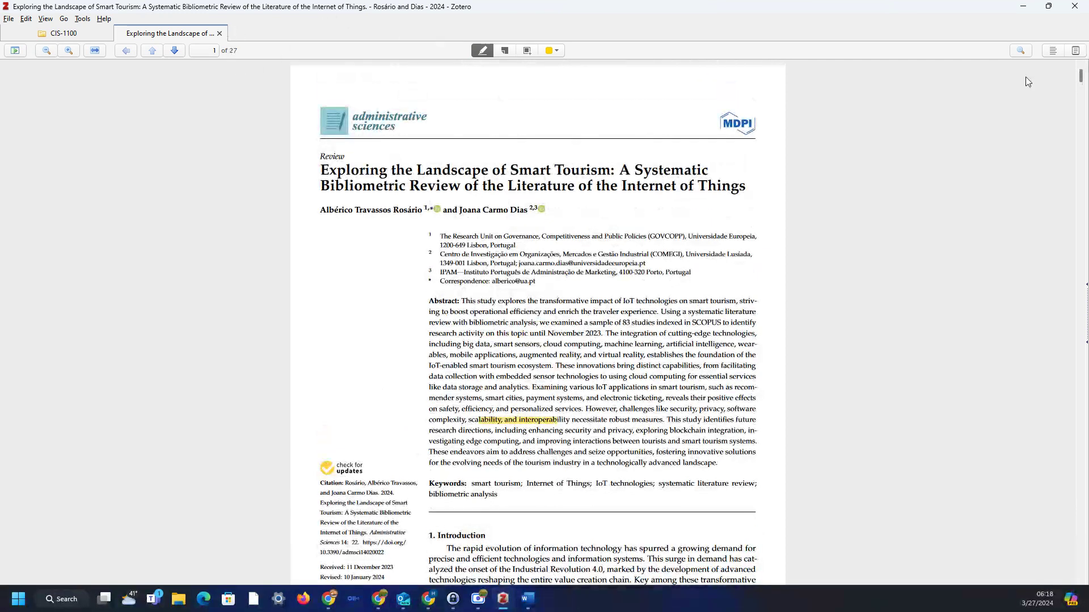
{"action": "left_click", "coordinate": [219, 33]}
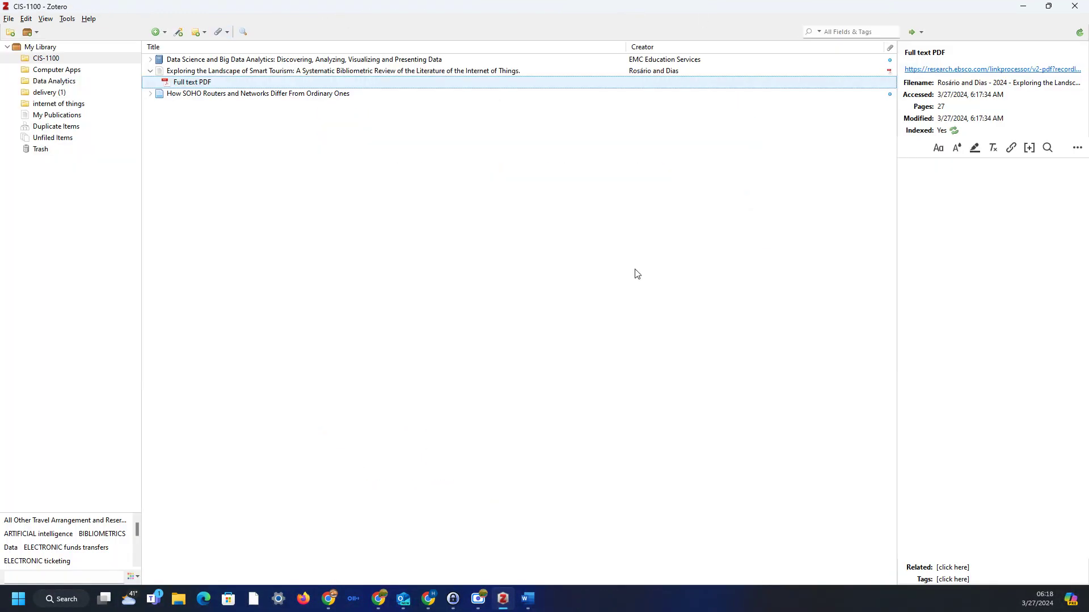
{"action": "left_click", "coordinate": [9, 19]}
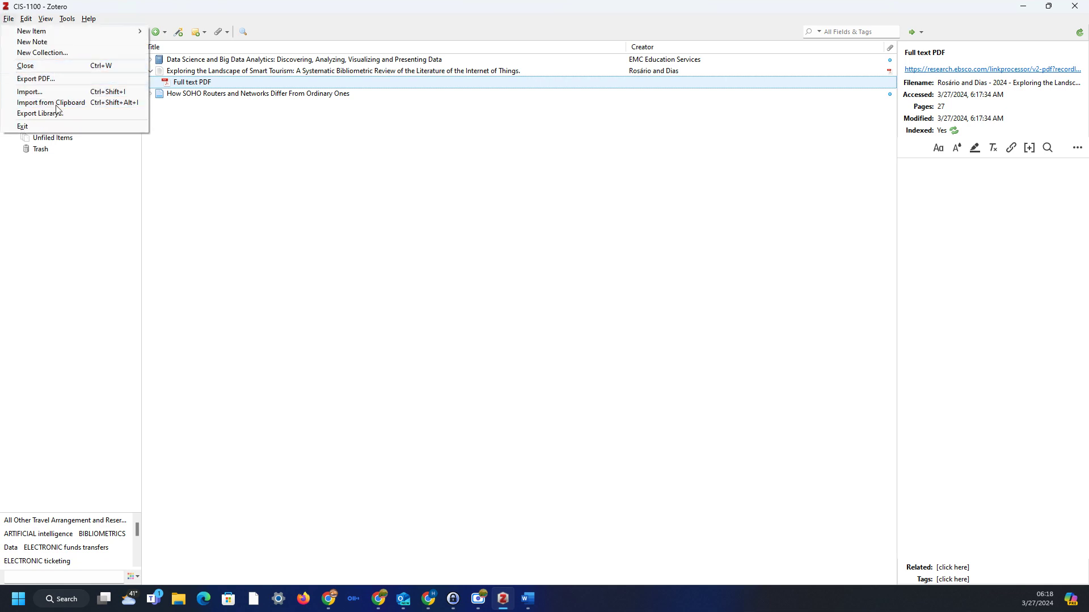
{"action": "left_click", "coordinate": [538, 202]}
{"action": "left_click", "coordinate": [250, 71]}
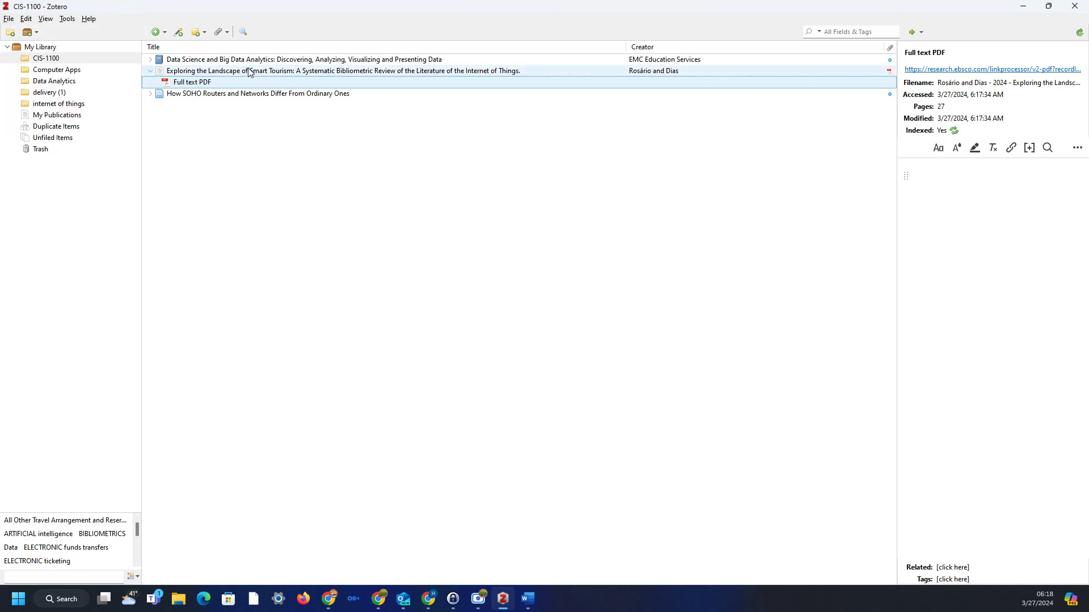
{"action": "left_click", "coordinate": [250, 61]}
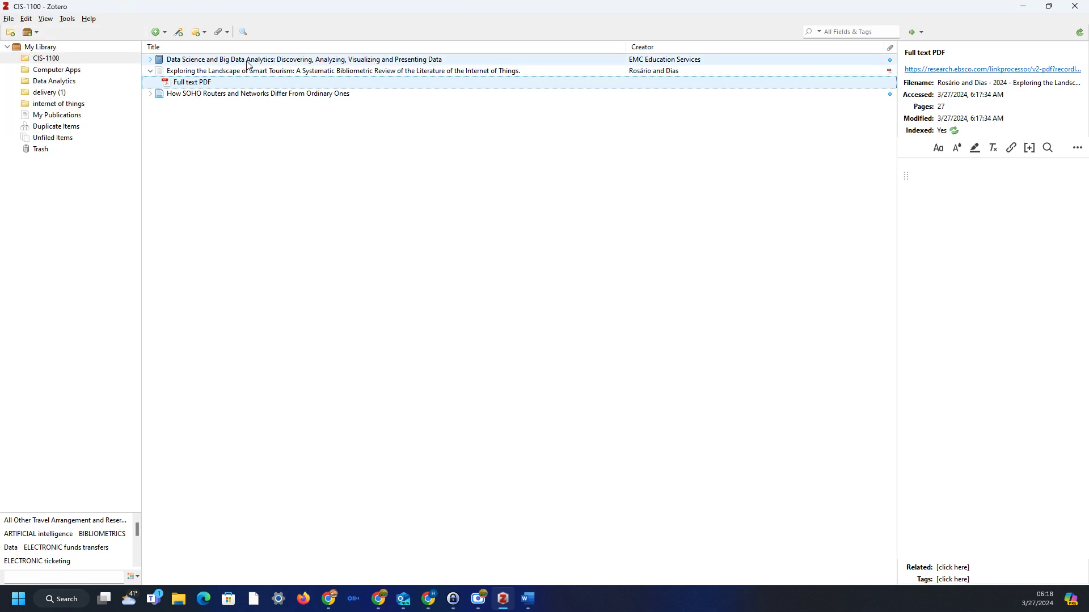
Step: Return to the smart tourism article's details page in the browser and look through its source, subject terms and keywords
{"action": "left_click", "coordinate": [1028, 9]}
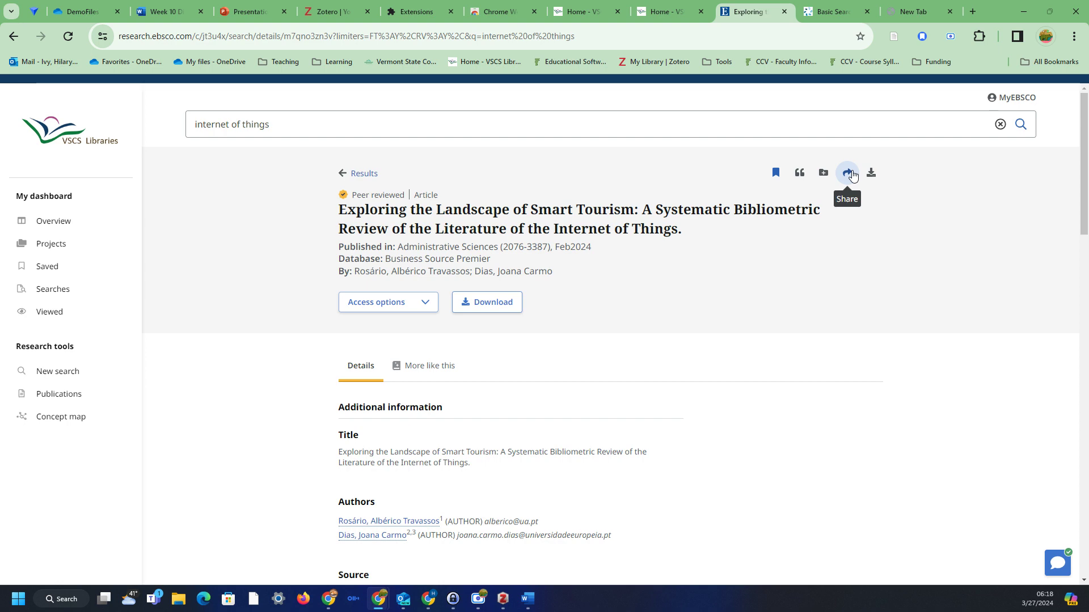
{"action": "scroll", "coordinate": [504, 349], "scroll_direction": "down", "scroll_amount": 3}
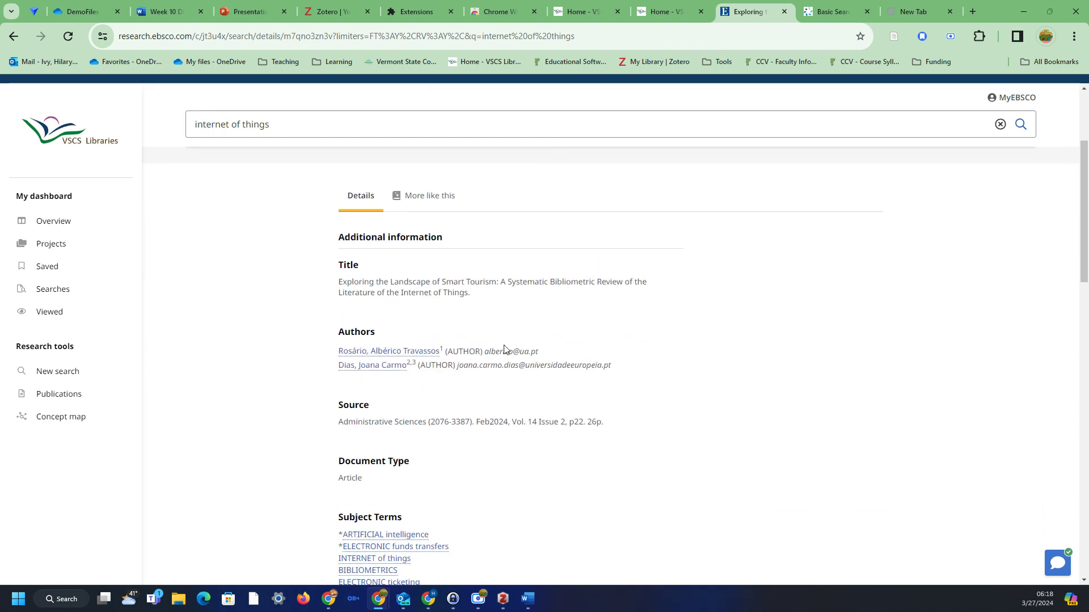
{"action": "scroll", "coordinate": [536, 380], "scroll_direction": "down", "scroll_amount": 3}
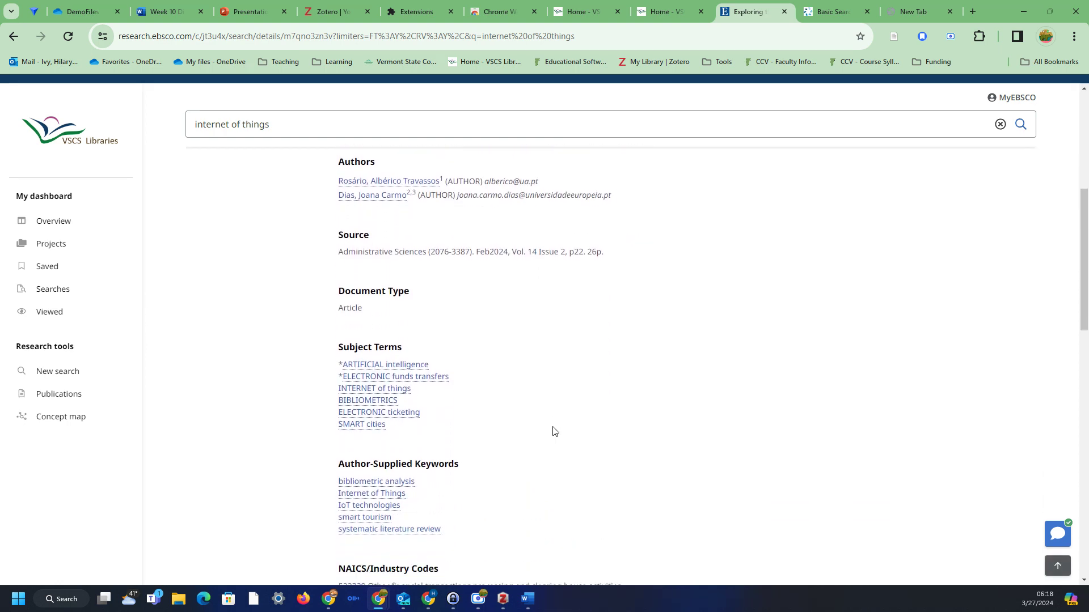
{"action": "scroll", "coordinate": [553, 431], "scroll_direction": "up", "scroll_amount": 4}
{"action": "scroll", "coordinate": [553, 431], "scroll_direction": "up", "scroll_amount": 2}
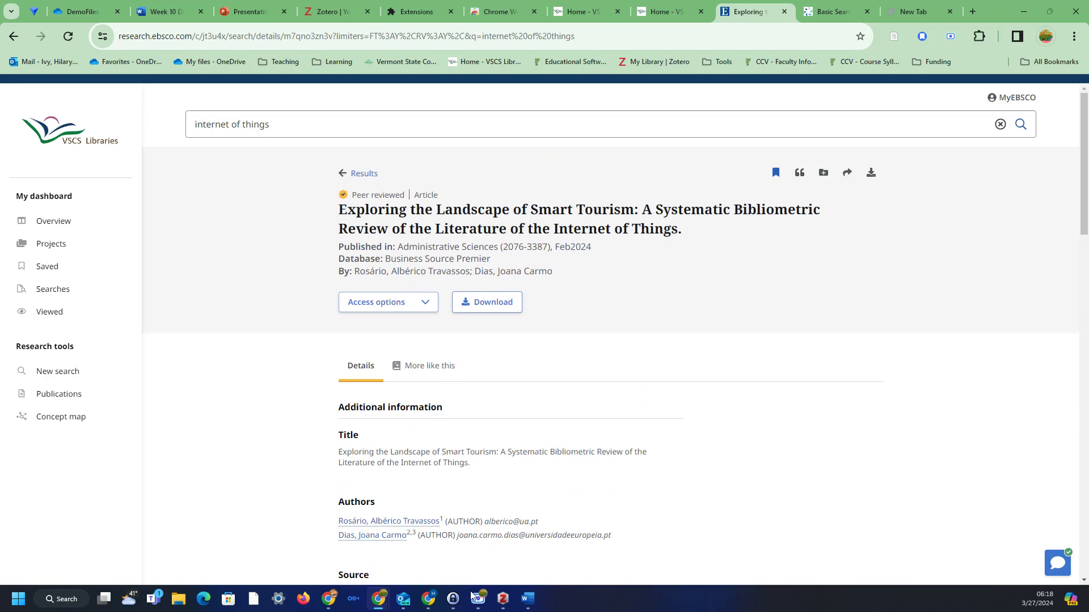
Step: Switch to Zotero and set up an export of the CIS-1100 collection in RIS format, with notes and files excluded
{"action": "left_click", "coordinate": [503, 599]}
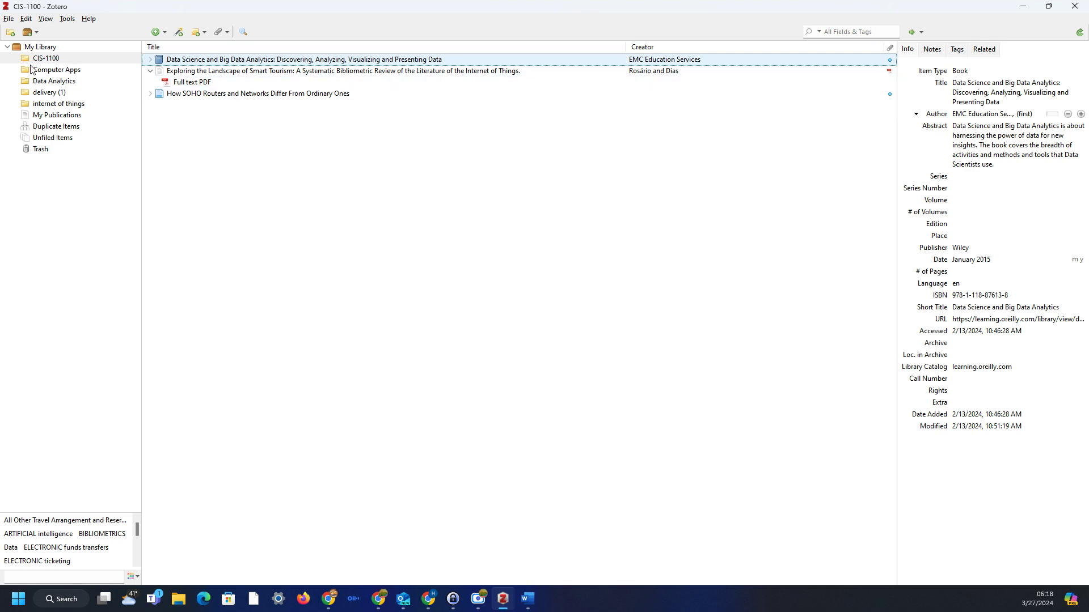
{"action": "right_click", "coordinate": [52, 59]}
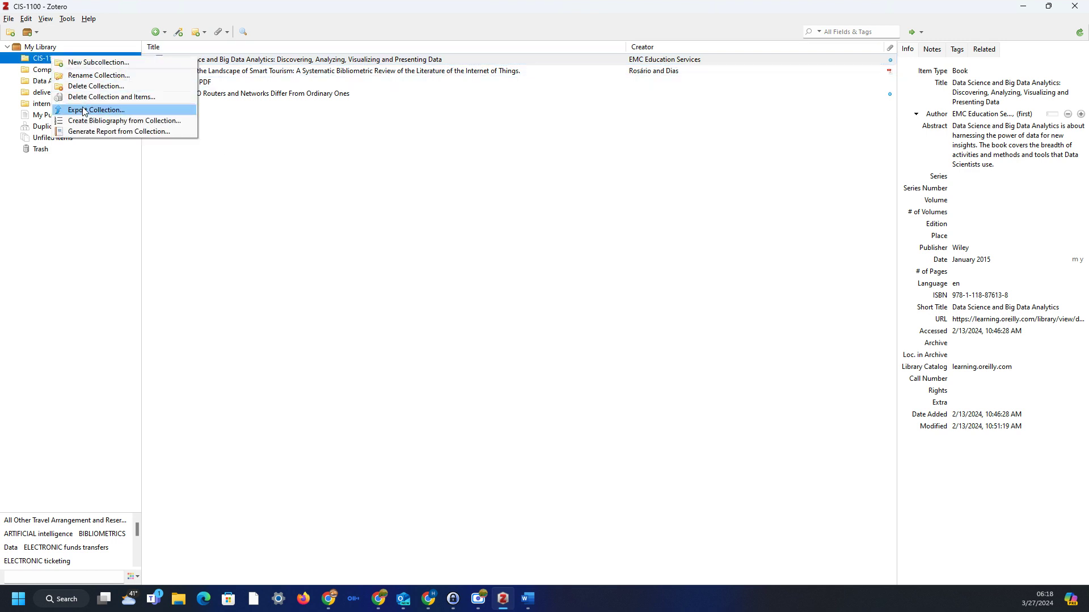
{"action": "left_click", "coordinate": [153, 110]}
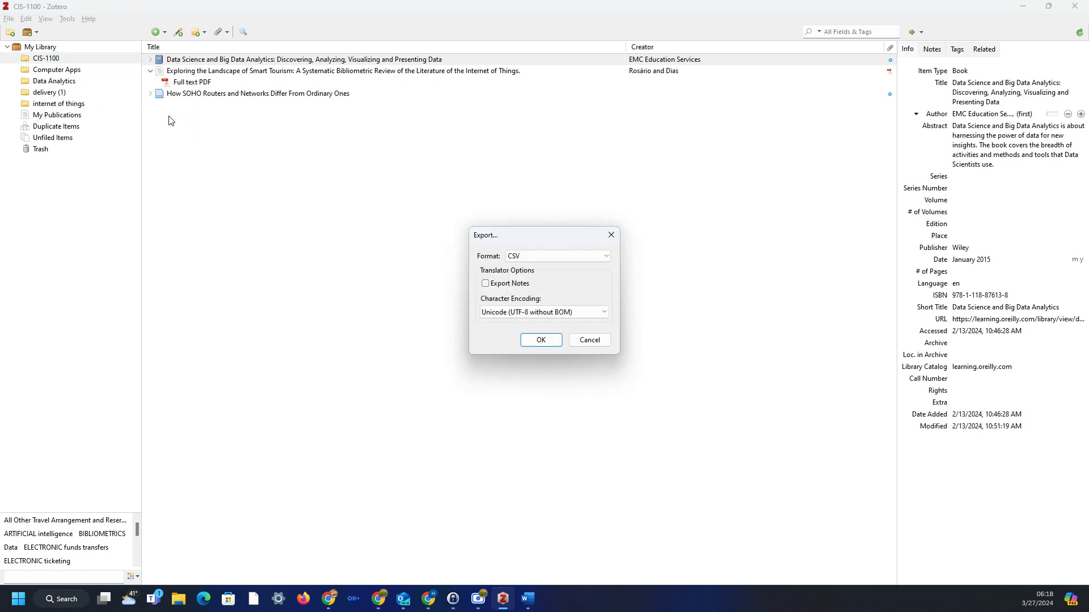
{"action": "left_click", "coordinate": [538, 260]}
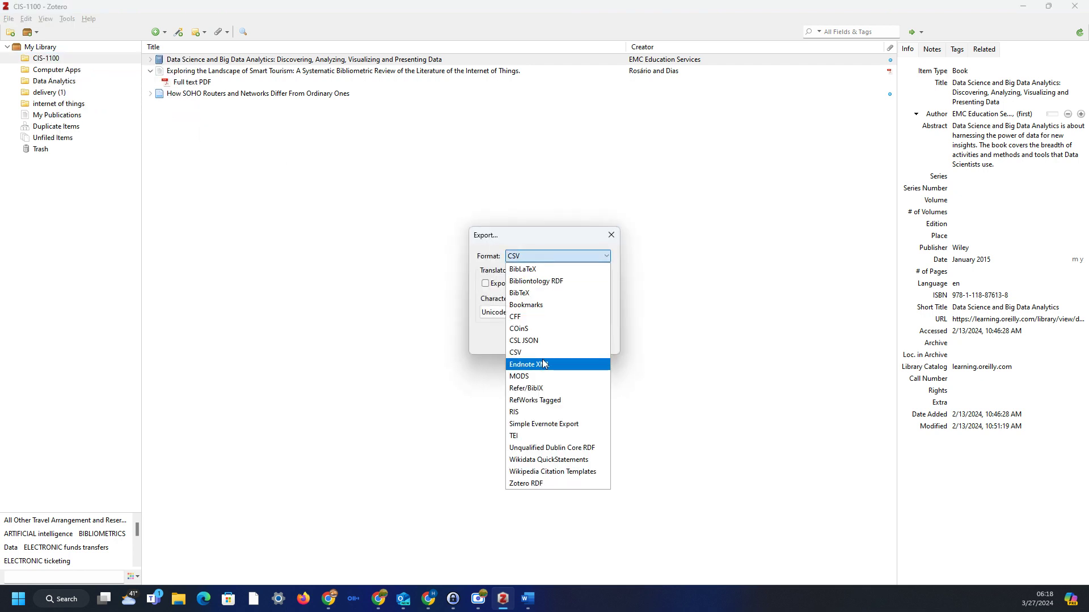
{"action": "left_click", "coordinate": [567, 412]}
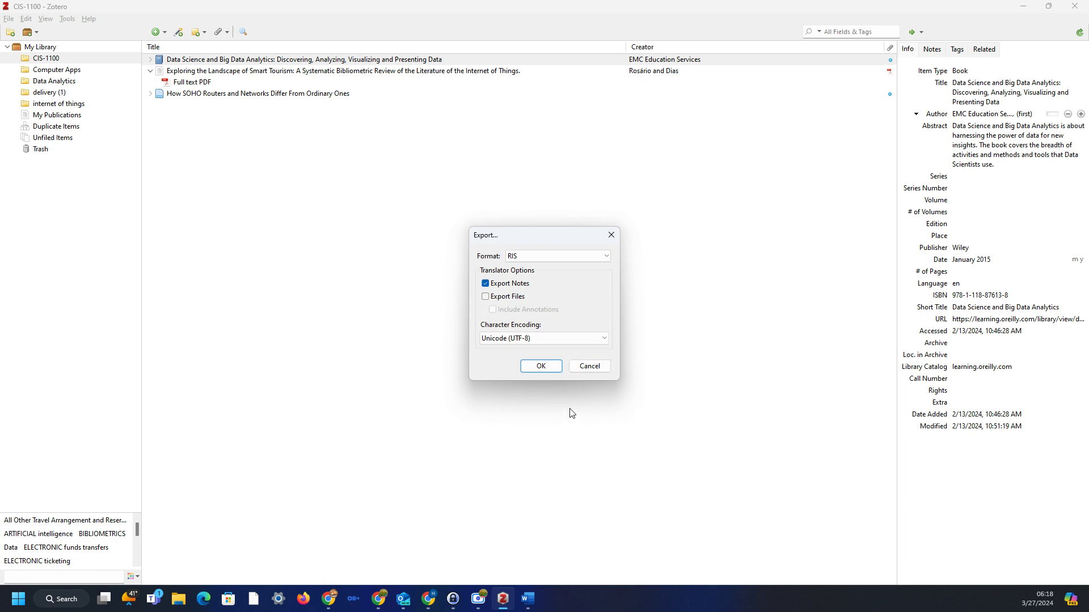
{"action": "left_click", "coordinate": [540, 256]}
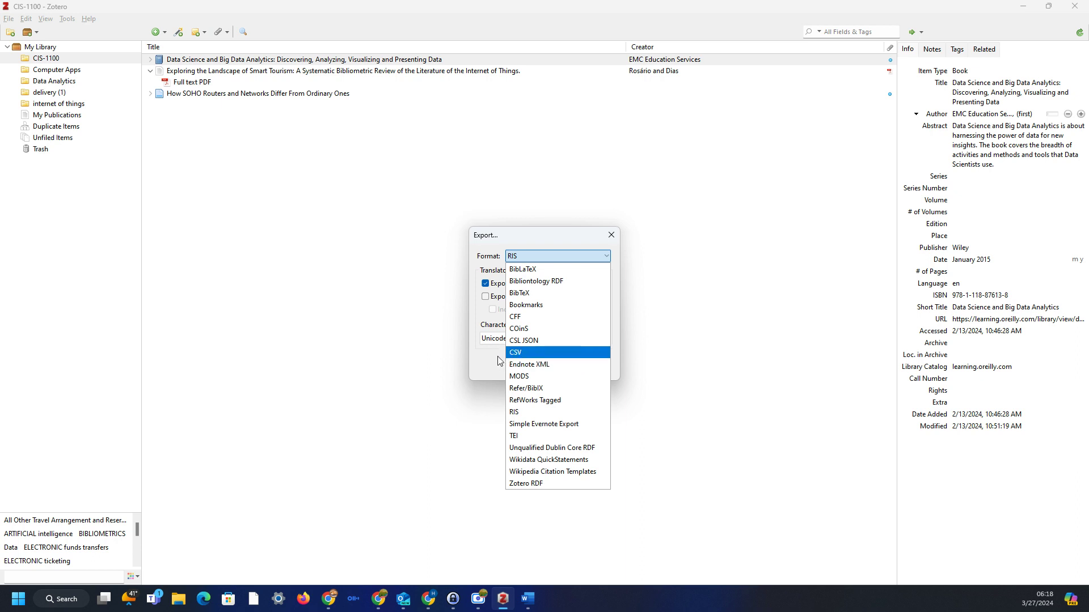
{"action": "left_click", "coordinate": [520, 413]}
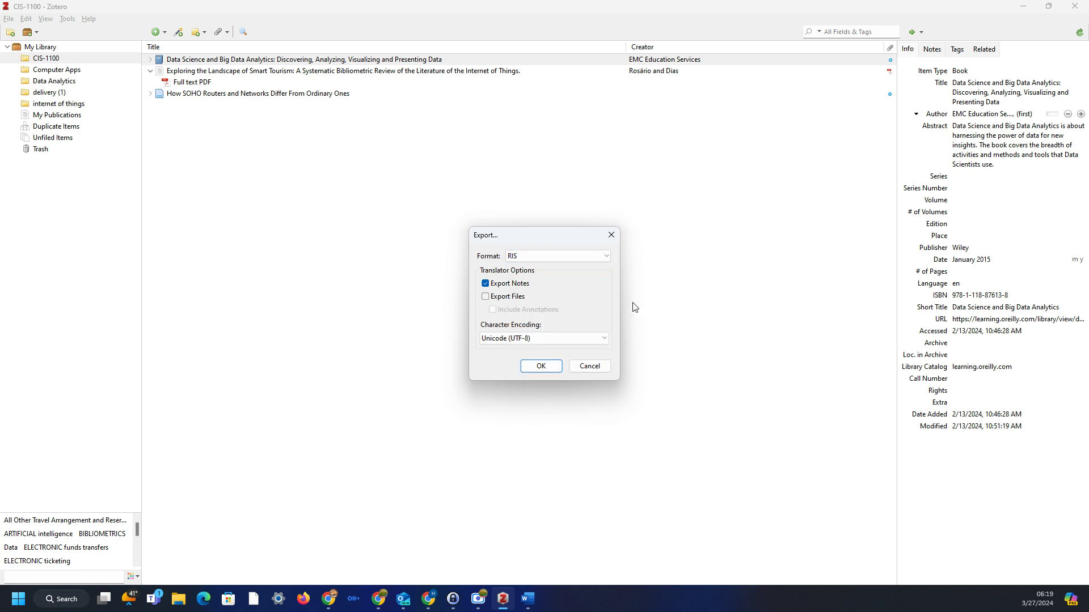
{"action": "left_click", "coordinate": [485, 298]}
{"action": "left_click", "coordinate": [486, 298]}
{"action": "left_click", "coordinate": [486, 284]}
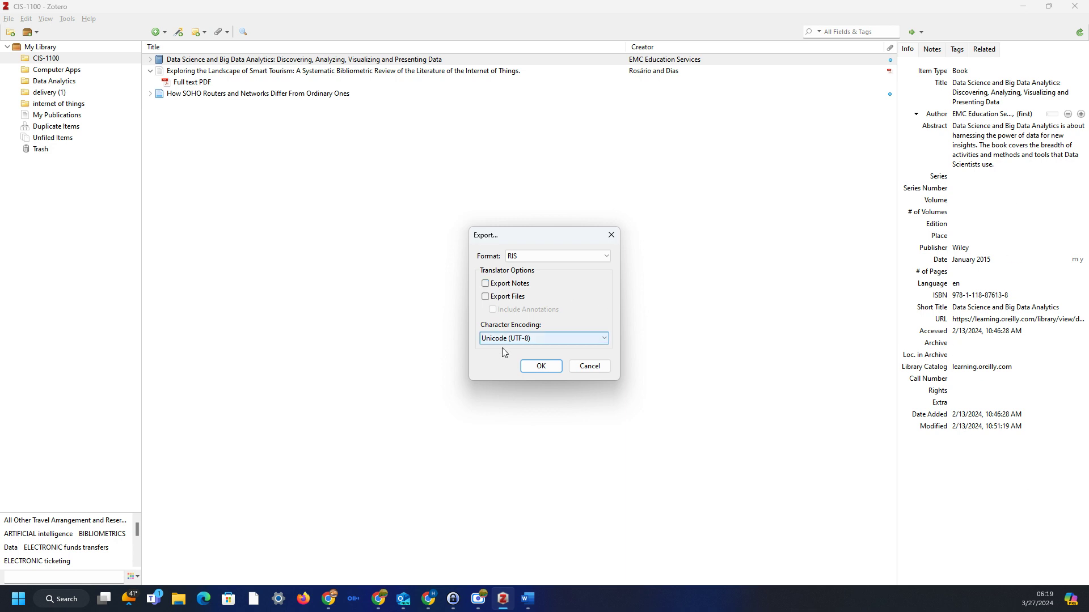
Step: Save the export as CIS-1100 in the DemoFiles folder under Teaching > CIS-1100 Intro to Computer Science on the Vermont State Colleges OneDrive
{"action": "left_click", "coordinate": [534, 370]}
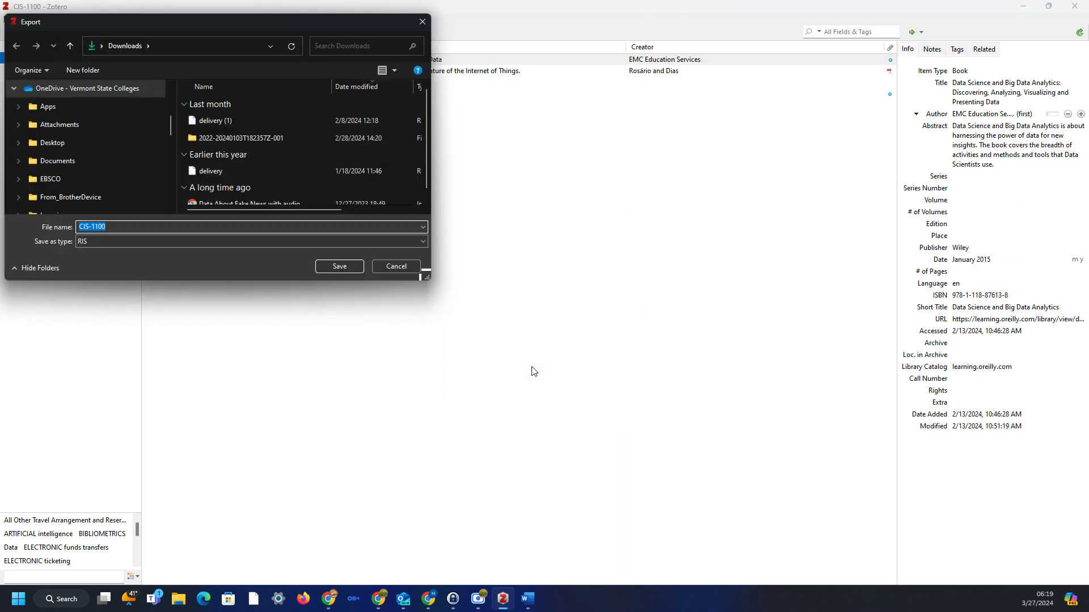
{"action": "scroll", "coordinate": [96, 183], "scroll_direction": "up", "scroll_amount": 2}
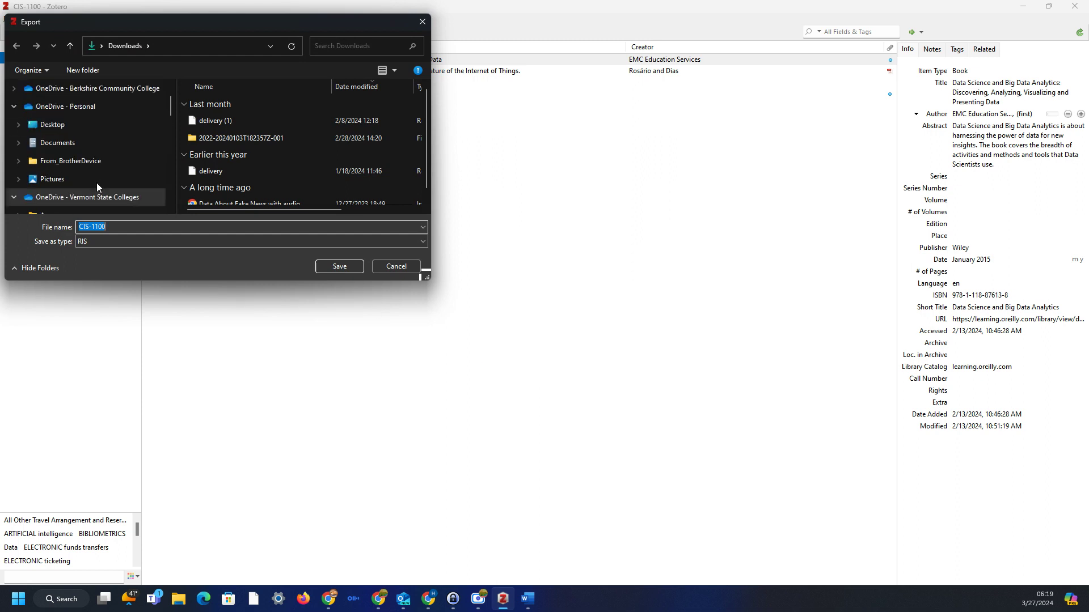
{"action": "left_click", "coordinate": [91, 199]}
{"action": "scroll", "coordinate": [268, 162], "scroll_direction": "down", "scroll_amount": 3}
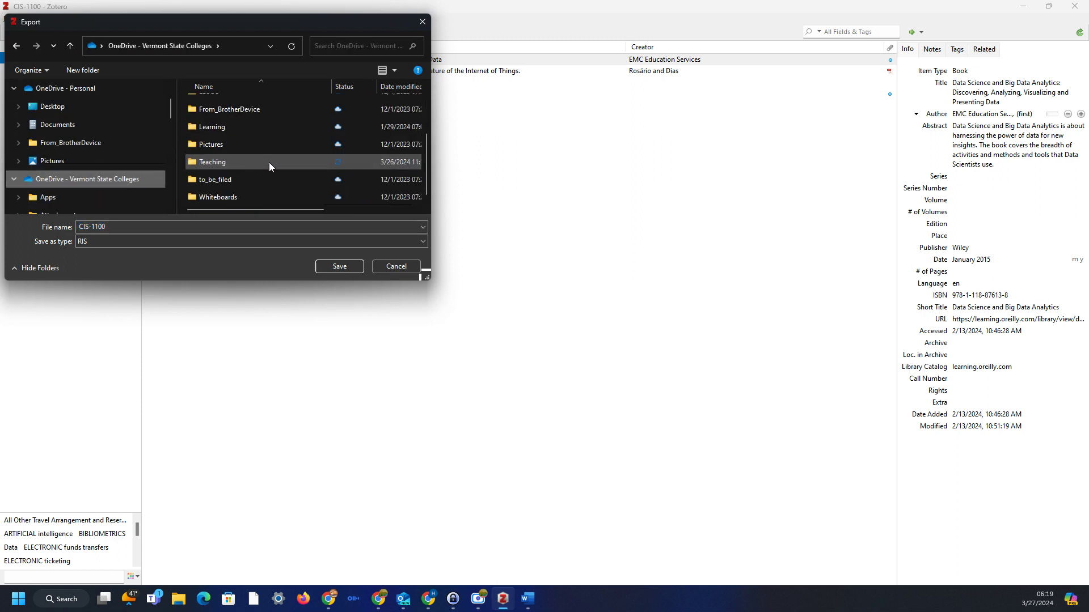
{"action": "double_click", "coordinate": [259, 164]}
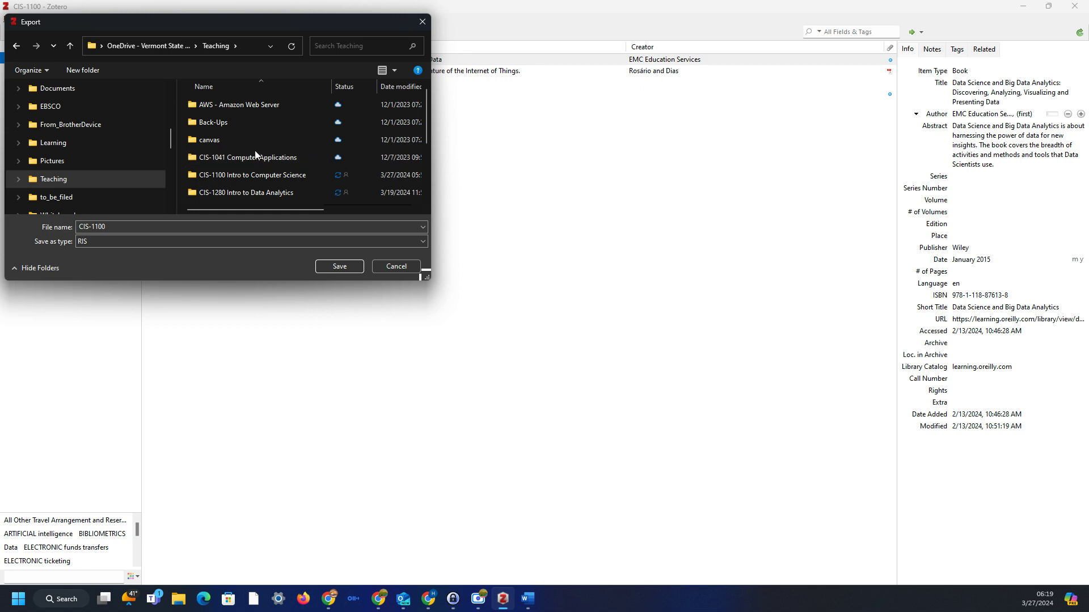
{"action": "double_click", "coordinate": [253, 171]}
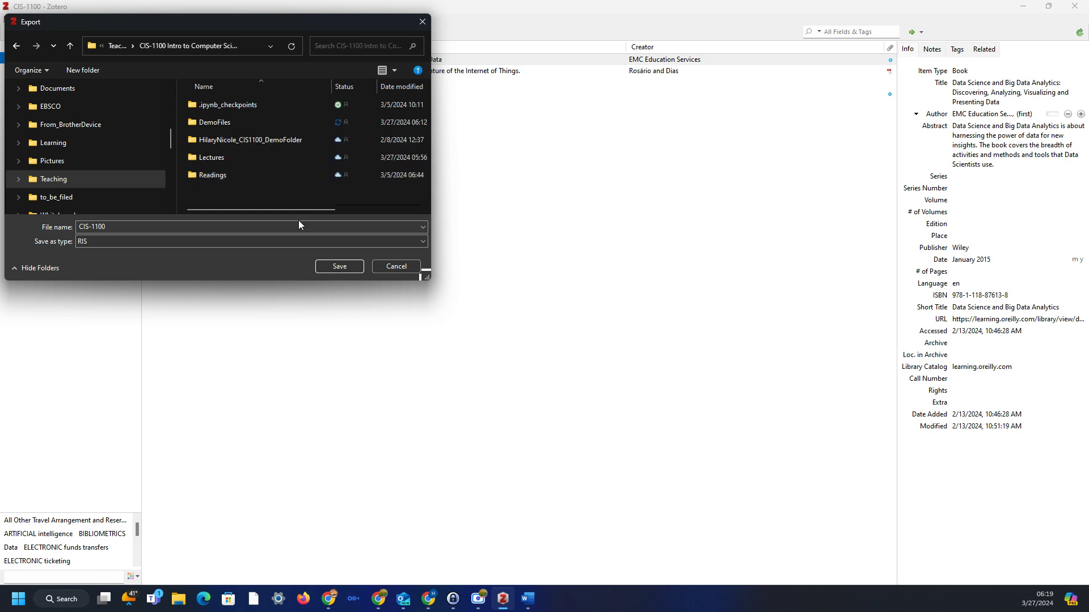
{"action": "double_click", "coordinate": [217, 121]}
{"action": "left_click", "coordinate": [339, 266]}
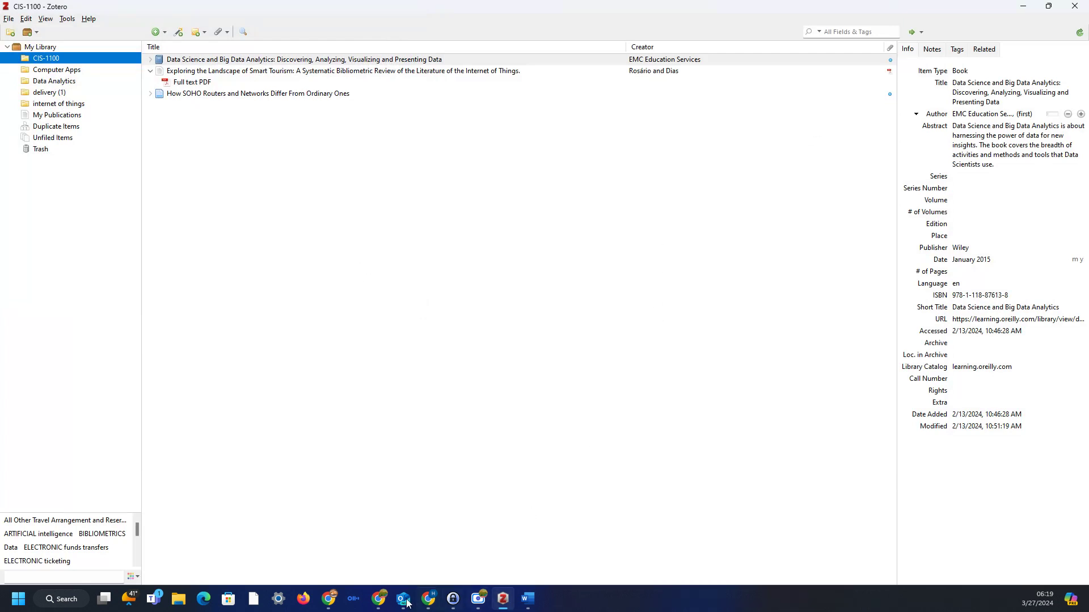
Step: Switch to the browser, reload the DemoFiles folder in OneDrive and look for the exported CIS-1100.ris file
{"action": "mouse_move", "coordinate": [379, 598]}
{"action": "left_click", "coordinate": [335, 530]}
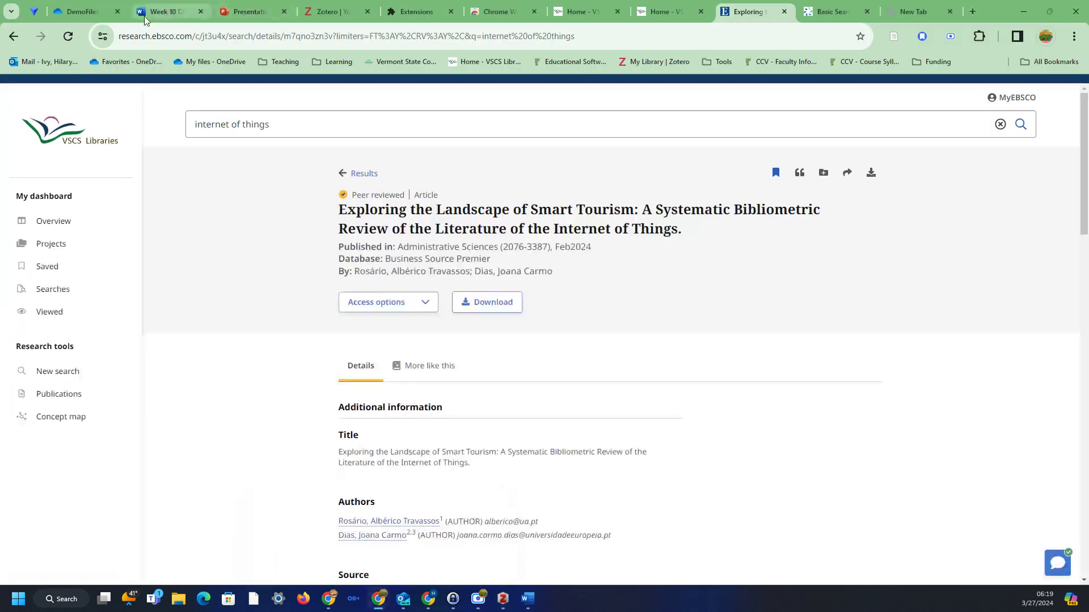
{"action": "left_click", "coordinate": [80, 11]}
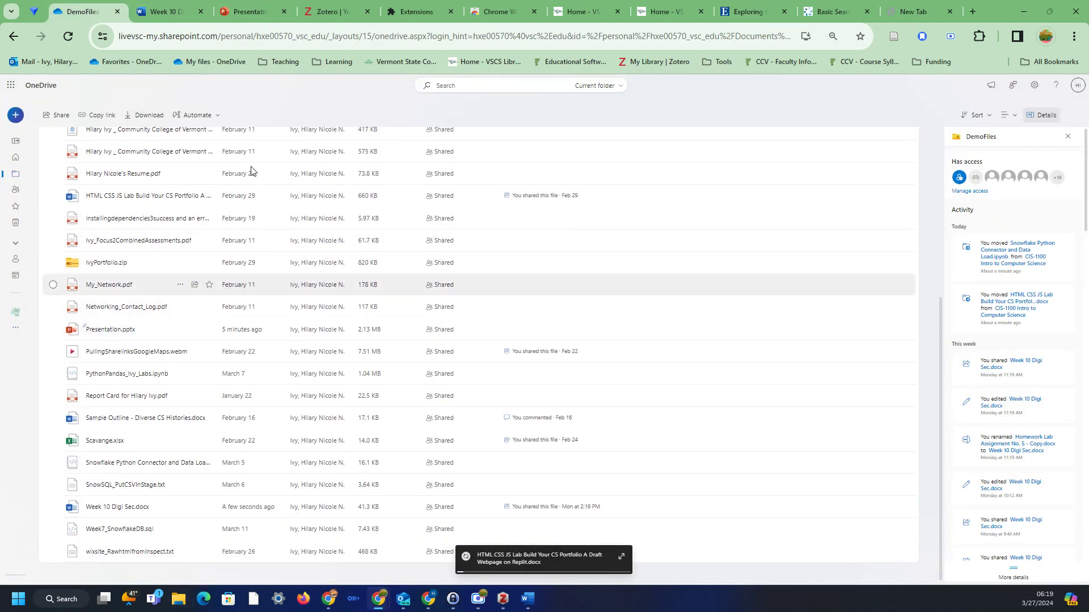
{"action": "left_click", "coordinate": [68, 36]}
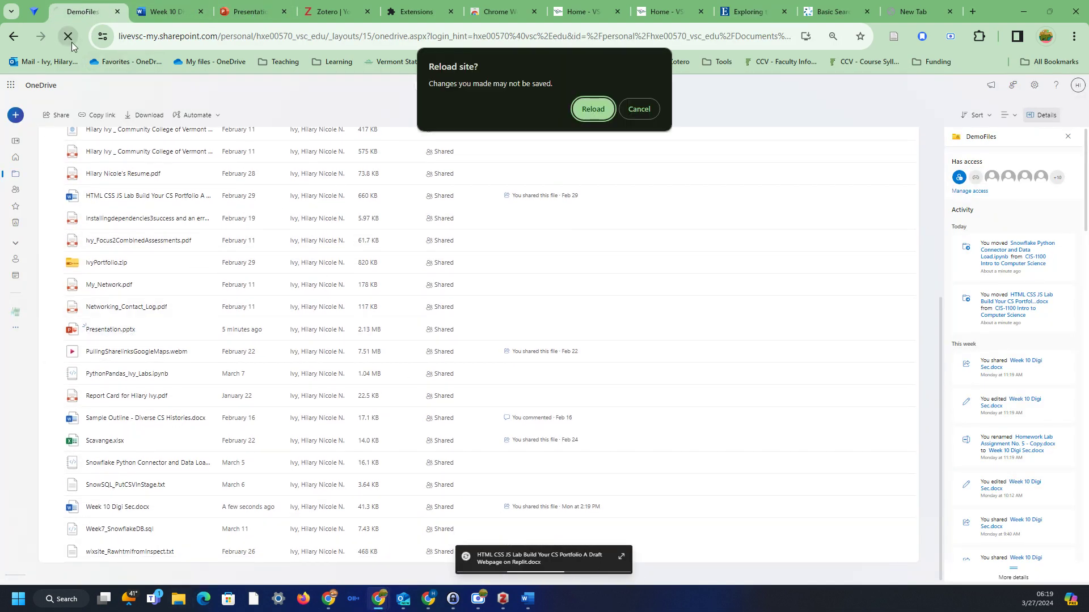
{"action": "left_click", "coordinate": [590, 110]}
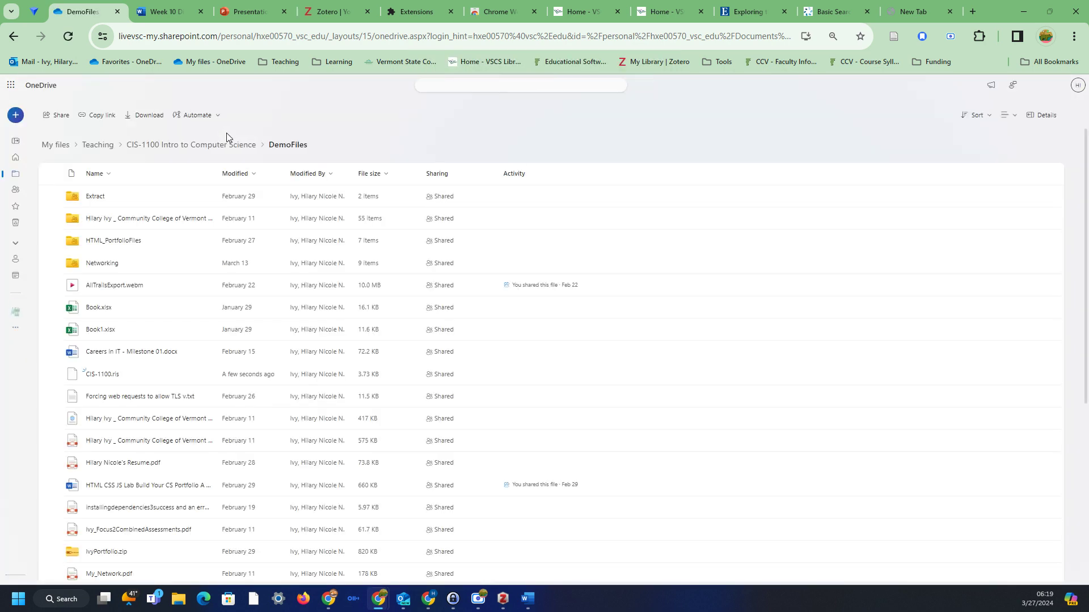
{"action": "scroll", "coordinate": [174, 381], "scroll_direction": "down", "scroll_amount": 3}
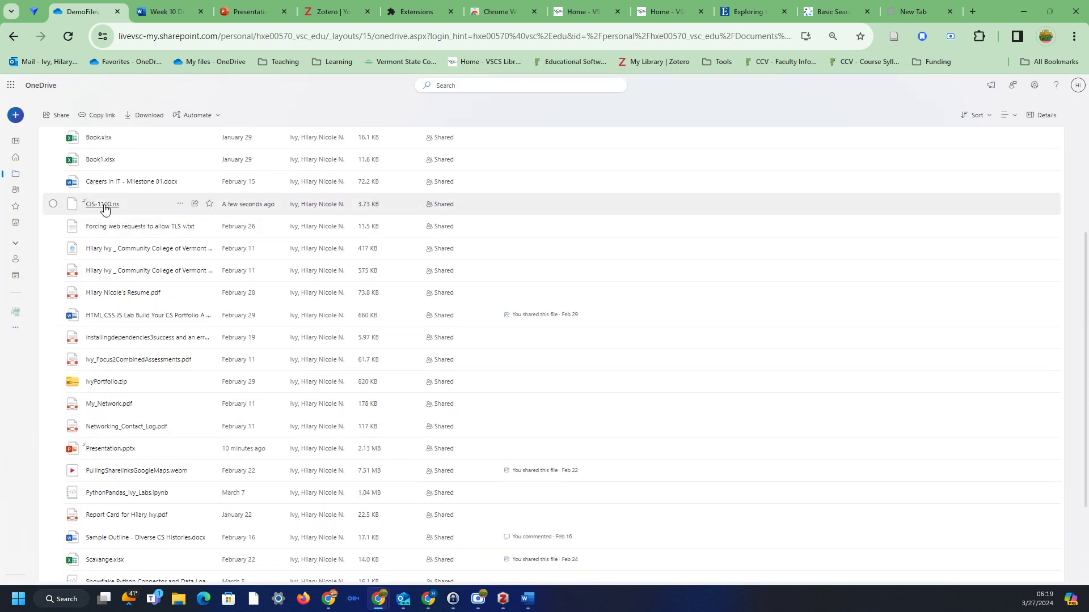
Step: Download the CIS-1100.ris file from the DemoFiles folder in OneDrive
{"action": "mouse_move", "coordinate": [105, 209]}
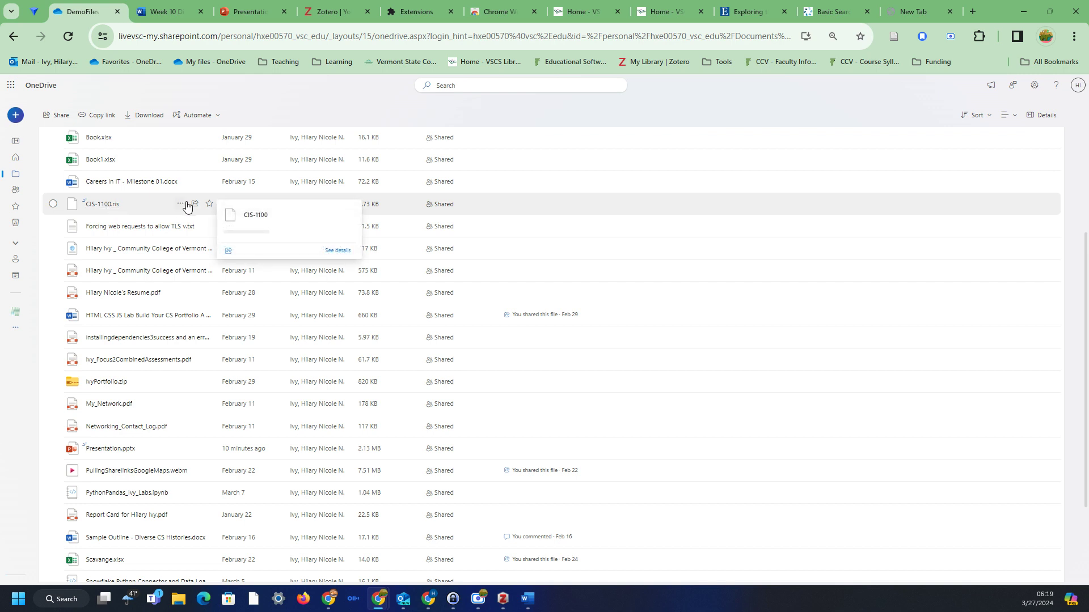
{"action": "mouse_move", "coordinate": [499, 602]}
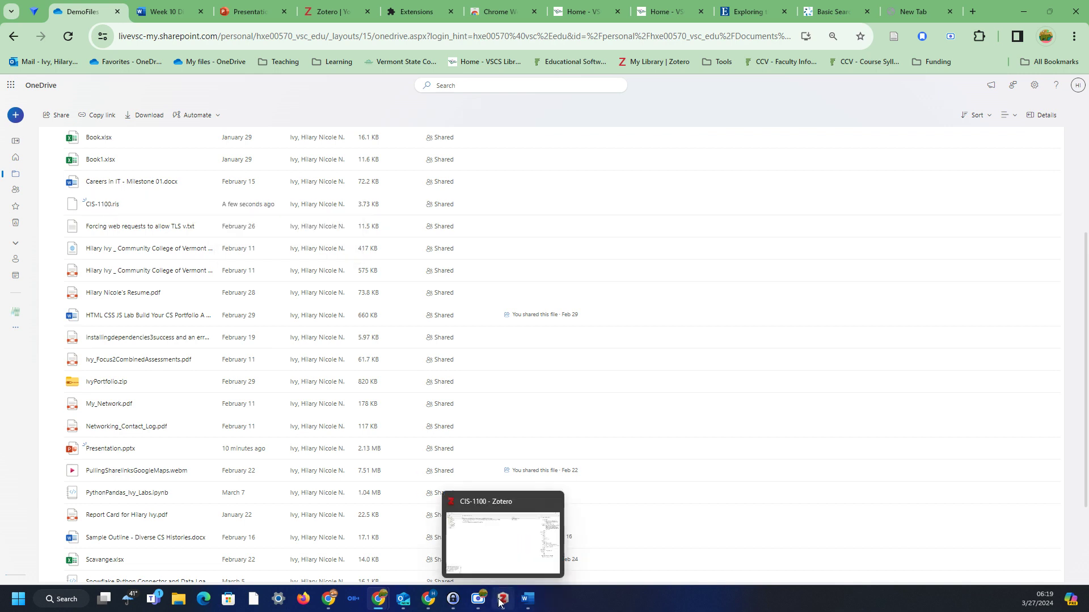
{"action": "left_click", "coordinate": [211, 204]}
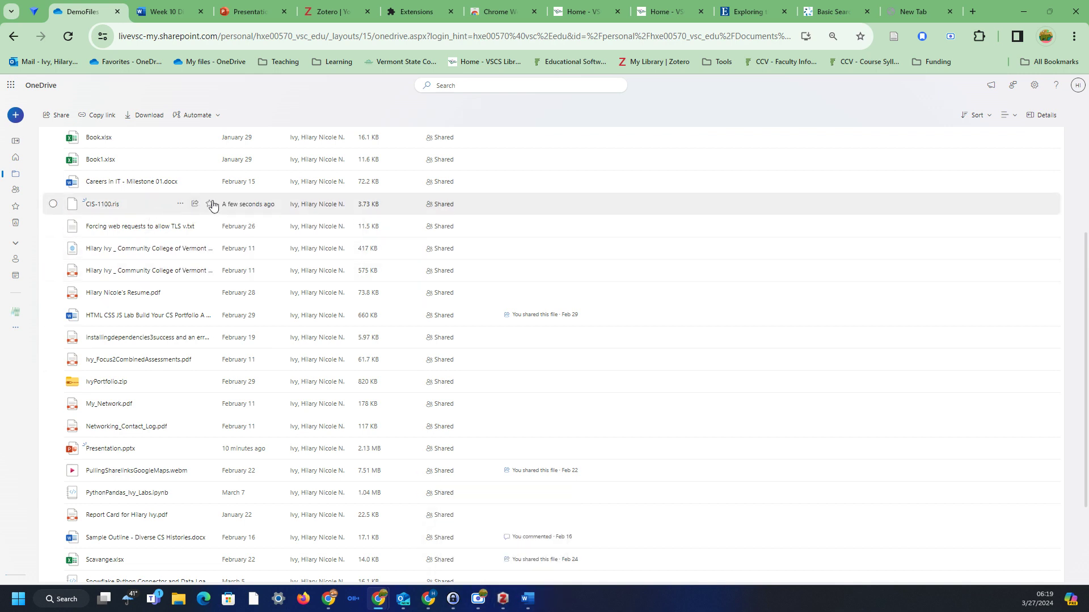
{"action": "left_click", "coordinate": [178, 204]}
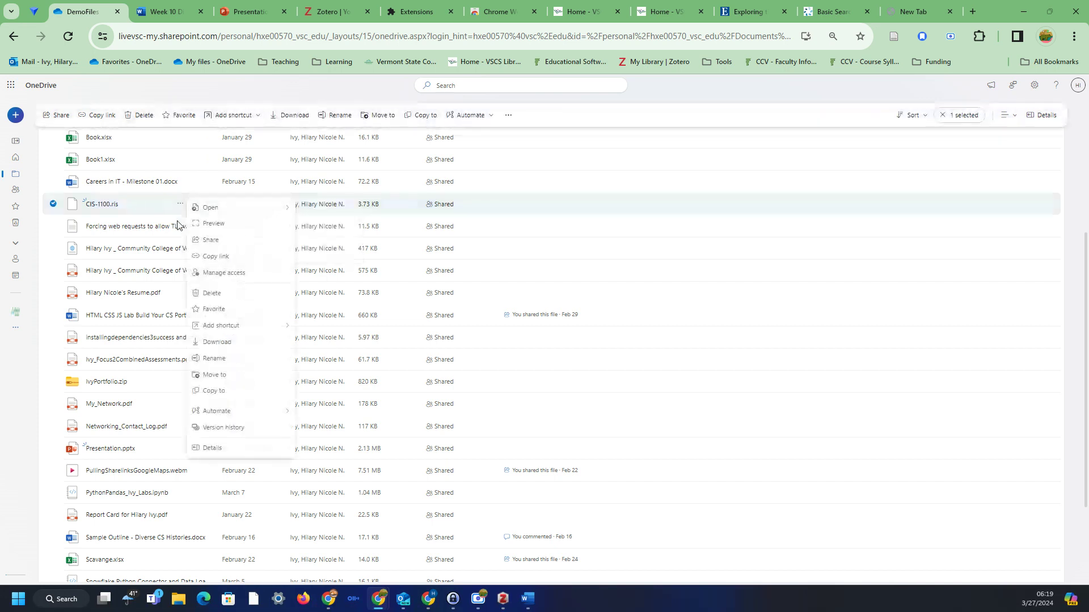
{"action": "left_click", "coordinate": [242, 340]}
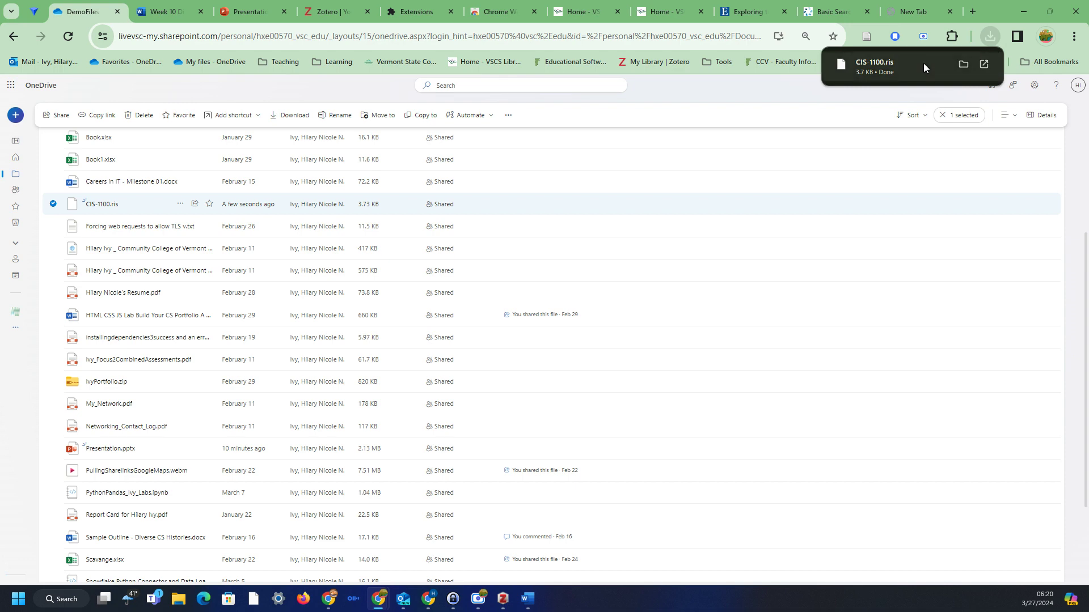
Step: Switch to Zotero and create a new collection named "demo"
{"action": "left_click", "coordinate": [507, 602]}
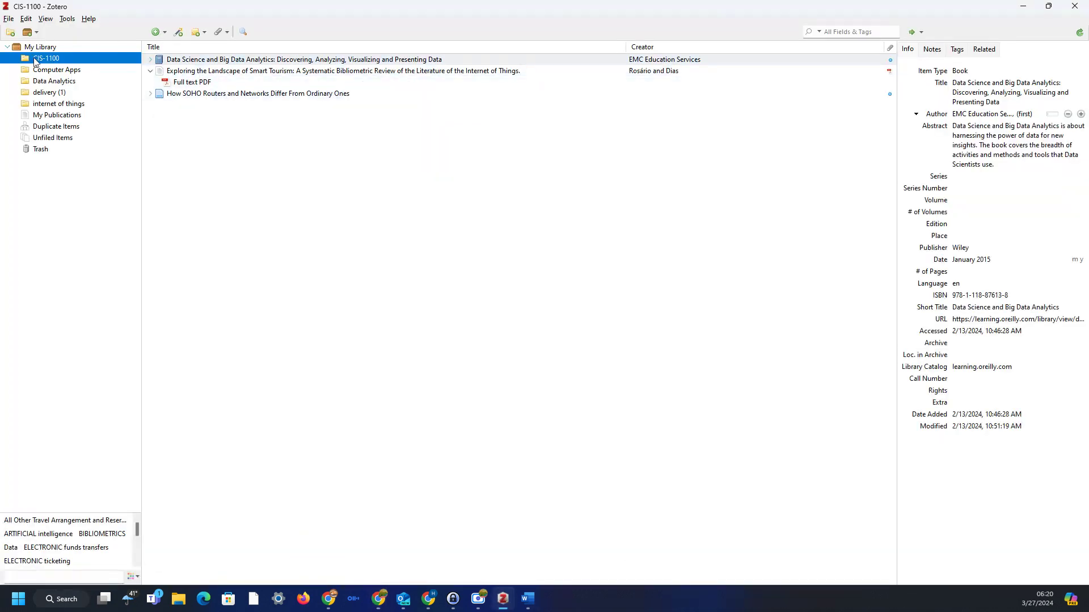
{"action": "left_click", "coordinate": [11, 32]}
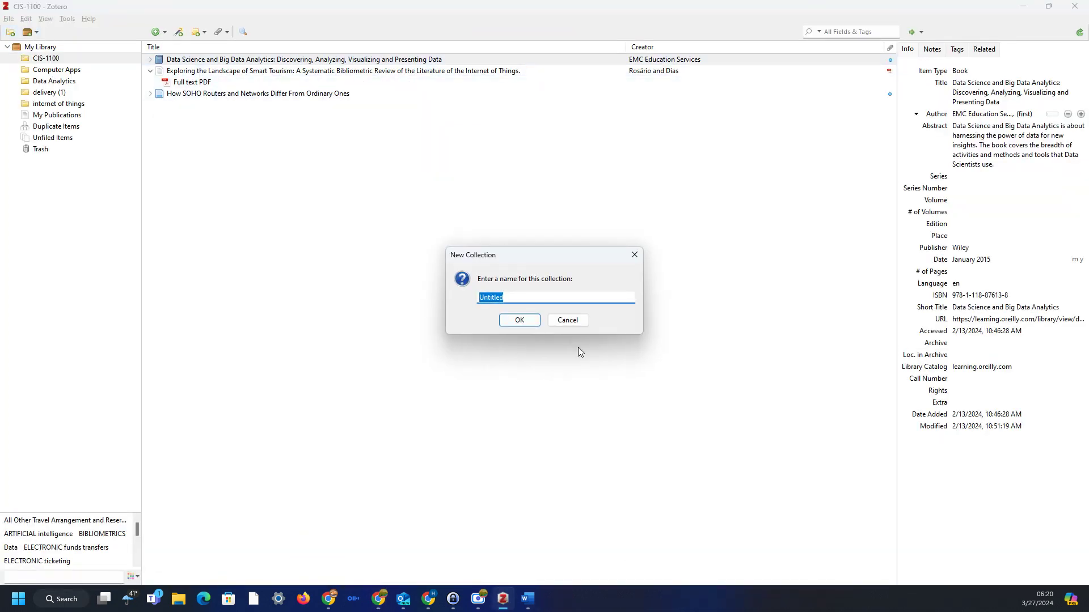
{"action": "type", "text": "demo"}
{"action": "key", "text": "Return"}
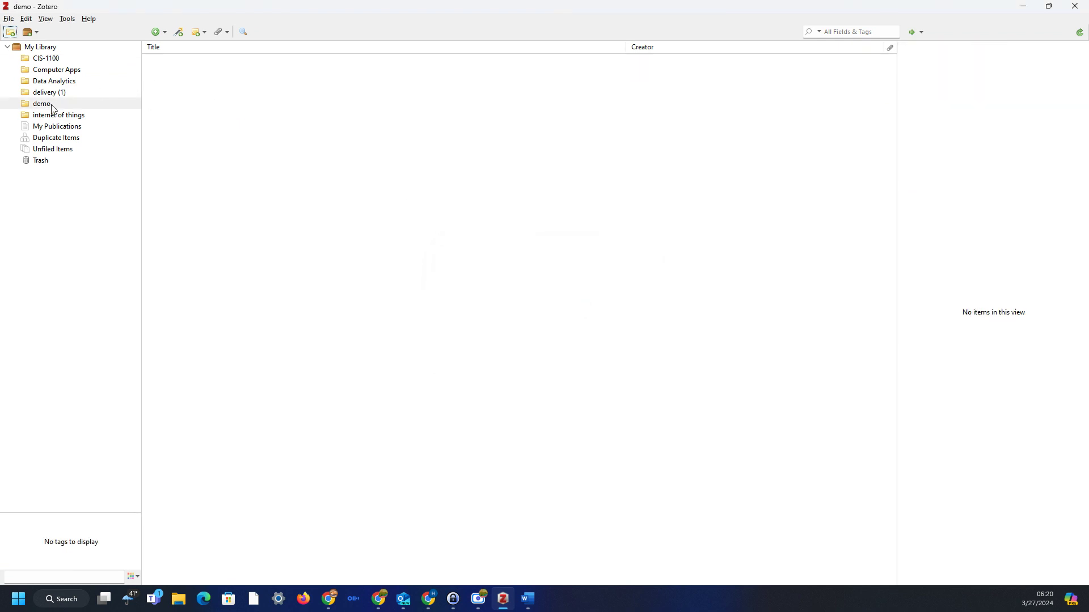
Step: Start an import from a file and choose the CIS-1100 file in DemoFiles, under Teaching > CIS-1100 Intro to Computer Science
{"action": "left_click", "coordinate": [7, 20]}
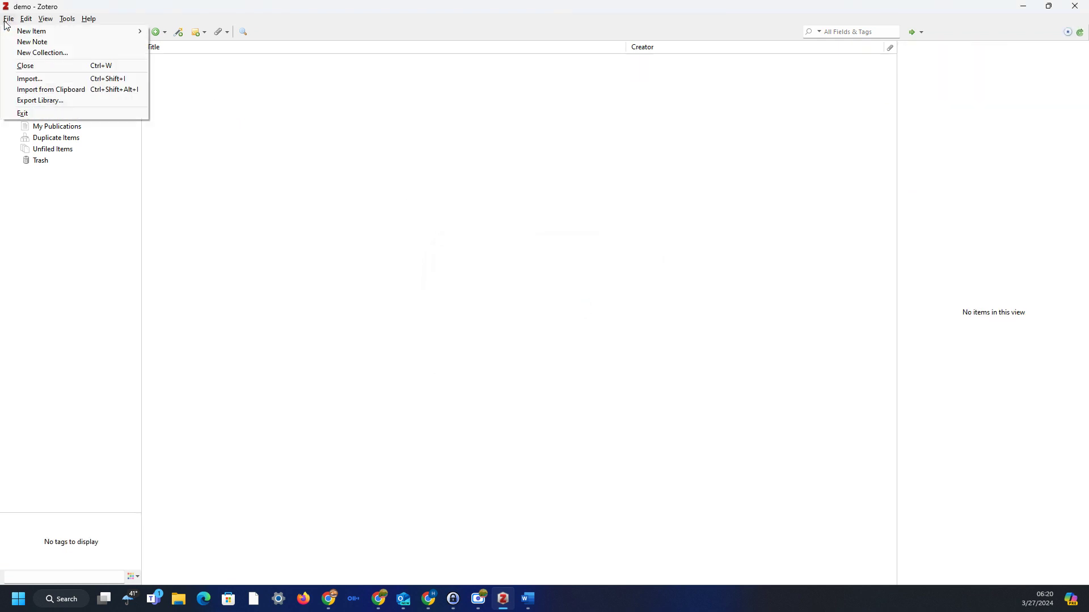
{"action": "left_click", "coordinate": [52, 83]}
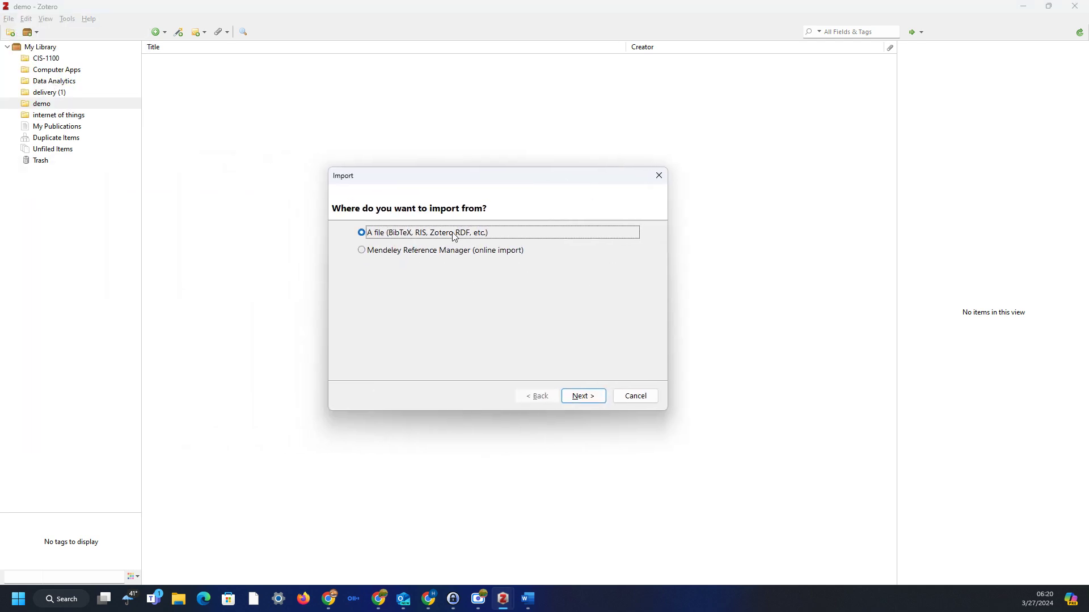
{"action": "left_click", "coordinate": [594, 394]}
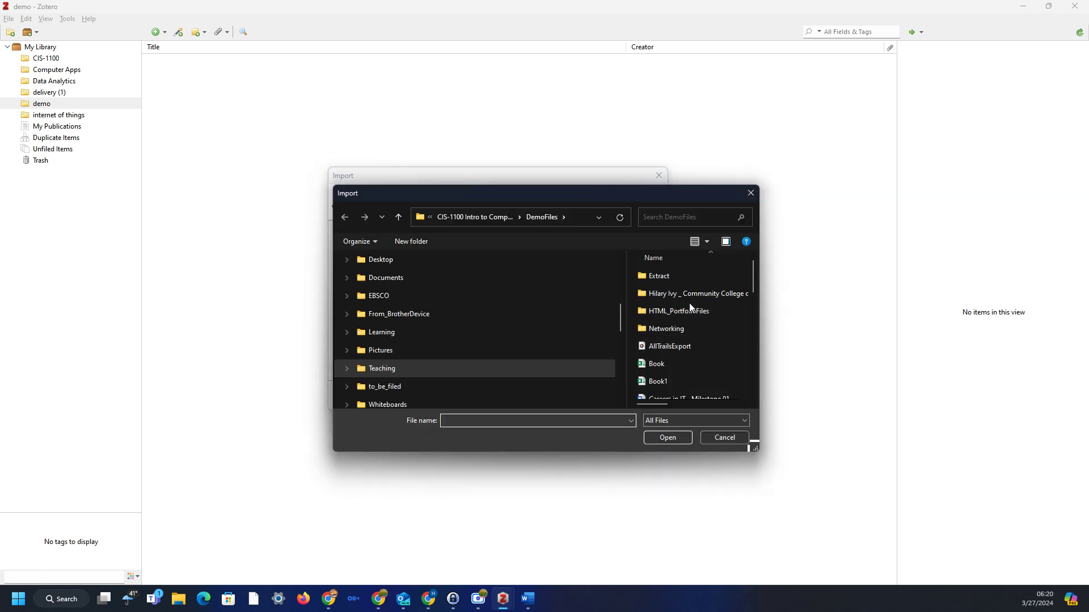
{"action": "left_click", "coordinate": [382, 368]}
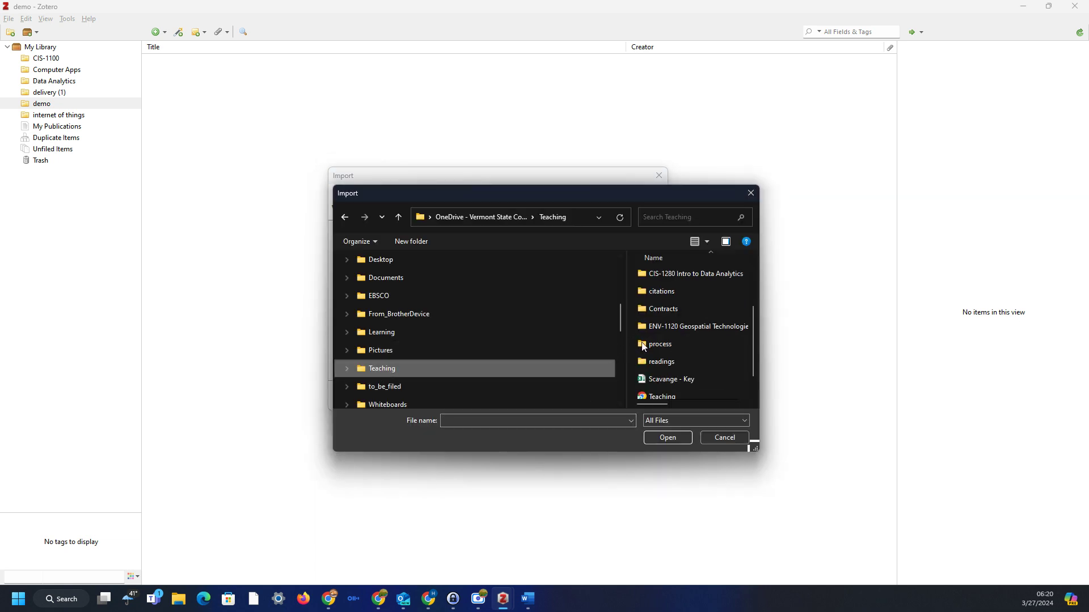
{"action": "scroll", "coordinate": [695, 284], "scroll_direction": "up", "scroll_amount": 1}
{"action": "double_click", "coordinate": [693, 308]}
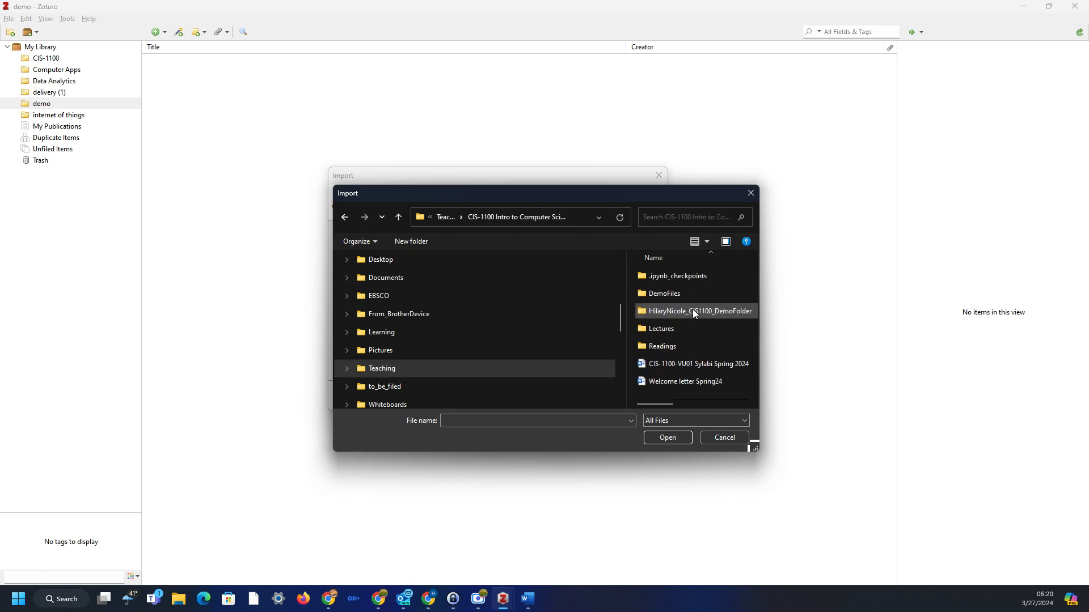
{"action": "double_click", "coordinate": [682, 293]}
{"action": "scroll", "coordinate": [681, 292], "scroll_direction": "down", "scroll_amount": 5}
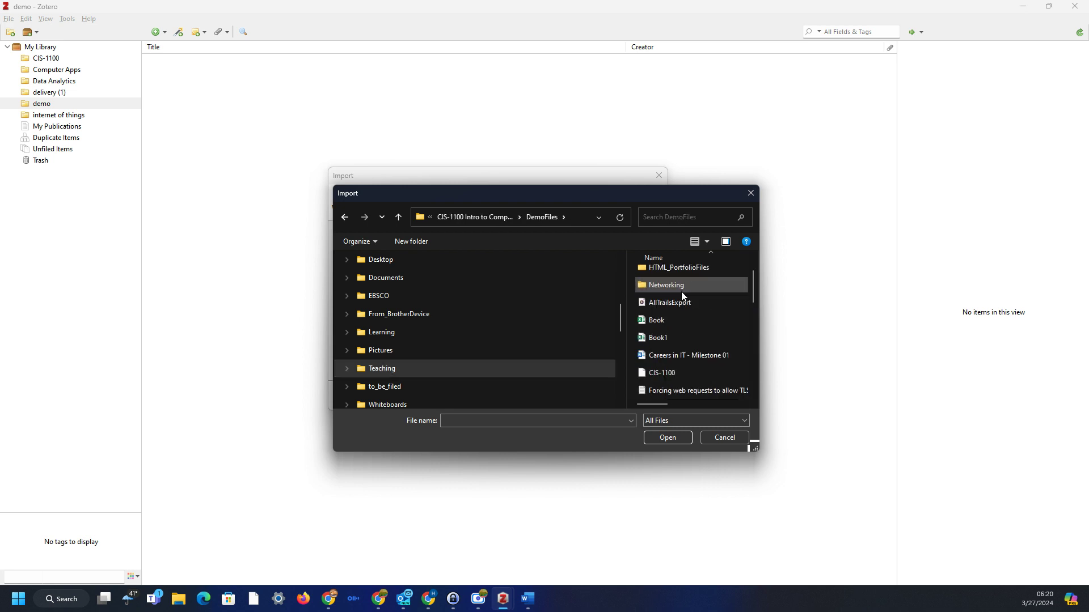
{"action": "scroll", "coordinate": [682, 292], "scroll_direction": "down", "scroll_amount": 1}
{"action": "scroll", "coordinate": [682, 292], "scroll_direction": "up", "scroll_amount": 2}
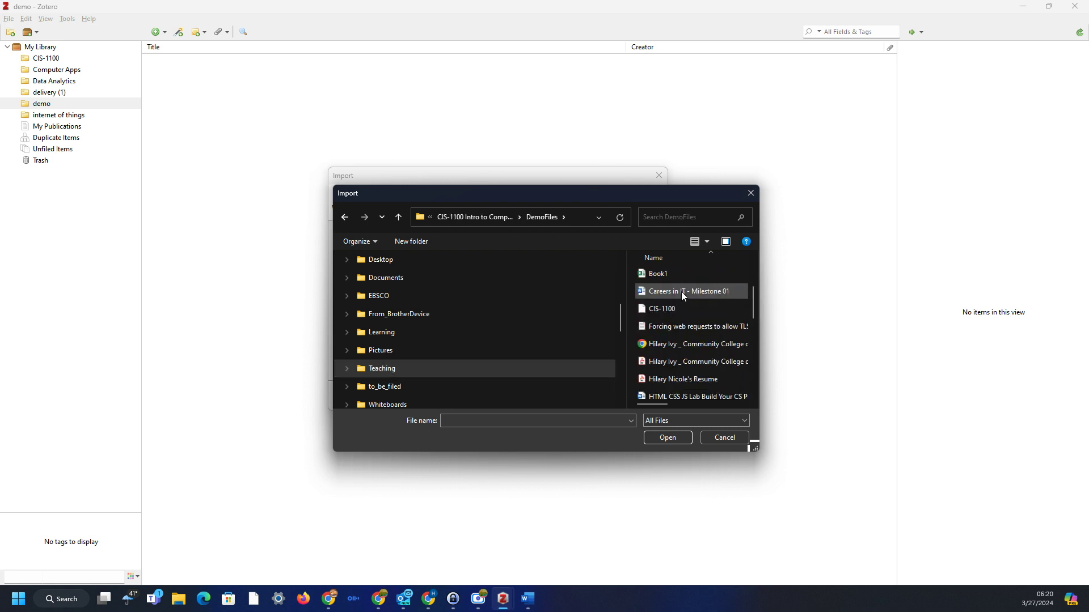
{"action": "left_click", "coordinate": [670, 311]}
{"action": "left_click", "coordinate": [668, 437]}
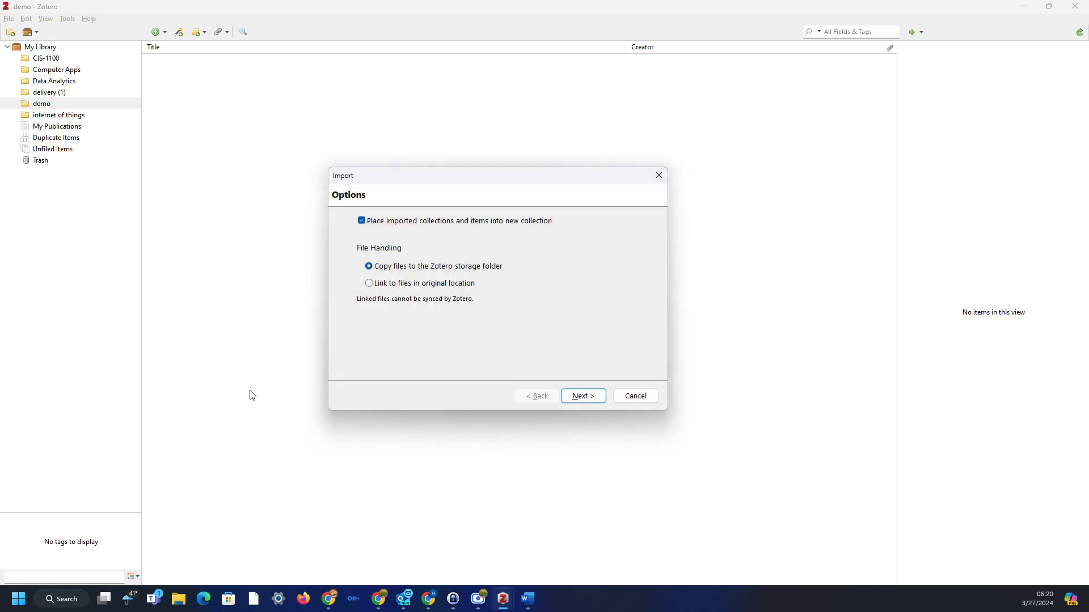
Step: Complete the import into a new collection, copying the files to the Zotero storage folder
{"action": "left_click", "coordinate": [583, 396]}
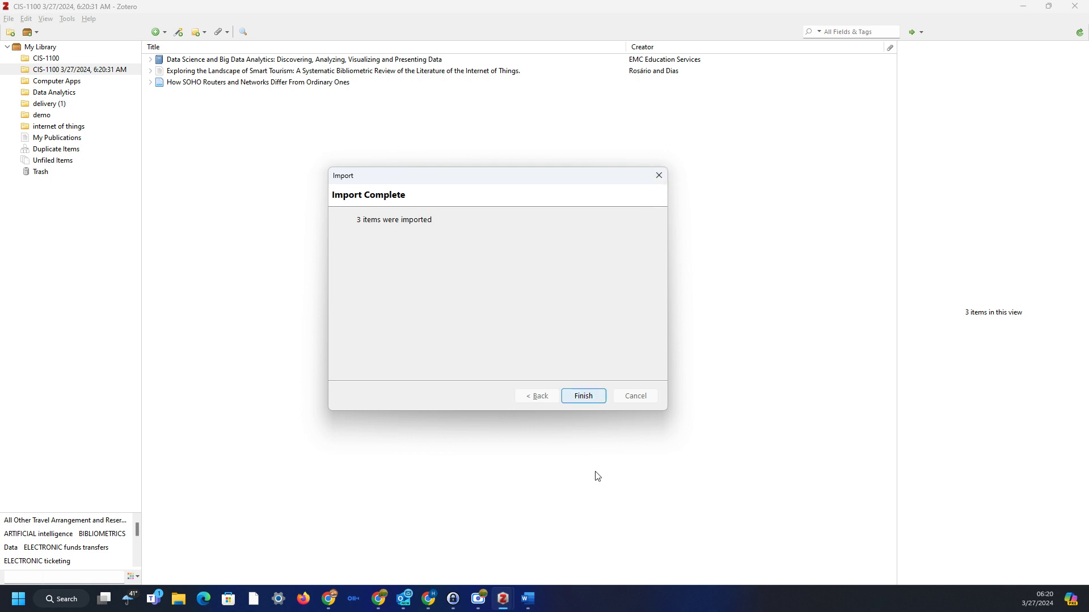
{"action": "left_click", "coordinate": [584, 395]}
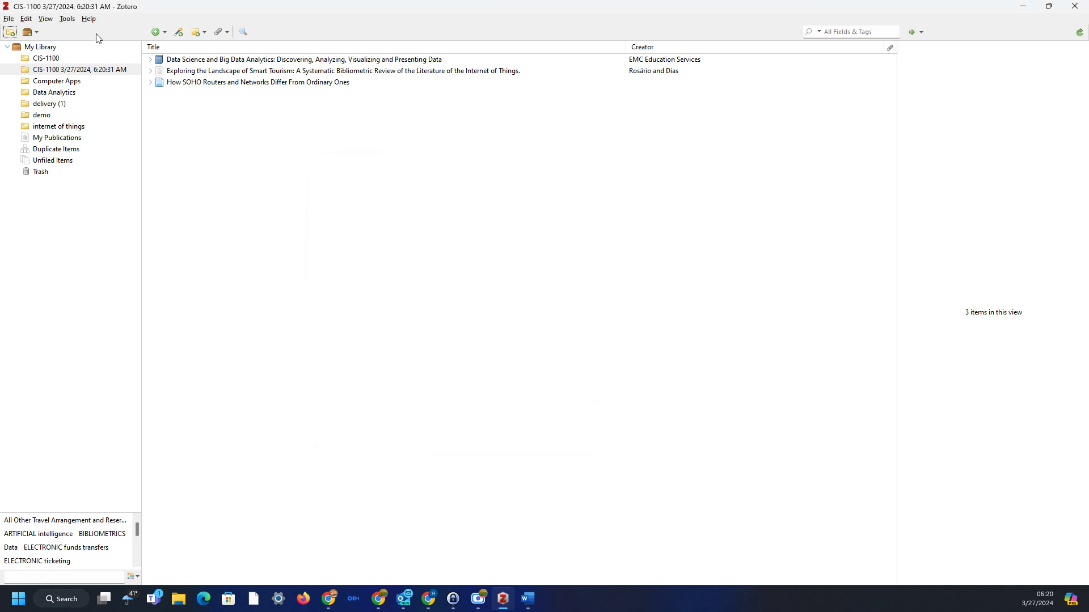
Step: Expand the imported Smart Tourism article and open its attachment to check what it contains
{"action": "left_click", "coordinate": [170, 71]}
{"action": "left_click", "coordinate": [150, 71]}
{"action": "left_click", "coordinate": [189, 83]}
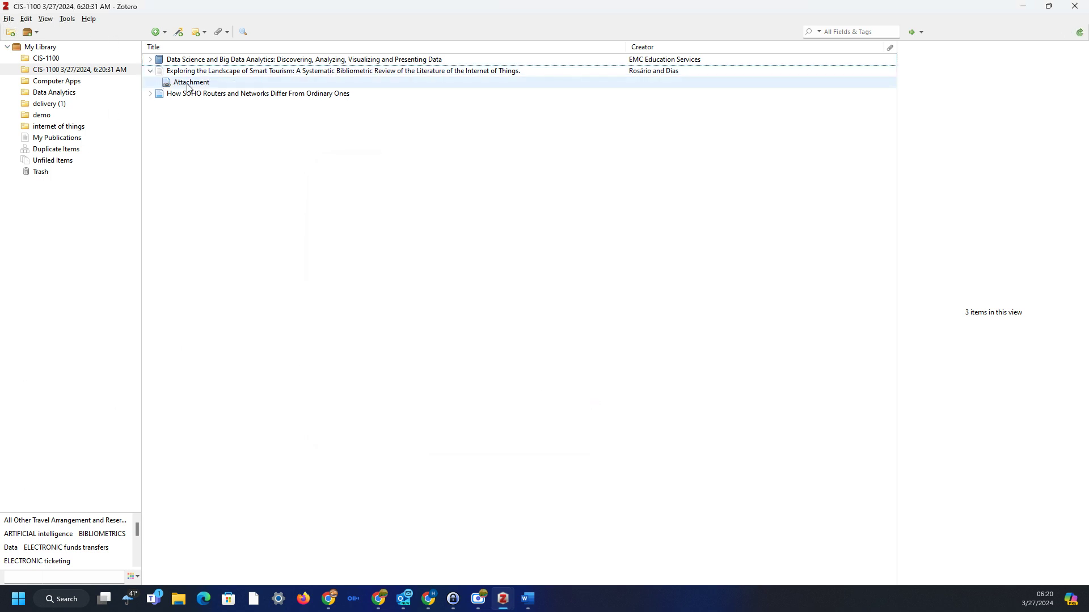
{"action": "double_click", "coordinate": [188, 85]}
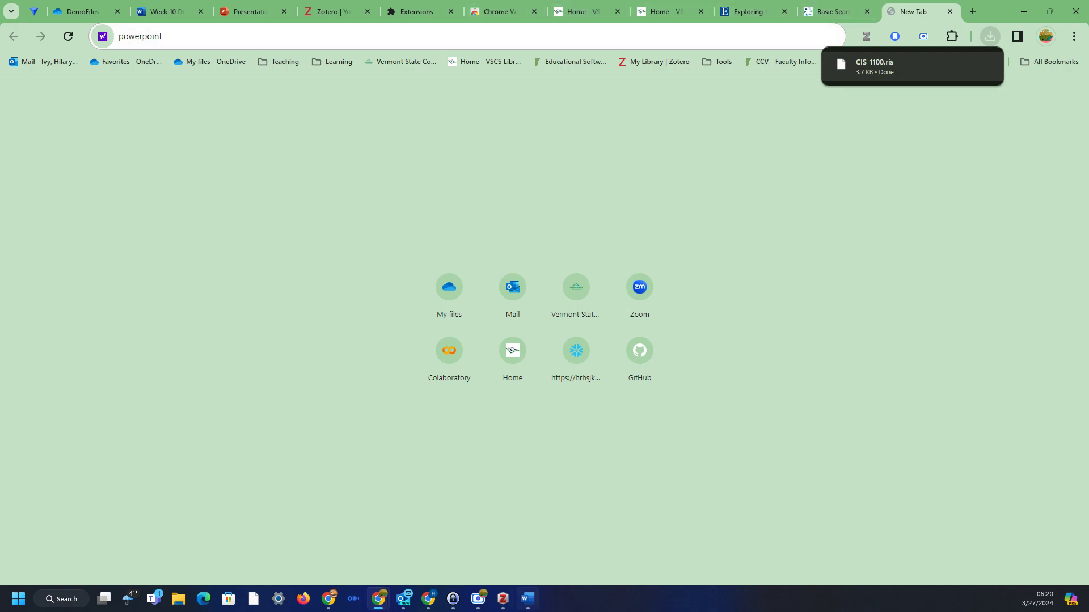
Step: Return to Zotero and export the CIS-1100 collection as RIS with notes and files, saving it as CIS-11002 in DemoFiles
{"action": "left_click", "coordinate": [502, 599]}
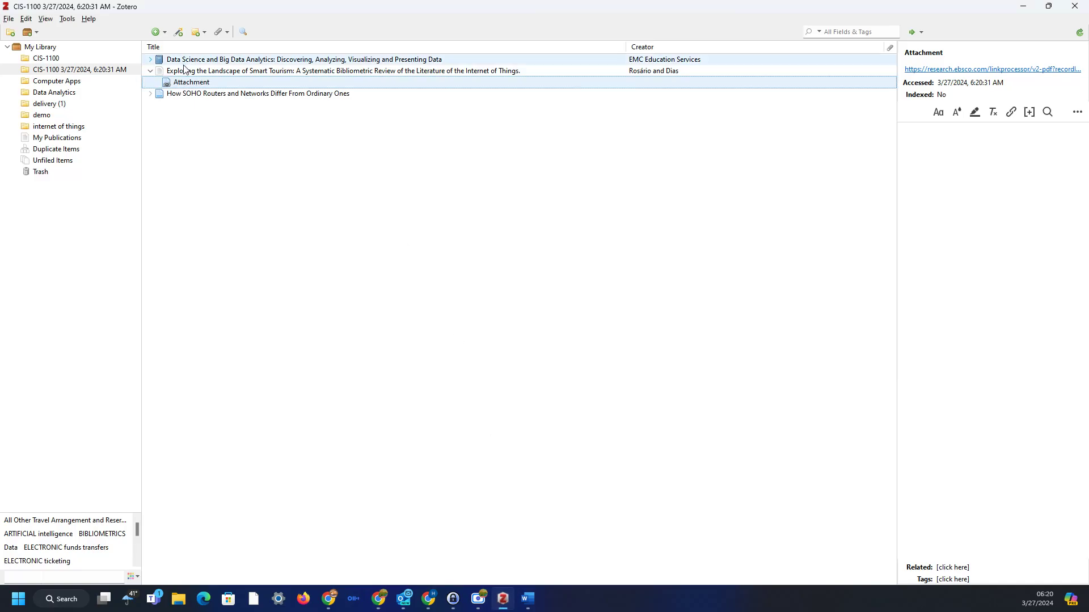
{"action": "left_click", "coordinate": [68, 59]}
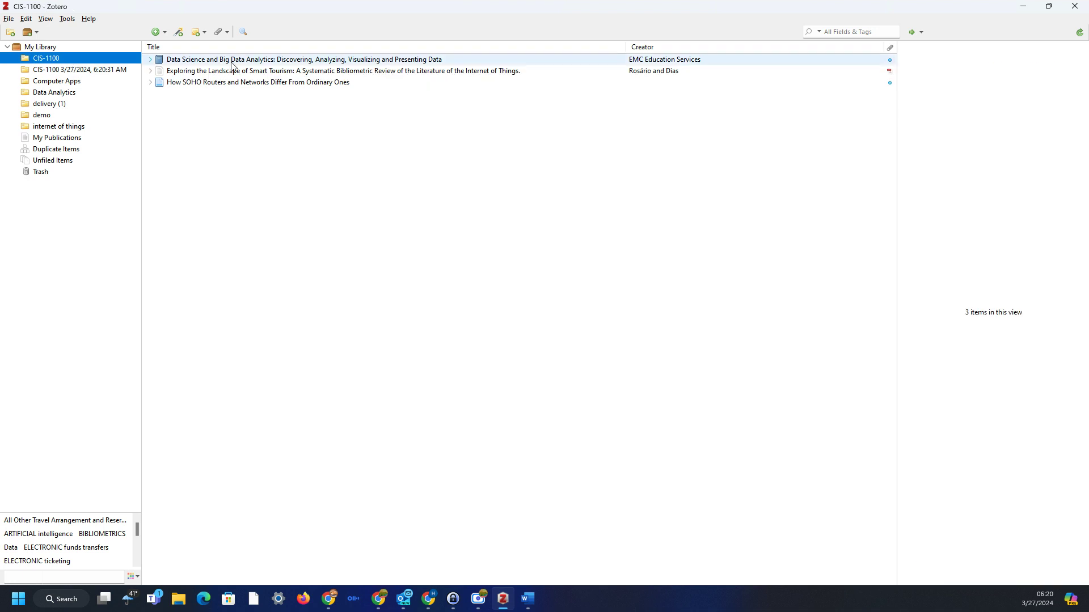
{"action": "right_click", "coordinate": [104, 62]}
{"action": "left_click", "coordinate": [145, 115]}
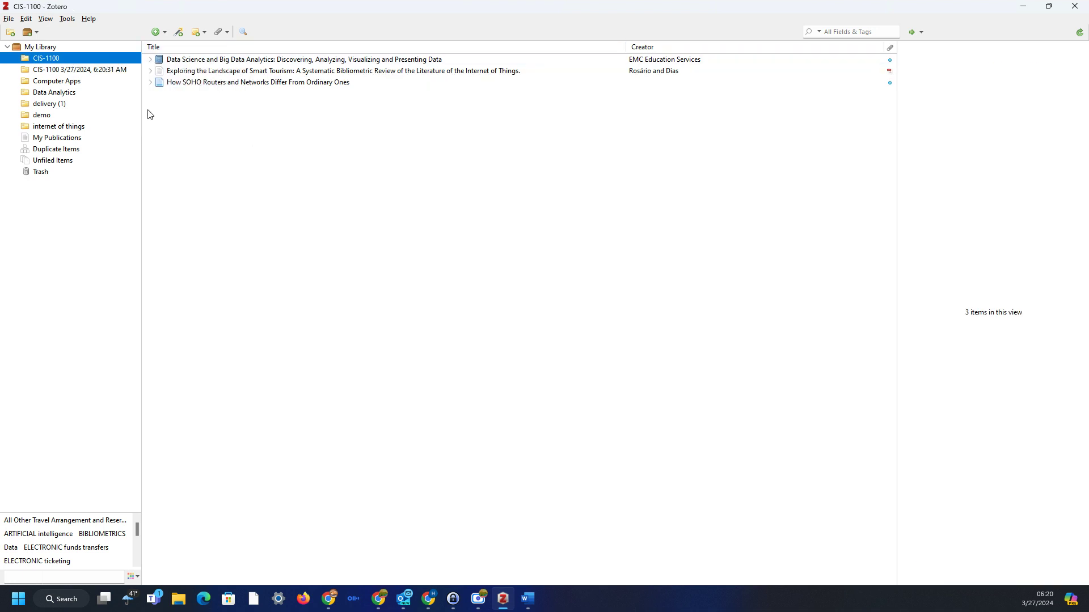
{"action": "left_click", "coordinate": [497, 287]}
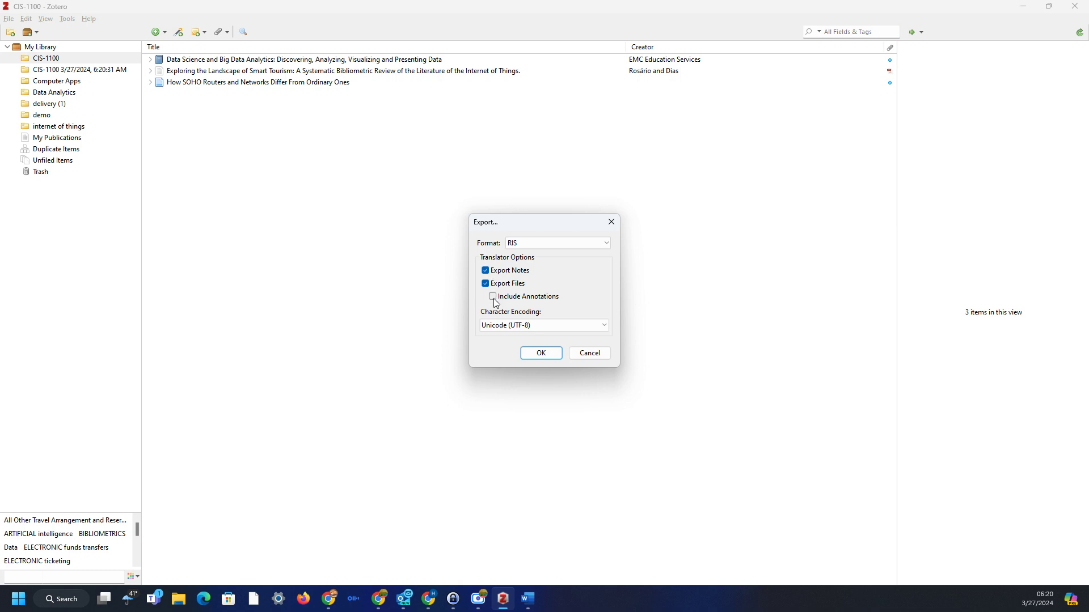
{"action": "left_click", "coordinate": [525, 350]}
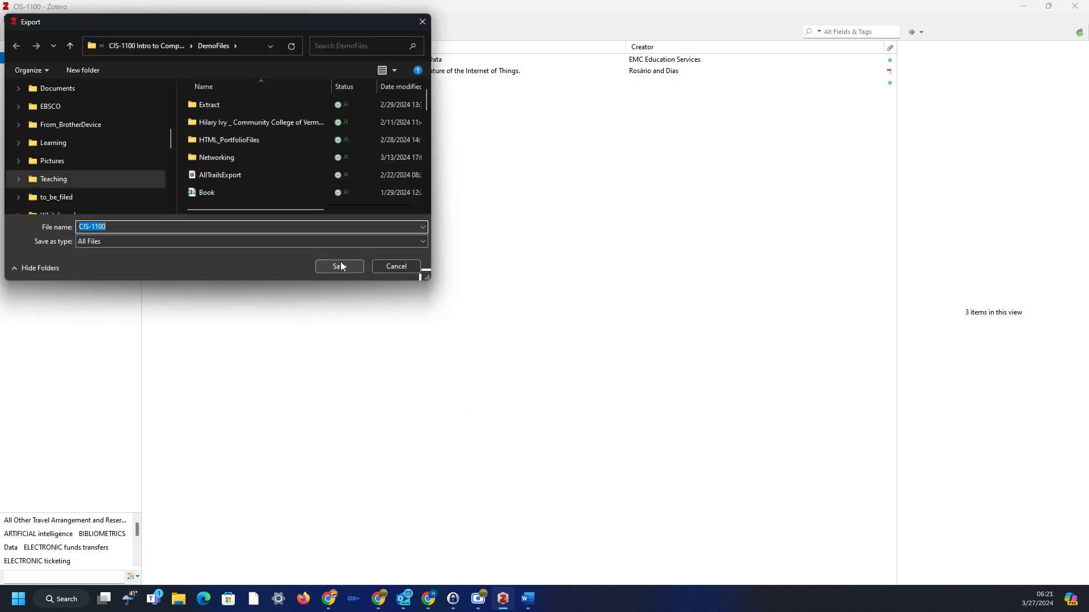
{"action": "key", "text": "Right"}
{"action": "left_click", "coordinate": [340, 266]}
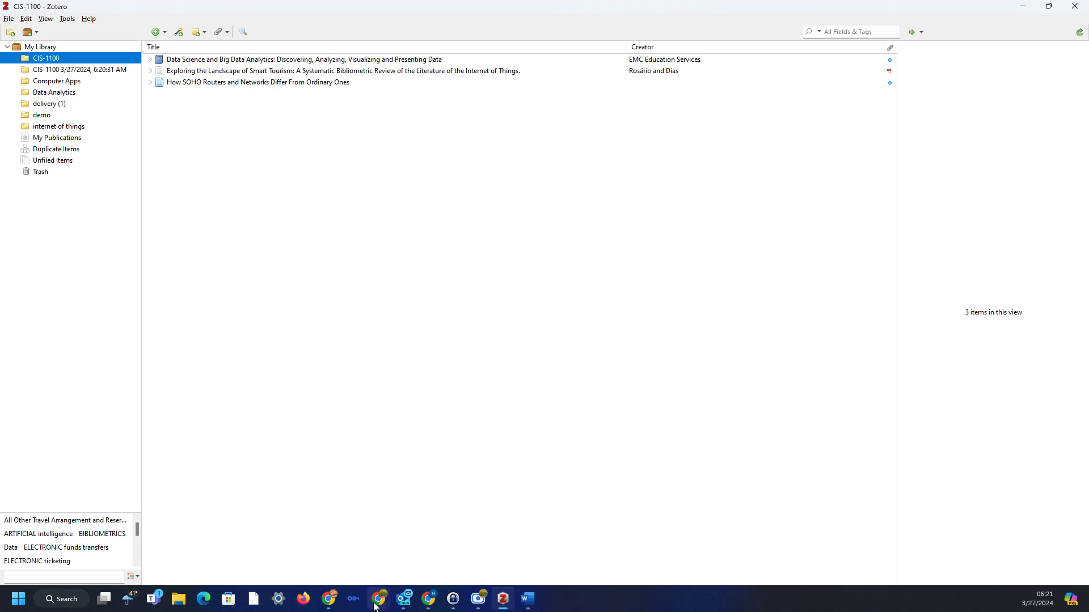
Step: Switch to the browser and reload the OneDrive DemoFiles folder to look for the CIS-11002 export
{"action": "mouse_move", "coordinate": [329, 598]}
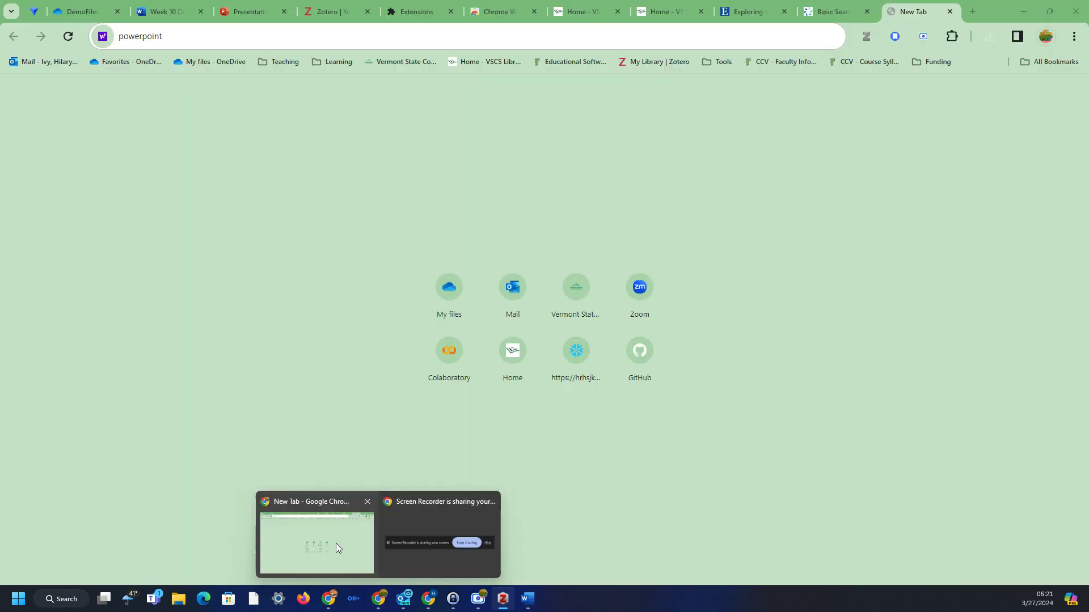
{"action": "left_click", "coordinate": [335, 544]}
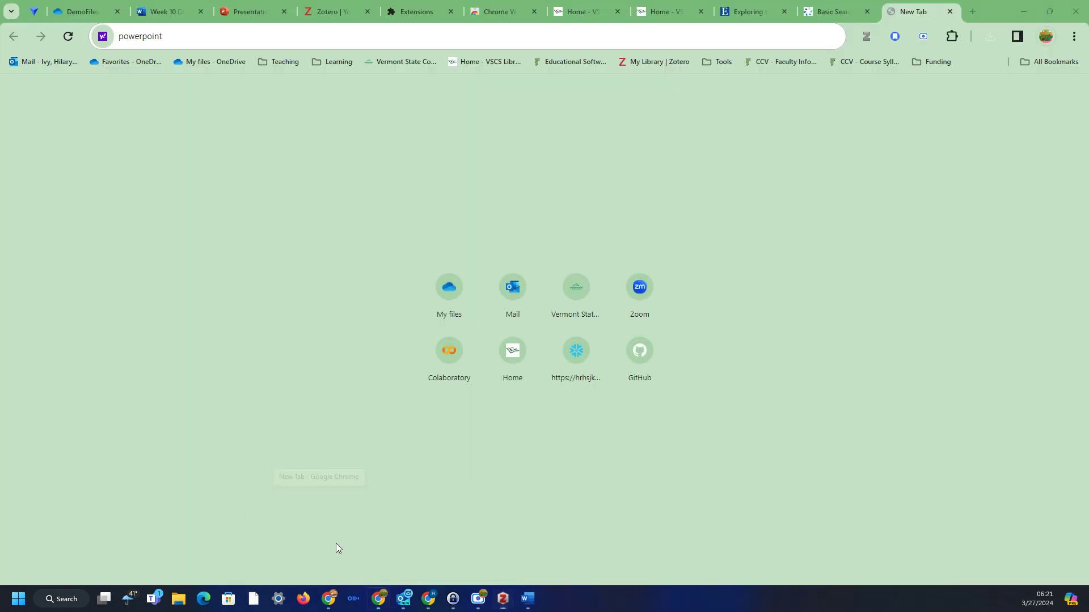
{"action": "left_click", "coordinate": [89, 10]}
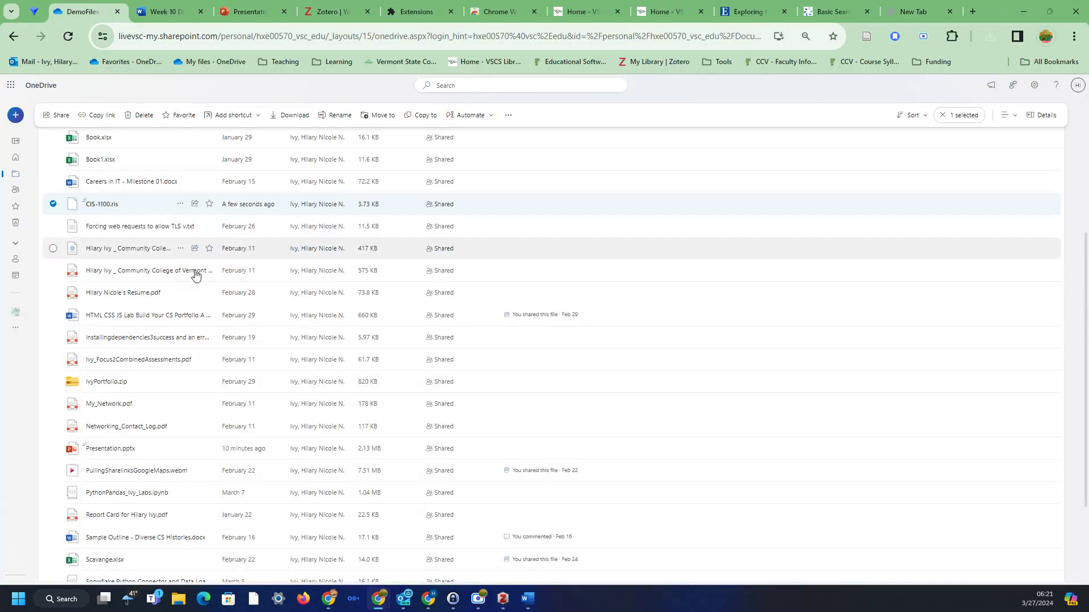
{"action": "left_click", "coordinate": [67, 37]}
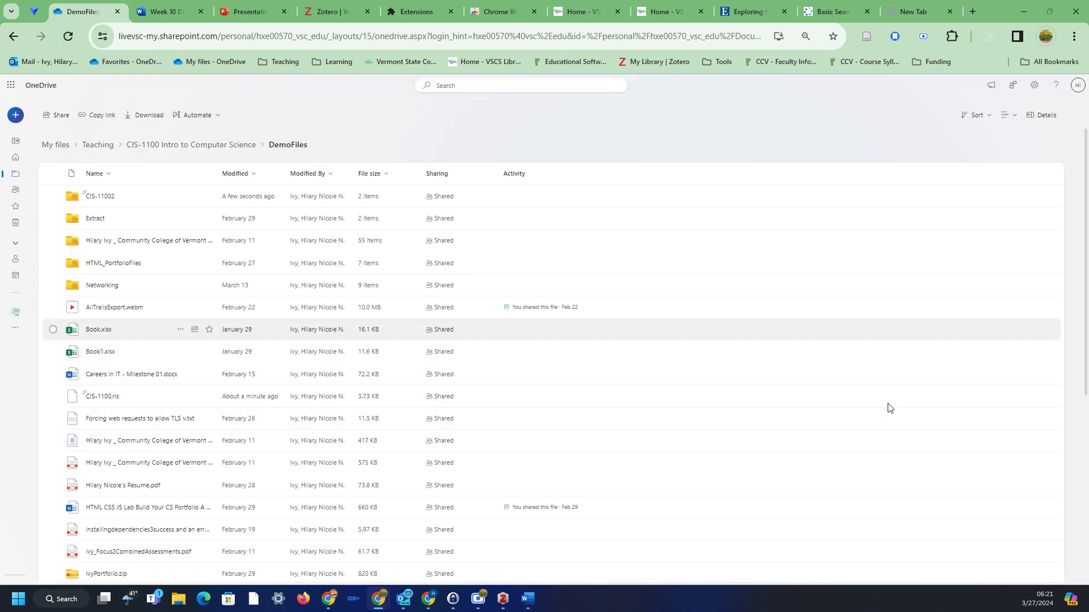
Step: Switch to Zotero, start an import from a file and choose the CIS-11002 file inside the CIS-11002 folder of DemoFiles
{"action": "left_click", "coordinate": [502, 598]}
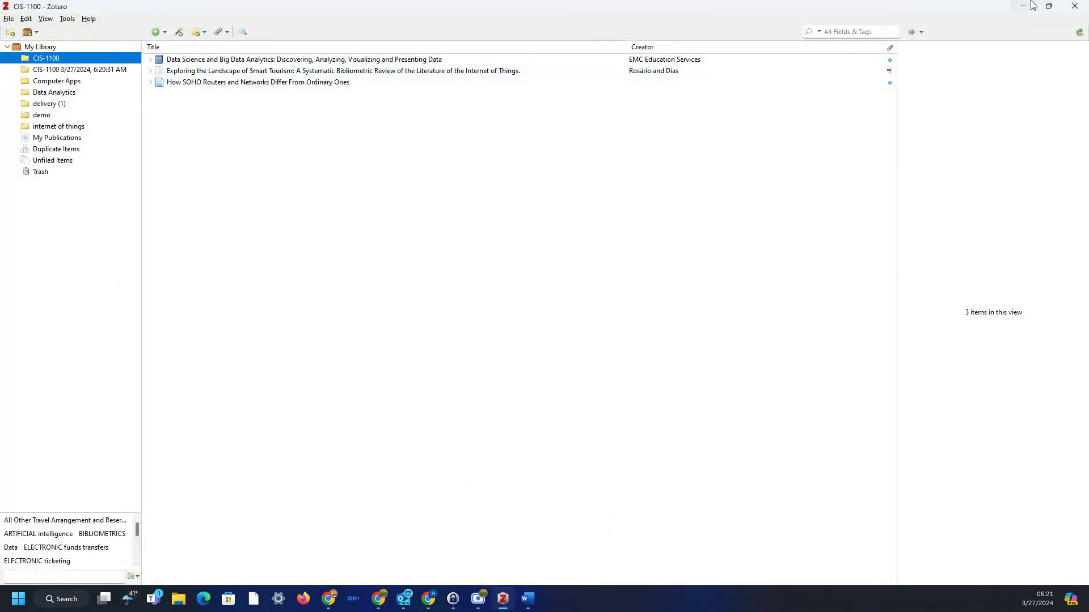
{"action": "left_click", "coordinate": [8, 18]}
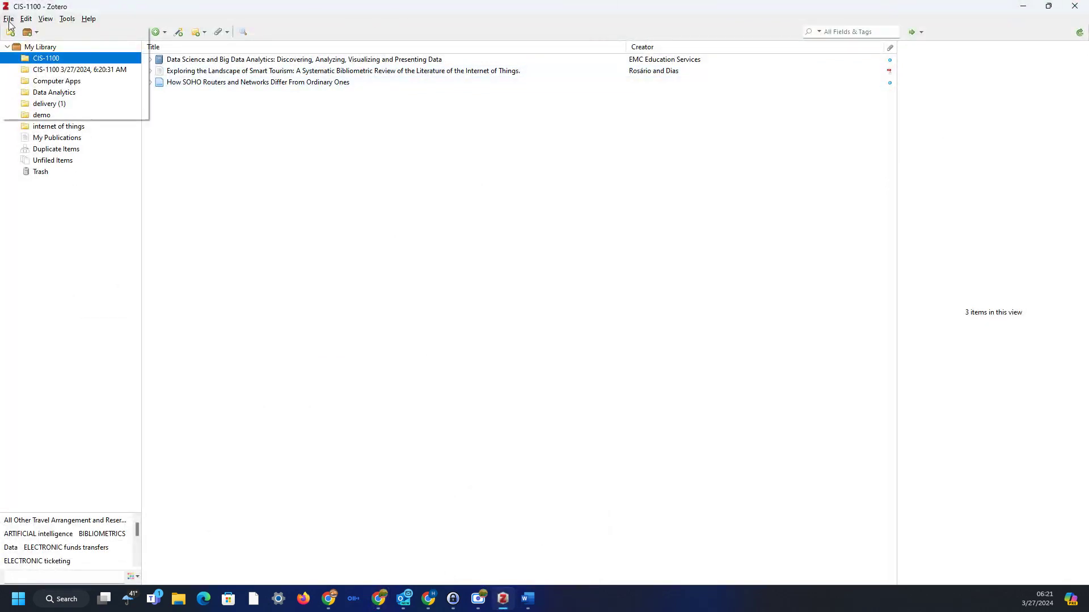
{"action": "left_click", "coordinate": [27, 79]}
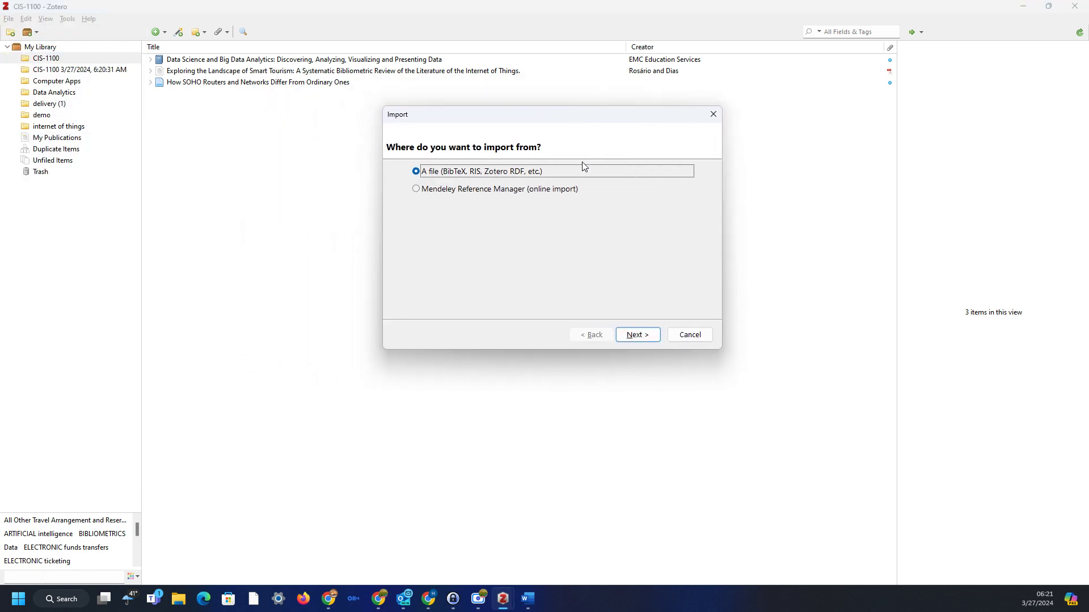
{"action": "left_click", "coordinate": [635, 340]}
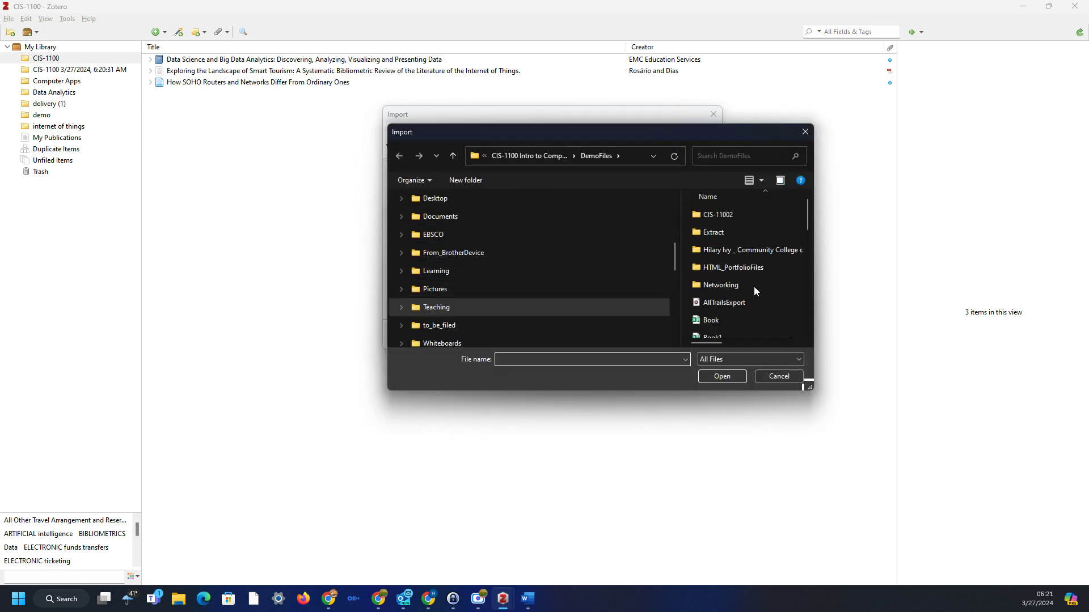
{"action": "scroll", "coordinate": [744, 325], "scroll_direction": "down", "scroll_amount": 1}
{"action": "scroll", "coordinate": [745, 325], "scroll_direction": "down", "scroll_amount": 1}
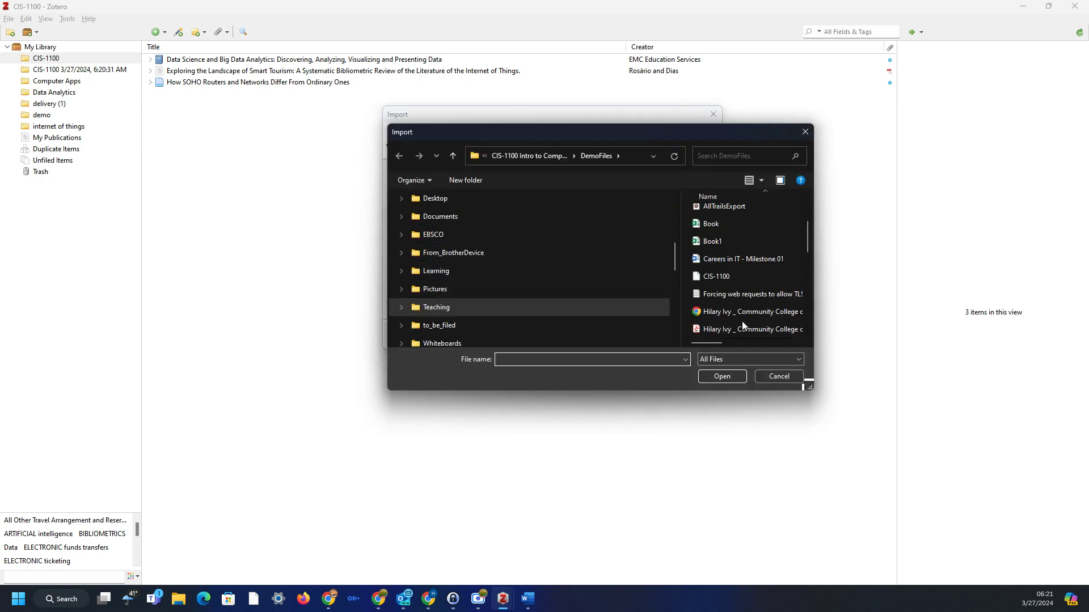
{"action": "scroll", "coordinate": [734, 280], "scroll_direction": "down", "scroll_amount": 2}
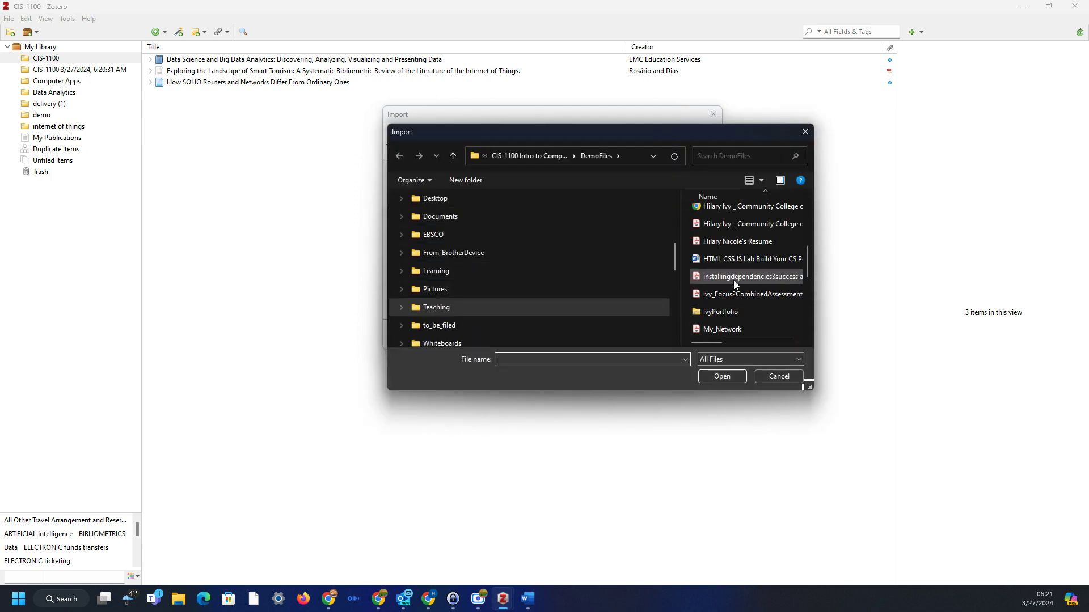
{"action": "scroll", "coordinate": [733, 280], "scroll_direction": "up", "scroll_amount": 2}
{"action": "scroll", "coordinate": [733, 281], "scroll_direction": "up", "scroll_amount": 3}
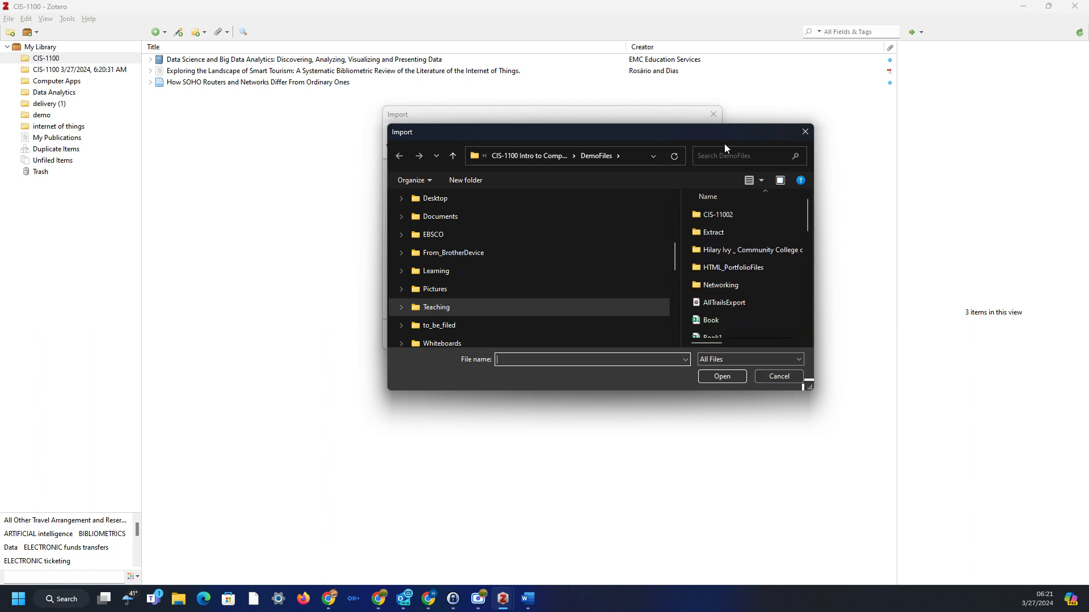
{"action": "left_click", "coordinate": [709, 216]}
{"action": "left_click", "coordinate": [722, 376]}
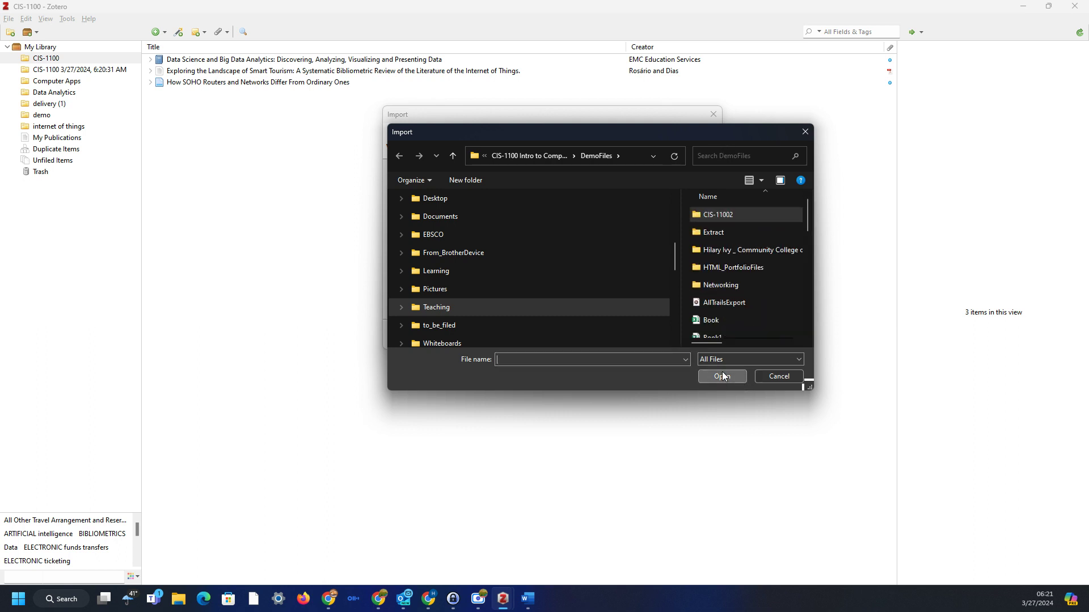
{"action": "left_click", "coordinate": [730, 234]}
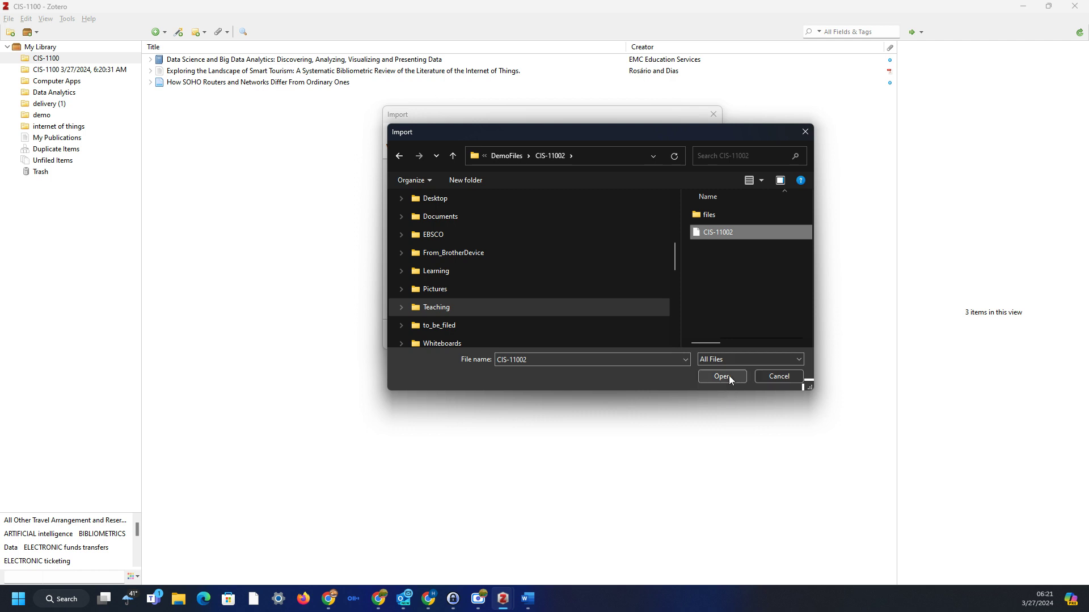
{"action": "left_click", "coordinate": [721, 376]}
Step: Complete the import of CIS-11002 and expand the Smart Tourism article to check its attached PDF
{"action": "left_click", "coordinate": [646, 336]}
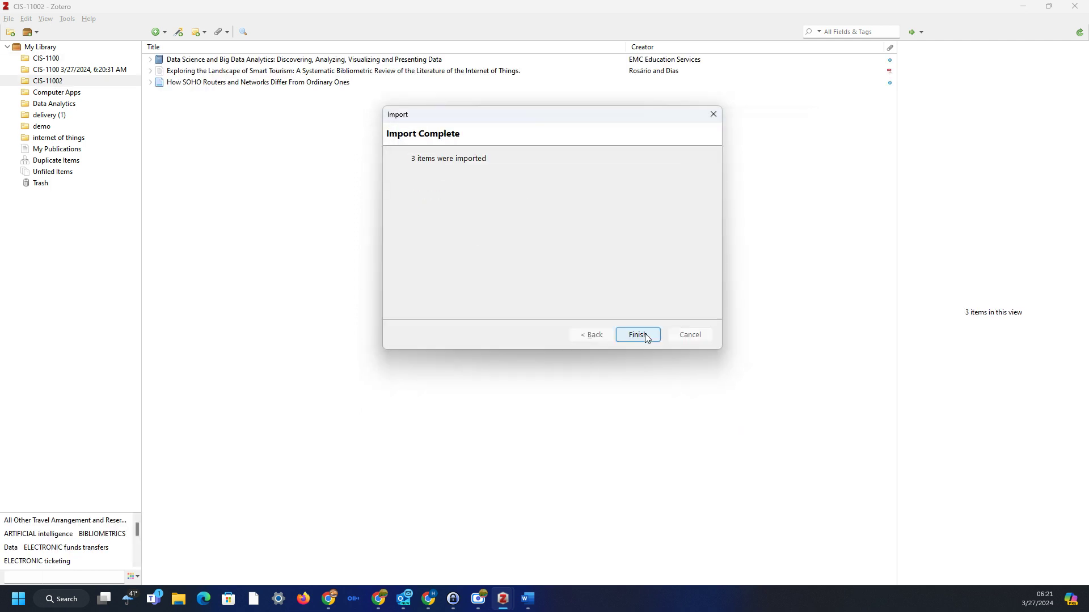
{"action": "left_click", "coordinate": [637, 334]}
{"action": "left_click", "coordinate": [150, 71]}
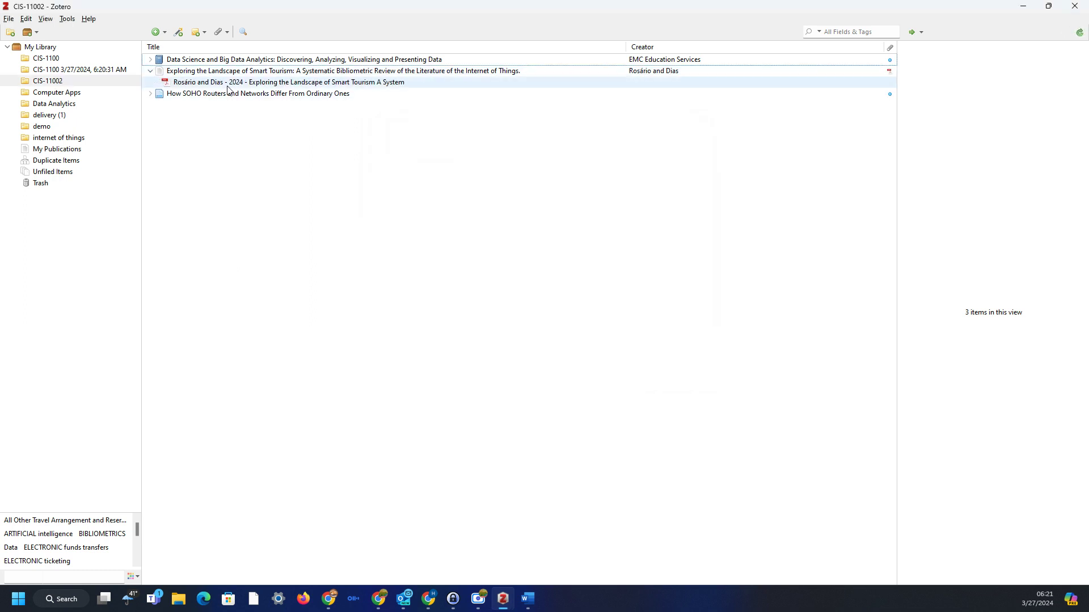
Step: Go back to the browser and look over the EBSCO record of the Smart Tourism article
{"action": "left_click", "coordinate": [1024, 7]}
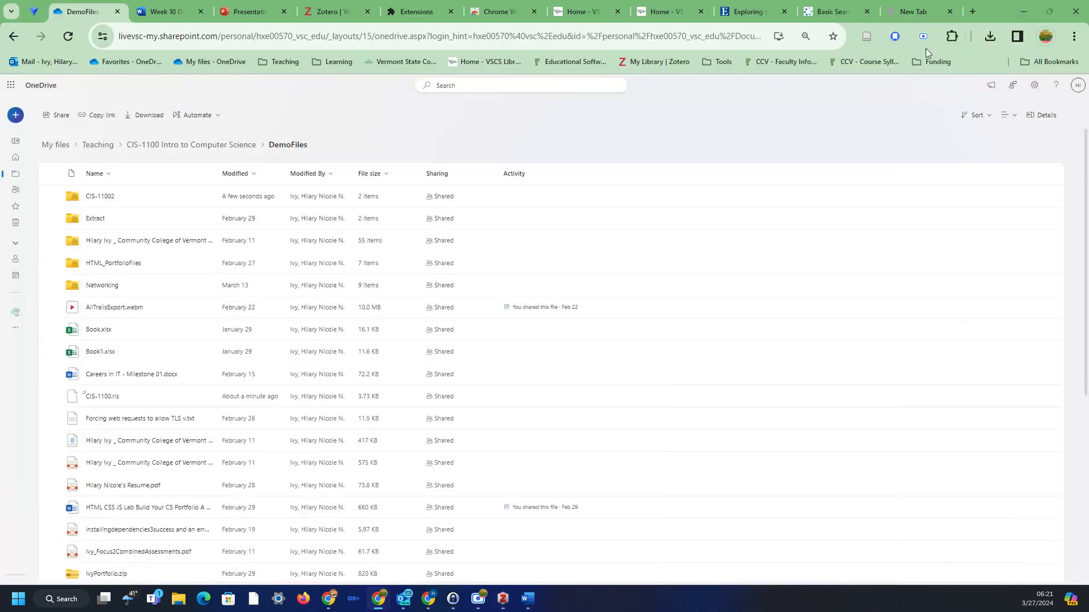
{"action": "left_click", "coordinate": [574, 13]}
{"action": "left_click", "coordinate": [749, 12]}
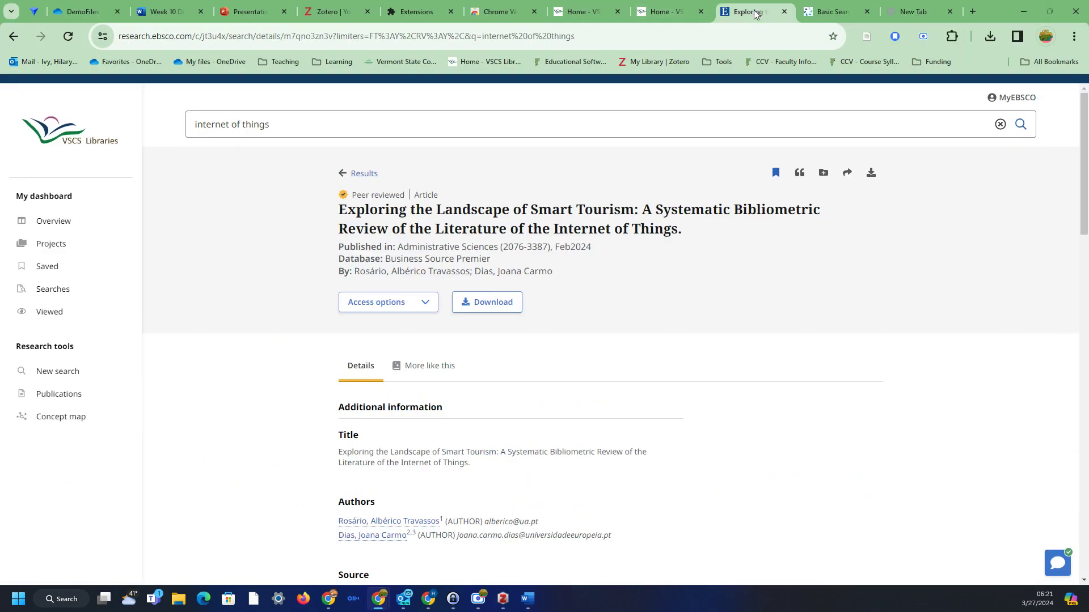
{"action": "scroll", "coordinate": [477, 311], "scroll_direction": "down", "scroll_amount": 3}
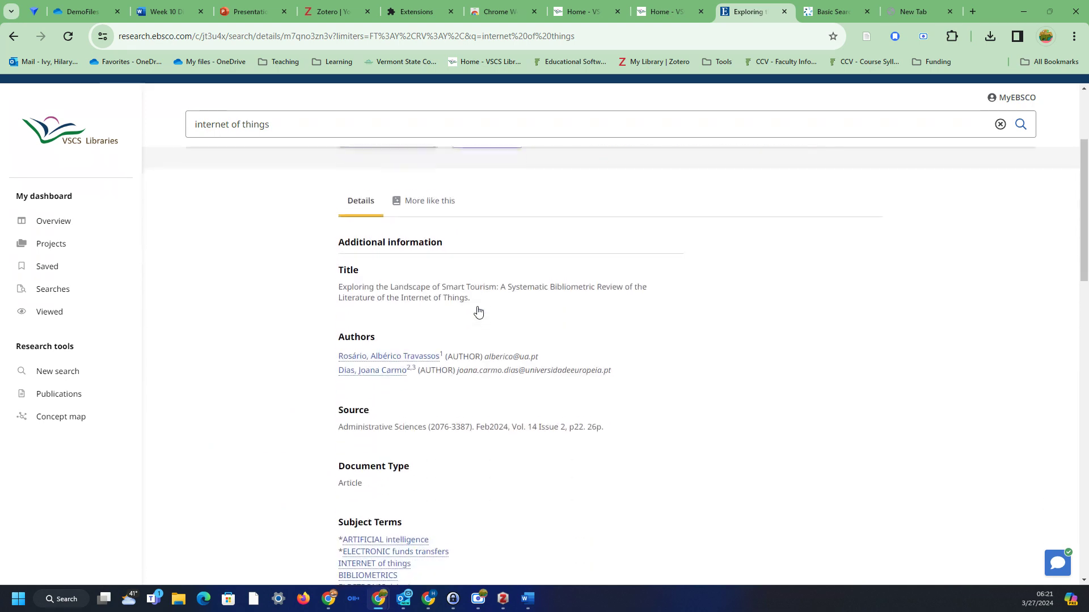
{"action": "scroll", "coordinate": [647, 336], "scroll_direction": "up", "scroll_amount": 3}
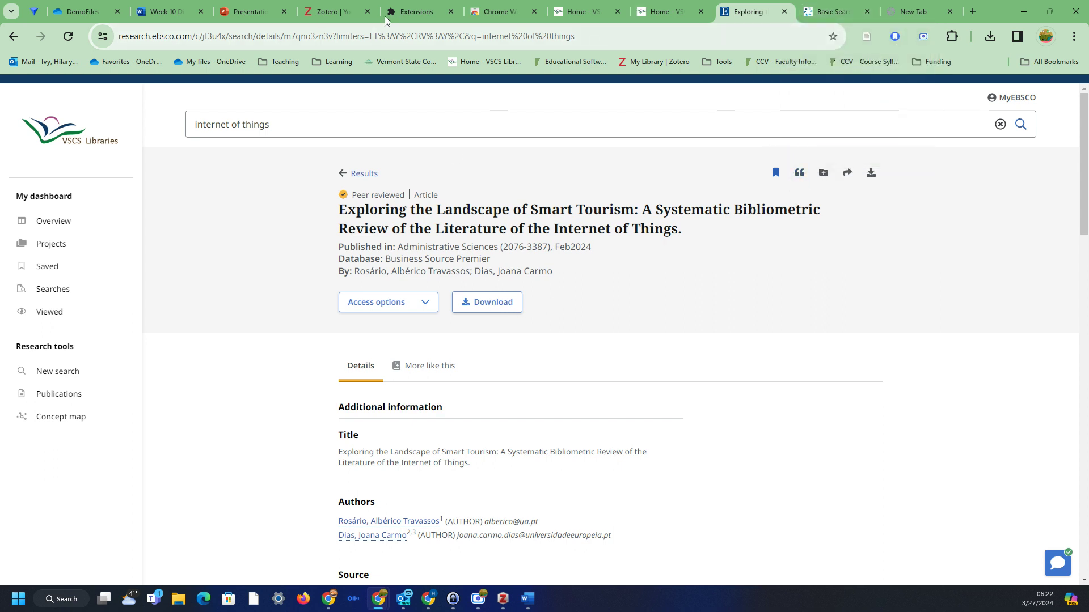
Step: Review the Week 10 Digi Sec lab document from the References back to the first page, and return to the VSCS Libraries home page
{"action": "left_click", "coordinate": [170, 15]}
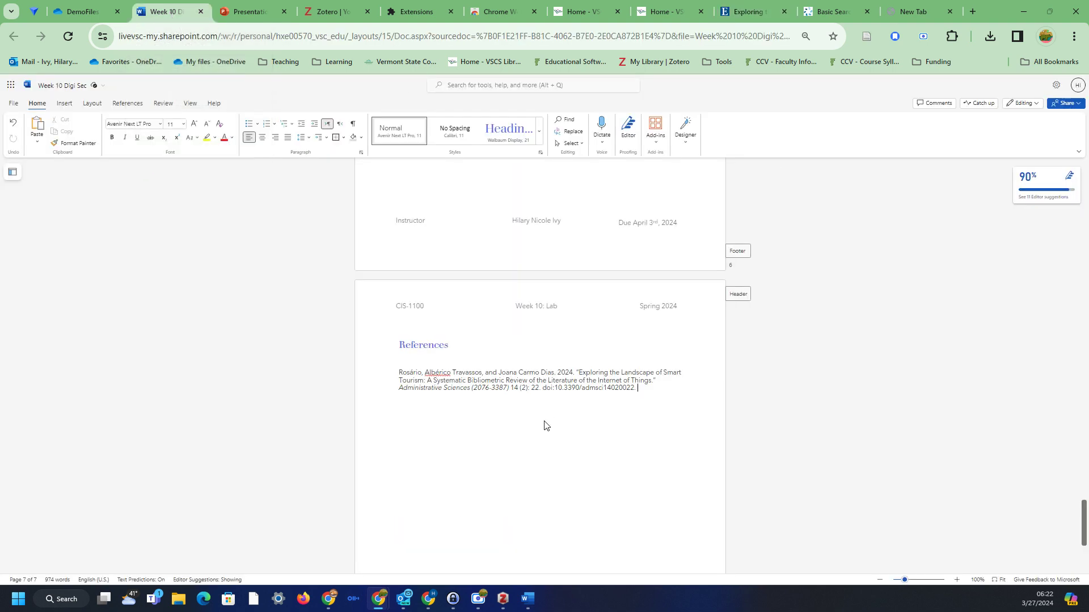
{"action": "scroll", "coordinate": [544, 426], "scroll_direction": "up", "scroll_amount": 20}
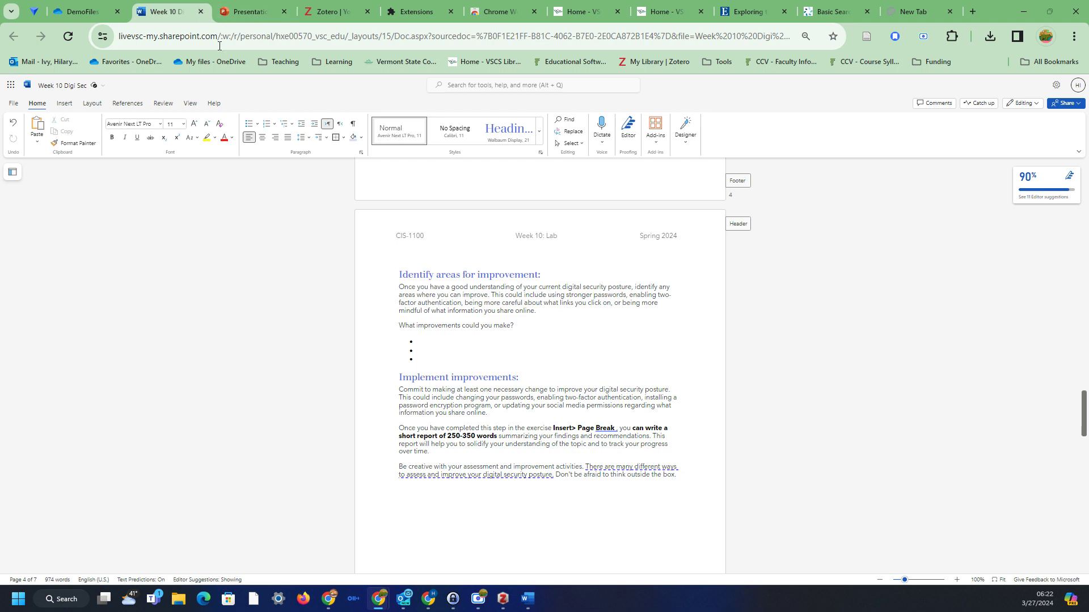
{"action": "scroll", "coordinate": [637, 360], "scroll_direction": "up", "scroll_amount": 6}
{"action": "scroll", "coordinate": [648, 355], "scroll_direction": "up", "scroll_amount": 15}
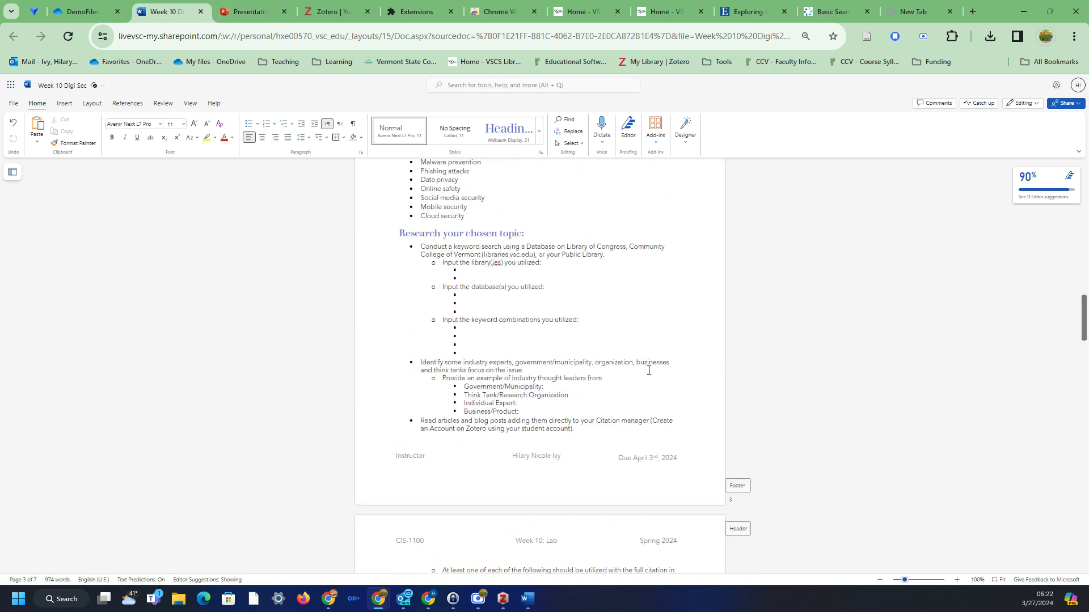
{"action": "scroll", "coordinate": [652, 414], "scroll_direction": "up", "scroll_amount": 3}
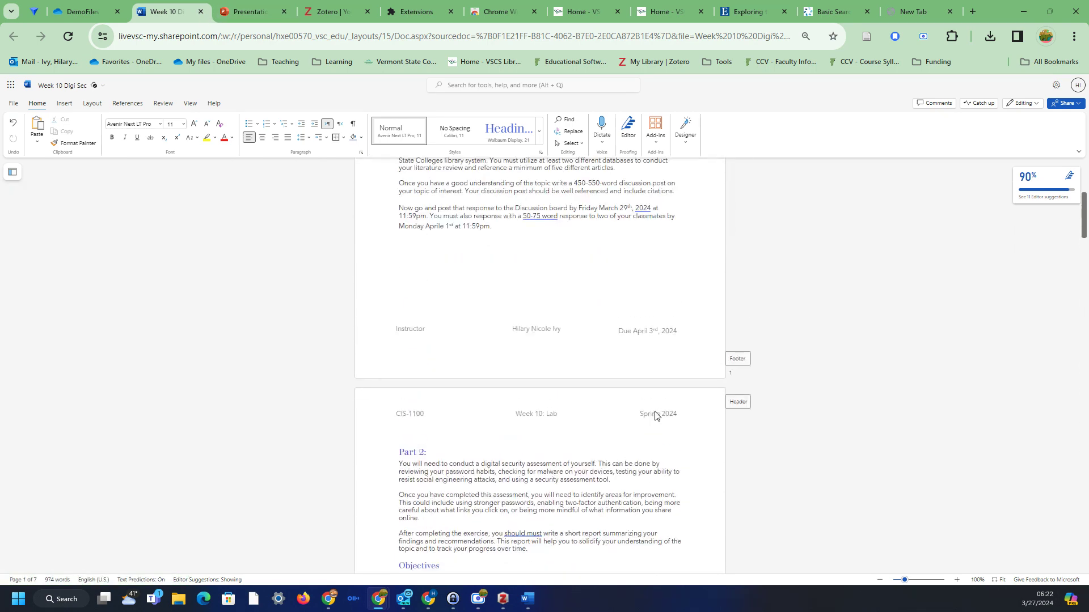
{"action": "scroll", "coordinate": [659, 417], "scroll_direction": "up", "scroll_amount": 4}
{"action": "scroll", "coordinate": [661, 407], "scroll_direction": "up", "scroll_amount": 1}
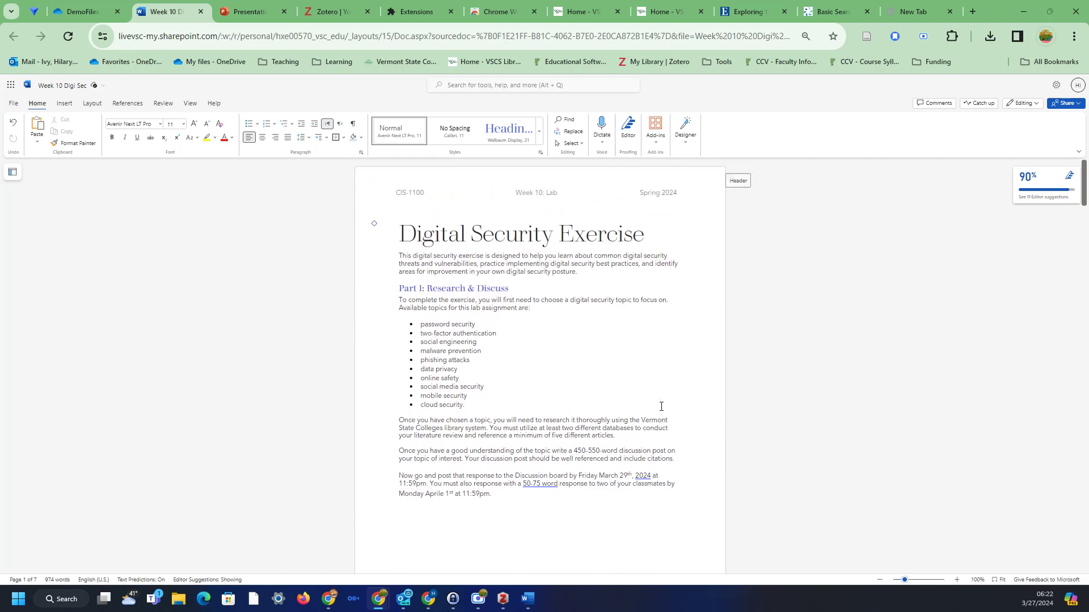
{"action": "left_click", "coordinate": [584, 12]}
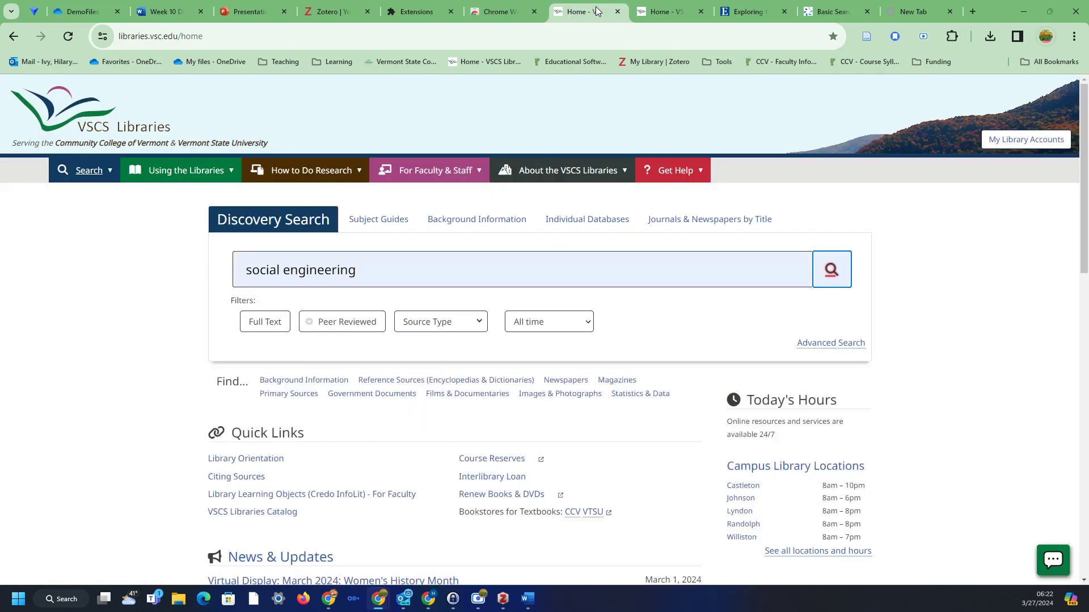
Step: Search the web for "library of congress" in the empty New Tab and open the Library of Congress home page
{"action": "left_click", "coordinate": [914, 14]}
{"action": "left_click", "coordinate": [483, 43]}
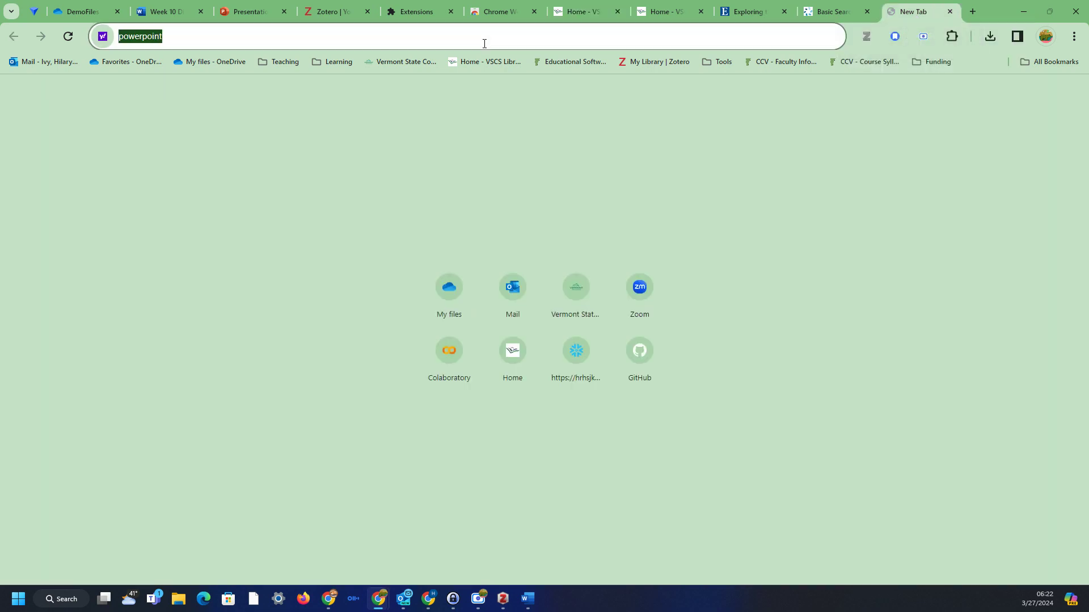
{"action": "type", "text": "libra"}
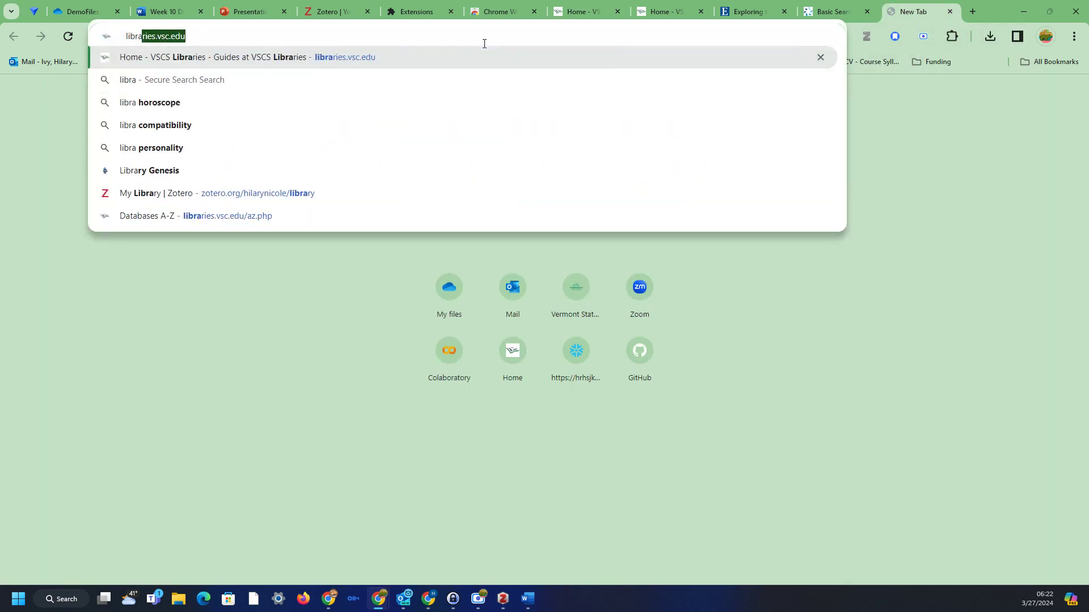
{"action": "type", "text": "ry o"}
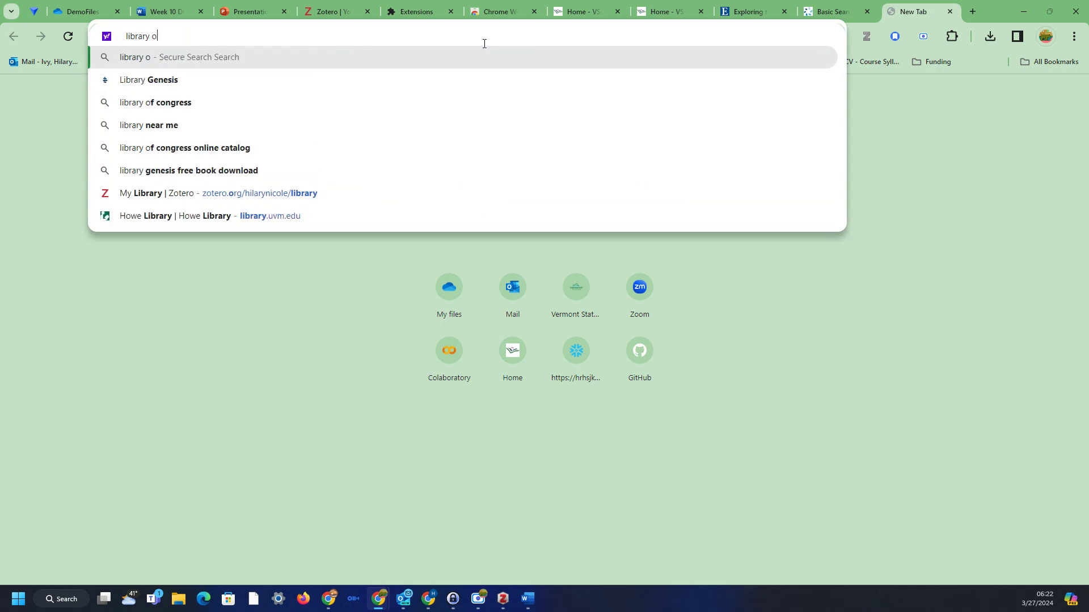
{"action": "type", "text": "f congress"}
{"action": "key", "text": "Return"}
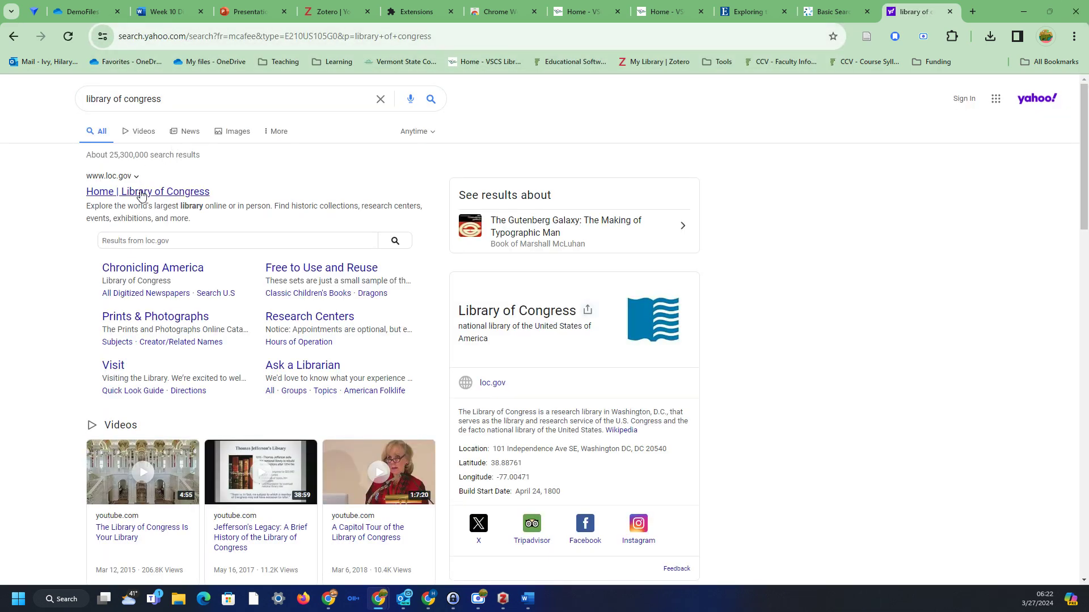
{"action": "left_click", "coordinate": [146, 193]}
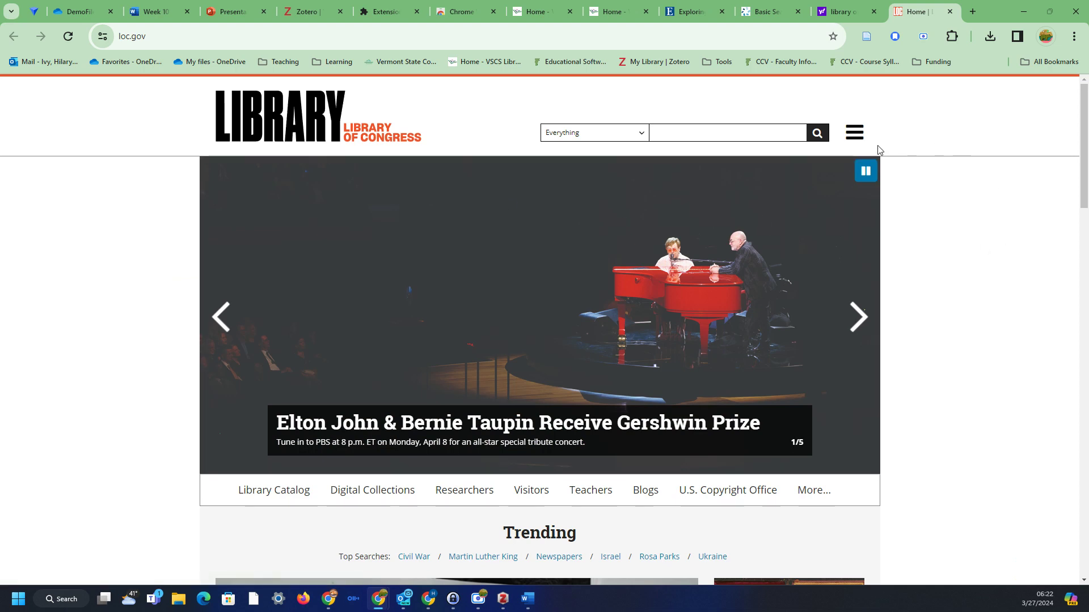
Step: Look over the Library of Congress page for Researchers and return to the site's home page
{"action": "scroll", "coordinate": [1029, 332], "scroll_direction": "down", "scroll_amount": 3}
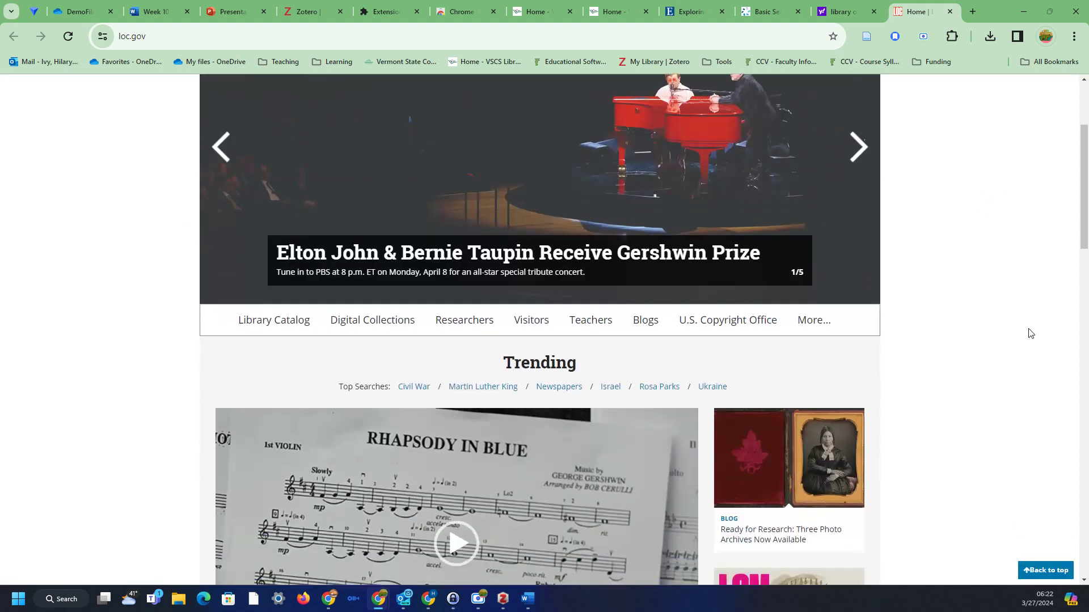
{"action": "left_click", "coordinate": [473, 322]}
{"action": "scroll", "coordinate": [277, 399], "scroll_direction": "down", "scroll_amount": 4}
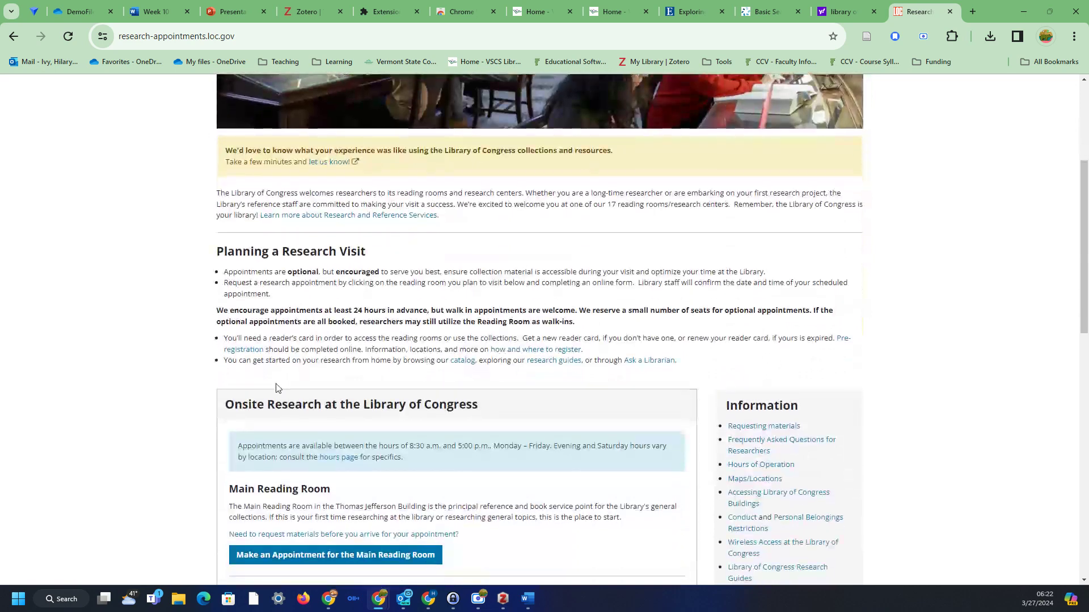
{"action": "scroll", "coordinate": [276, 388], "scroll_direction": "up", "scroll_amount": 5}
{"action": "left_click", "coordinate": [248, 170]}
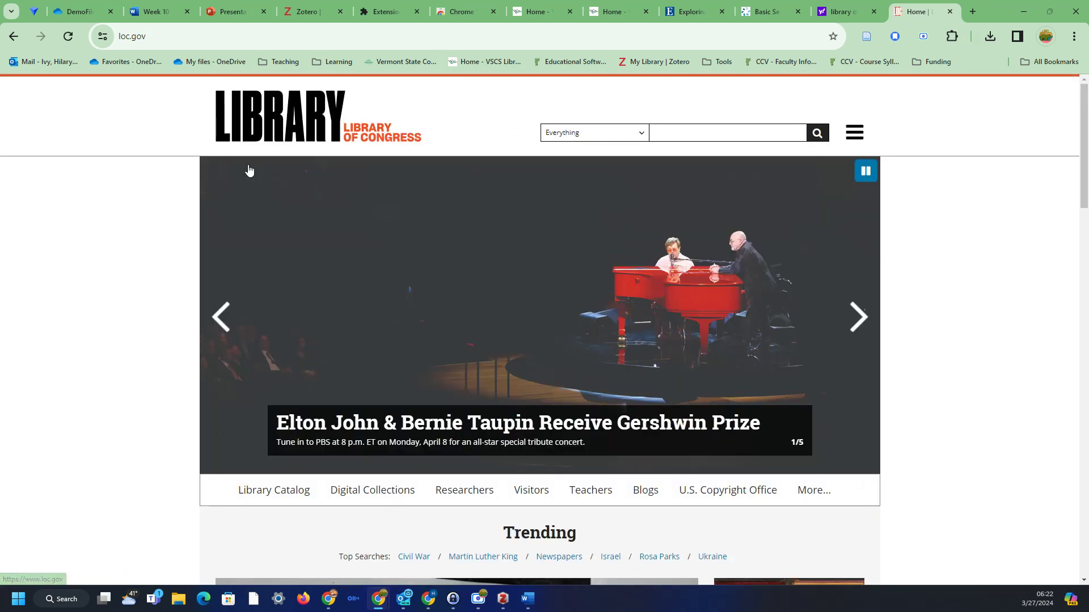
Step: Open the Library of Congress Digital Collections and look through the featured and listed collections
{"action": "left_click", "coordinate": [388, 491]}
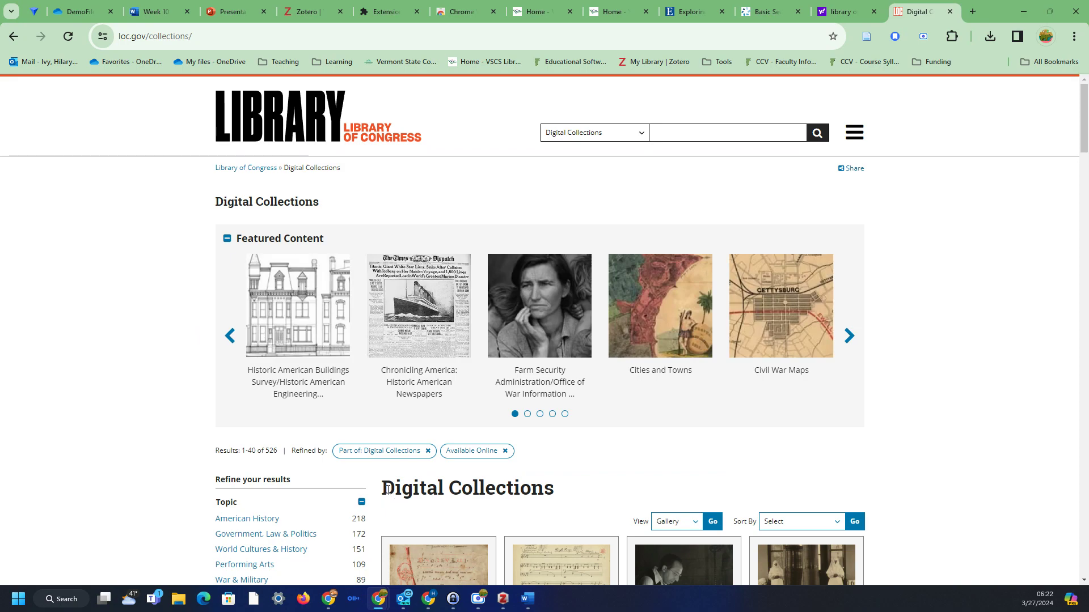
{"action": "scroll", "coordinate": [387, 495], "scroll_direction": "down", "scroll_amount": 3}
{"action": "scroll", "coordinate": [387, 495], "scroll_direction": "down", "scroll_amount": 4}
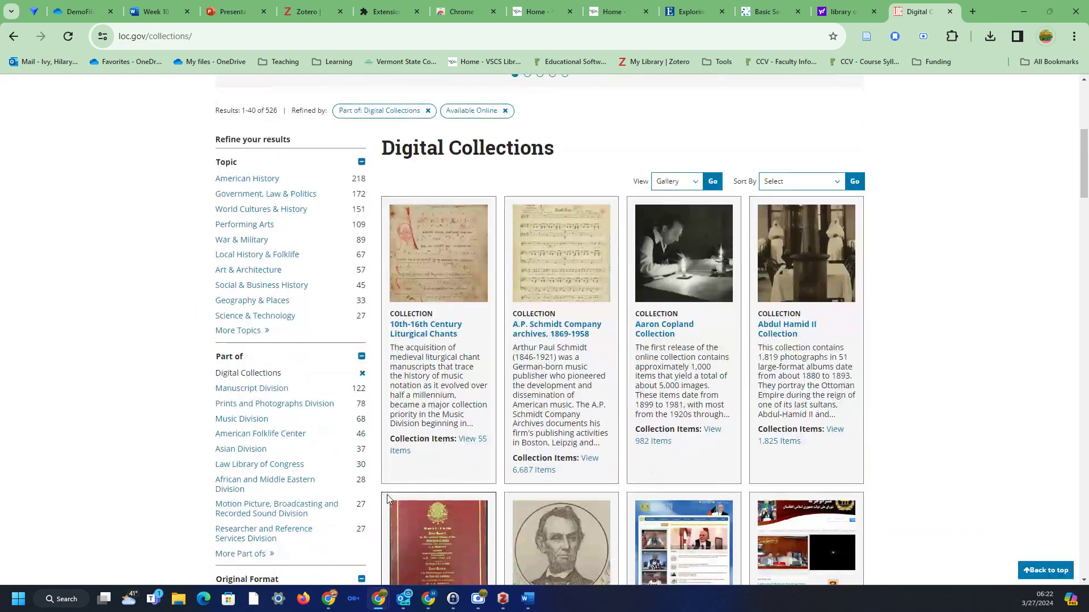
{"action": "scroll", "coordinate": [387, 494], "scroll_direction": "up", "scroll_amount": 5}
{"action": "scroll", "coordinate": [387, 495], "scroll_direction": "up", "scroll_amount": 2}
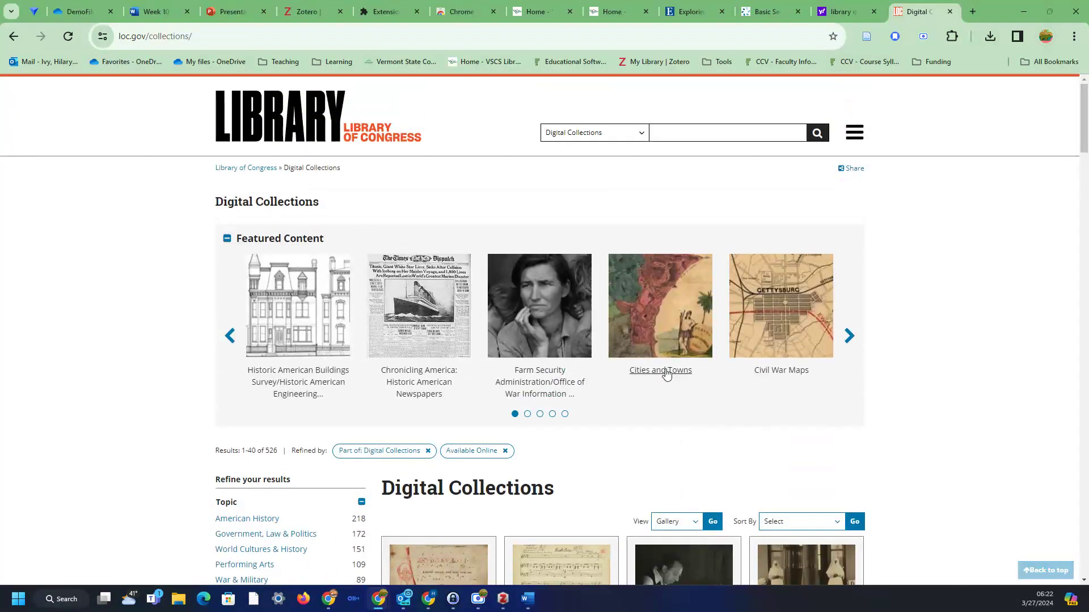
Step: Open the Plan of New Orleans map from the Cities and Towns collection and review its item details
{"action": "left_click", "coordinate": [661, 370]}
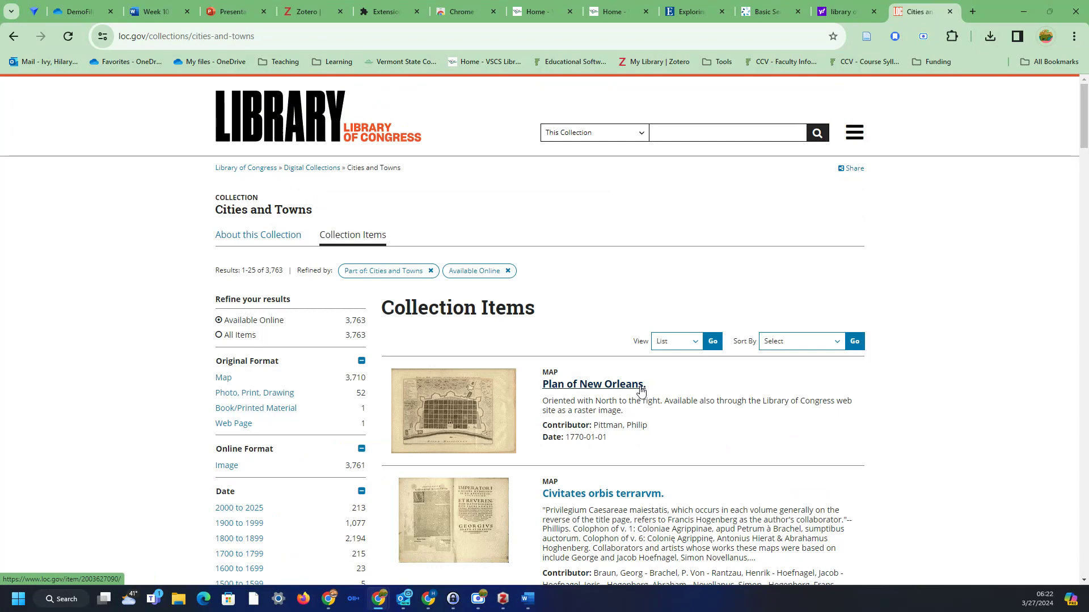
{"action": "left_click", "coordinate": [641, 391]}
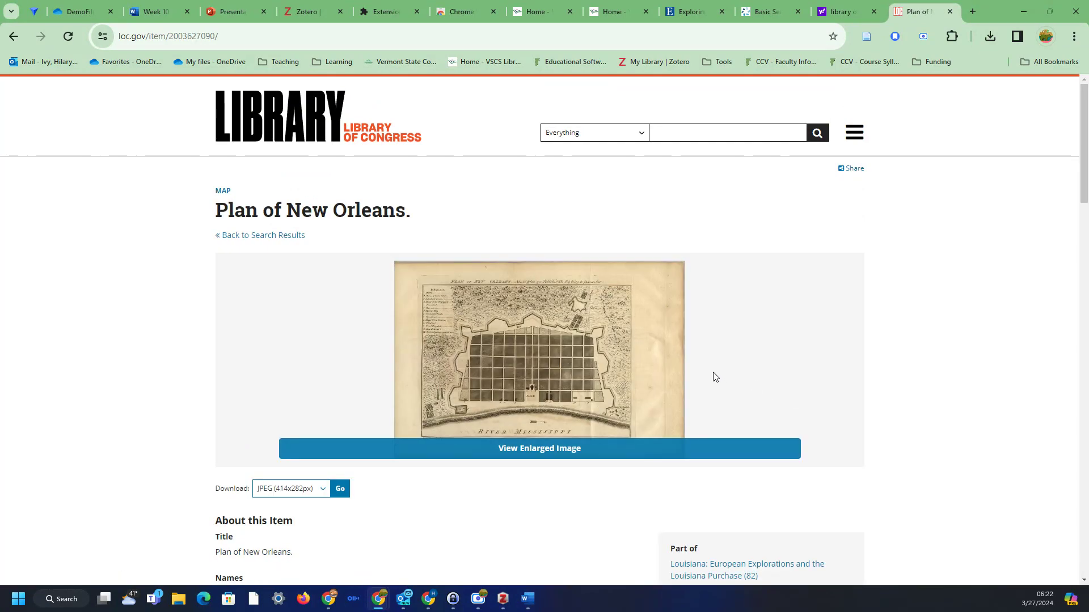
{"action": "scroll", "coordinate": [714, 377], "scroll_direction": "down", "scroll_amount": 5}
{"action": "scroll", "coordinate": [712, 378], "scroll_direction": "up", "scroll_amount": 4}
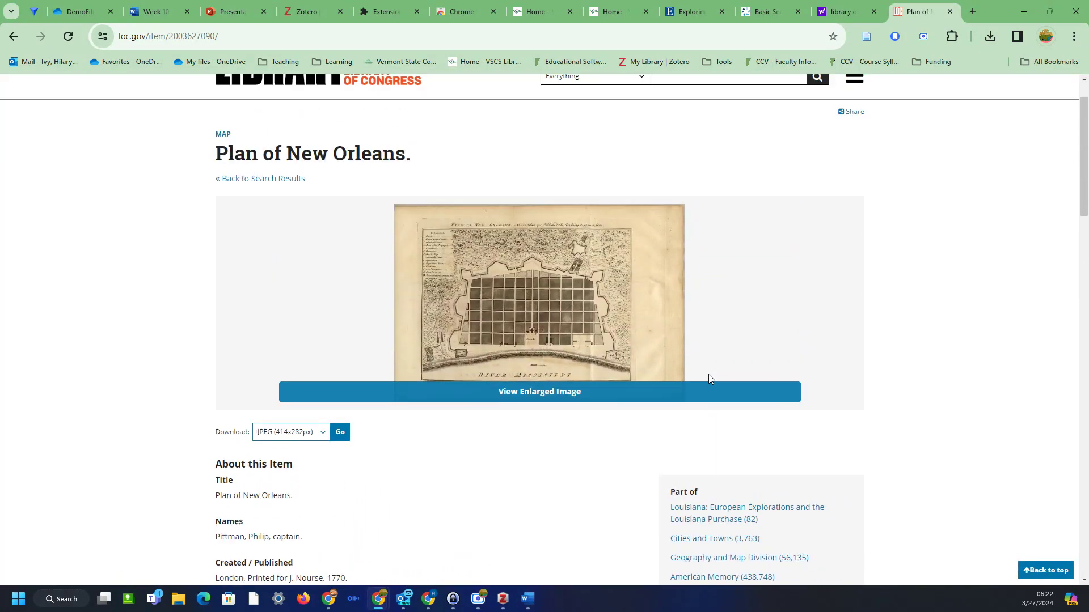
{"action": "scroll", "coordinate": [709, 379], "scroll_direction": "down", "scroll_amount": 9}
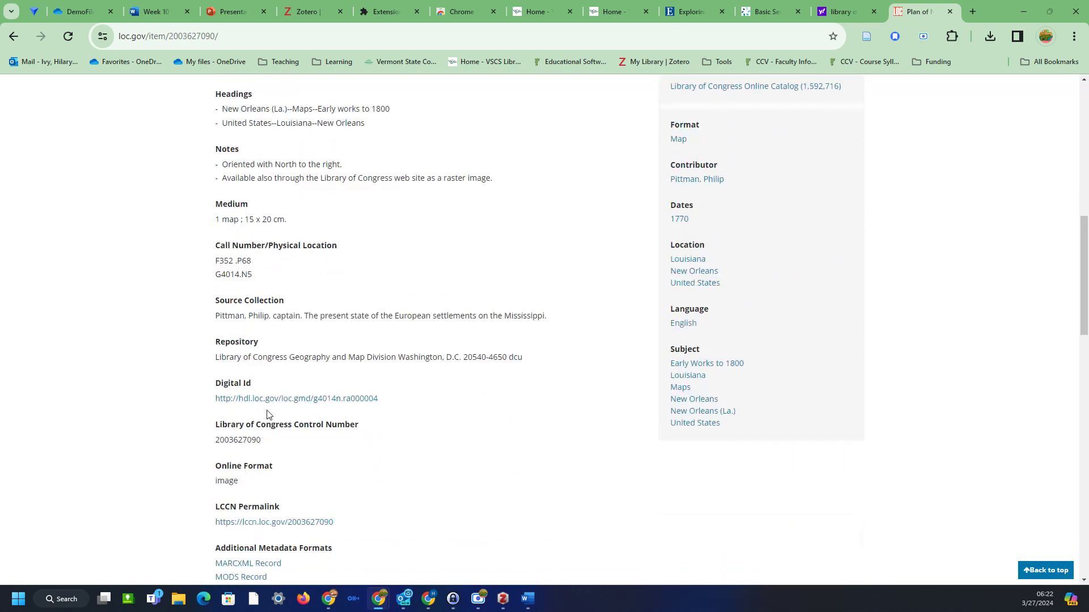